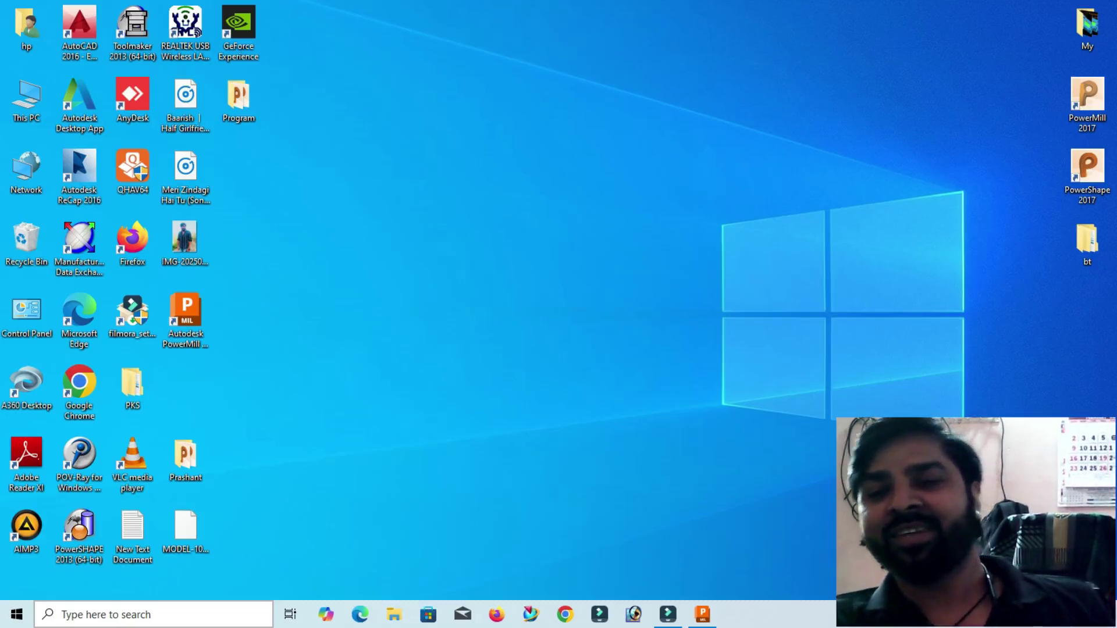
right_click(589, 175)
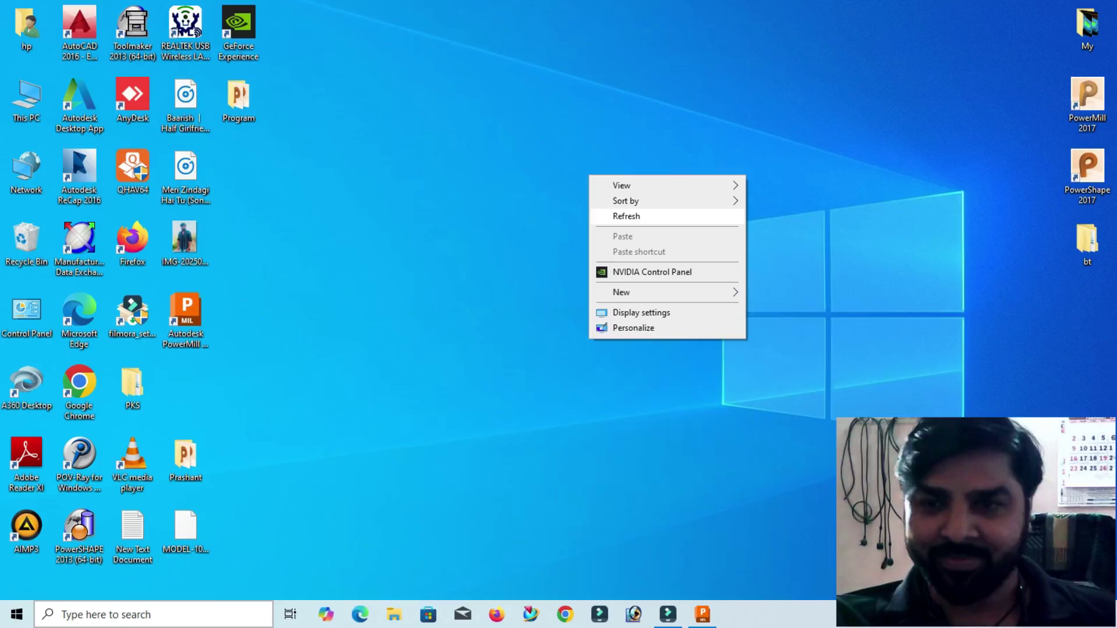
left_click(626, 216)
right_click(479, 151)
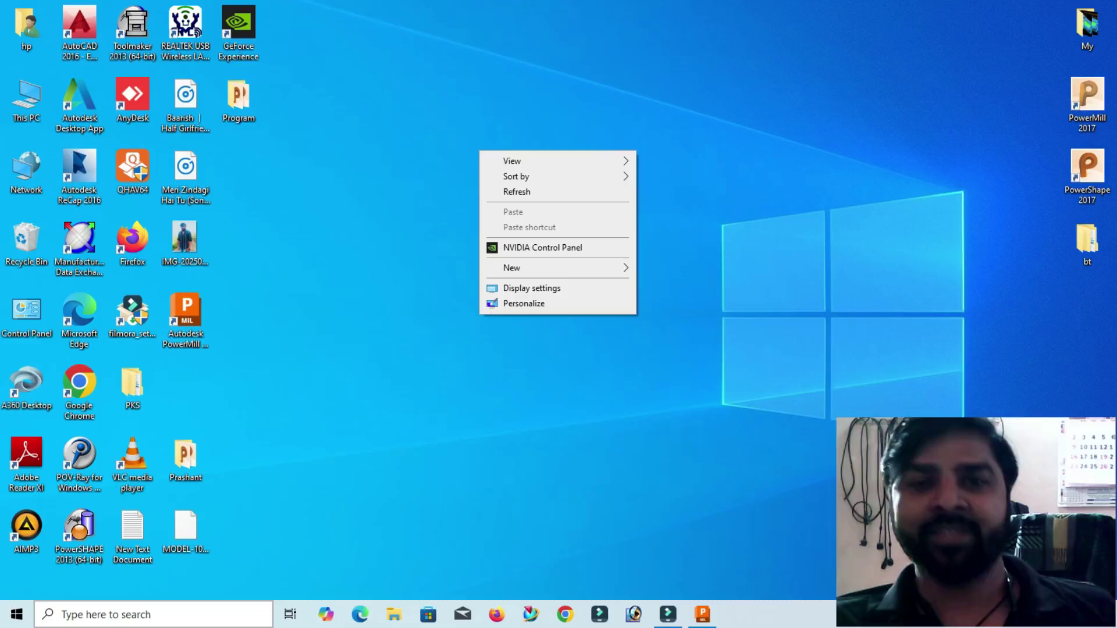
left_click(517, 192)
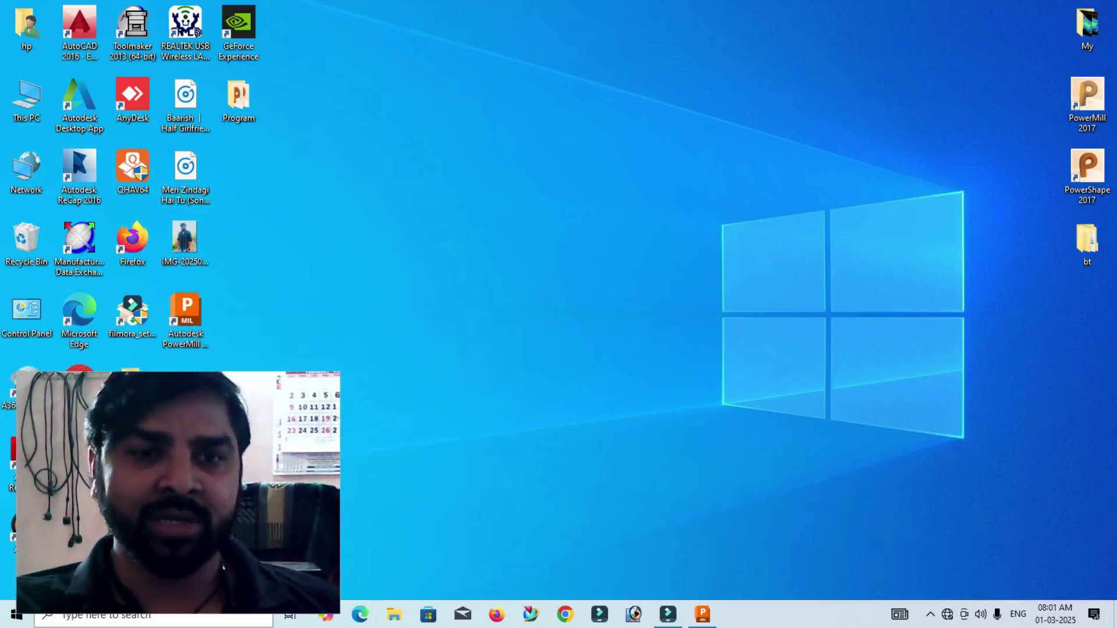
- Switch to PowerMill and review the Rapid Moves and Moves and clearances settings of a Model Area Clearance toolpath
left_click(702, 615)
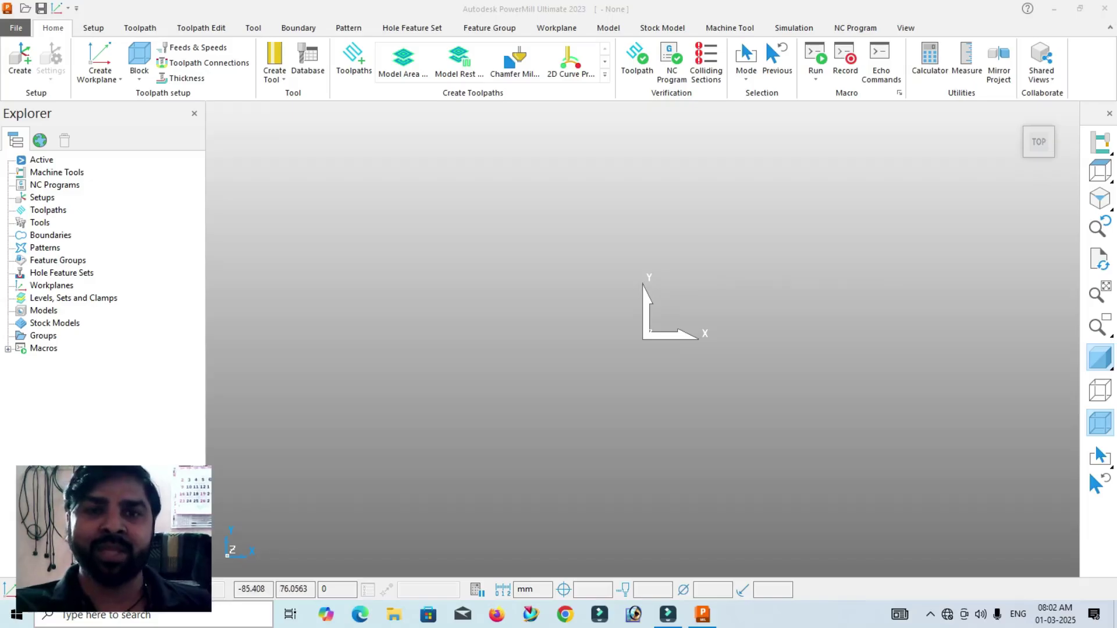
left_click(403, 58)
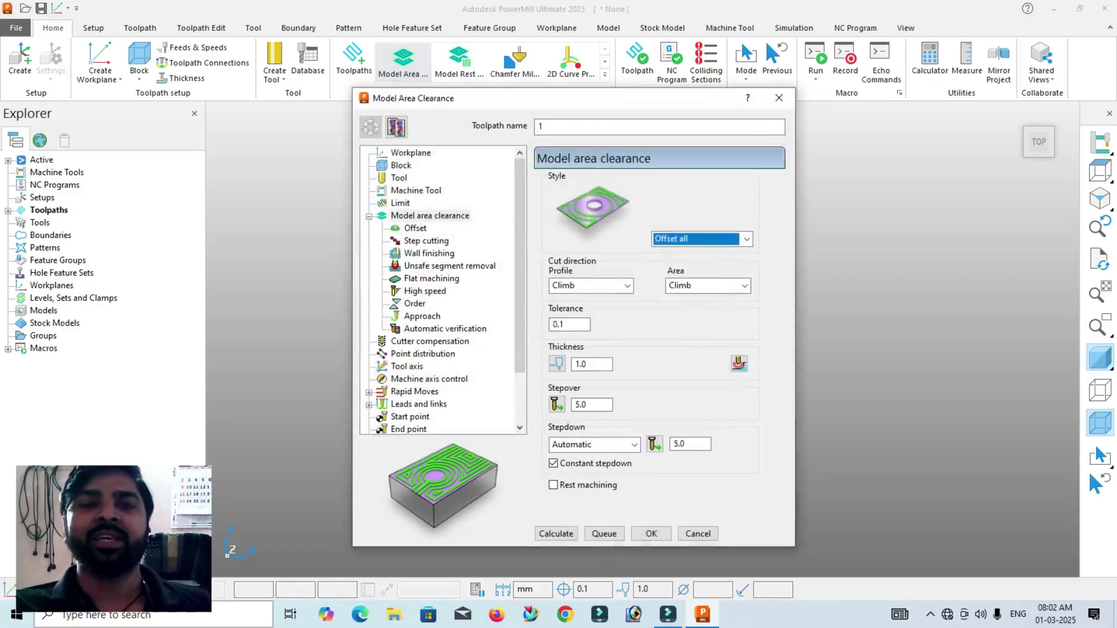
left_click_drag(519, 265, 520, 318)
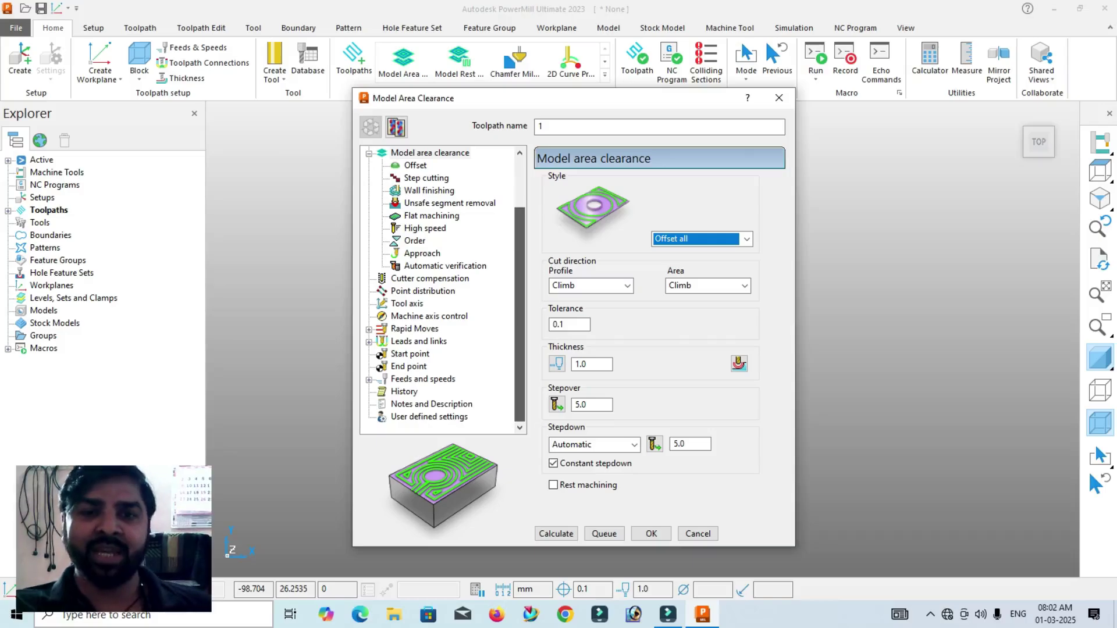
left_click(369, 330)
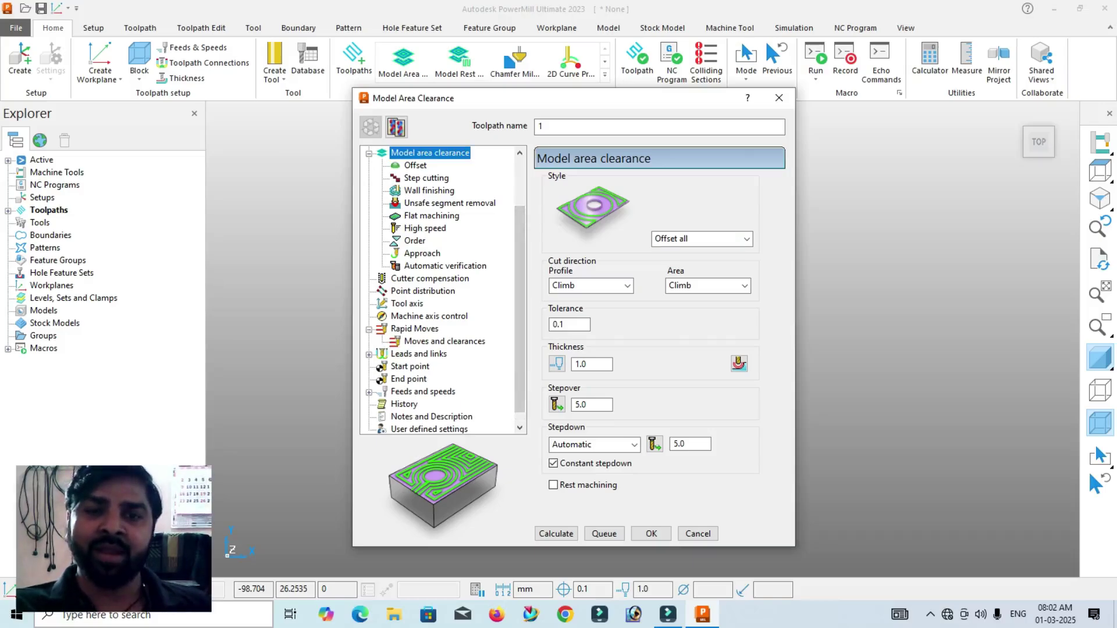
left_click(444, 341)
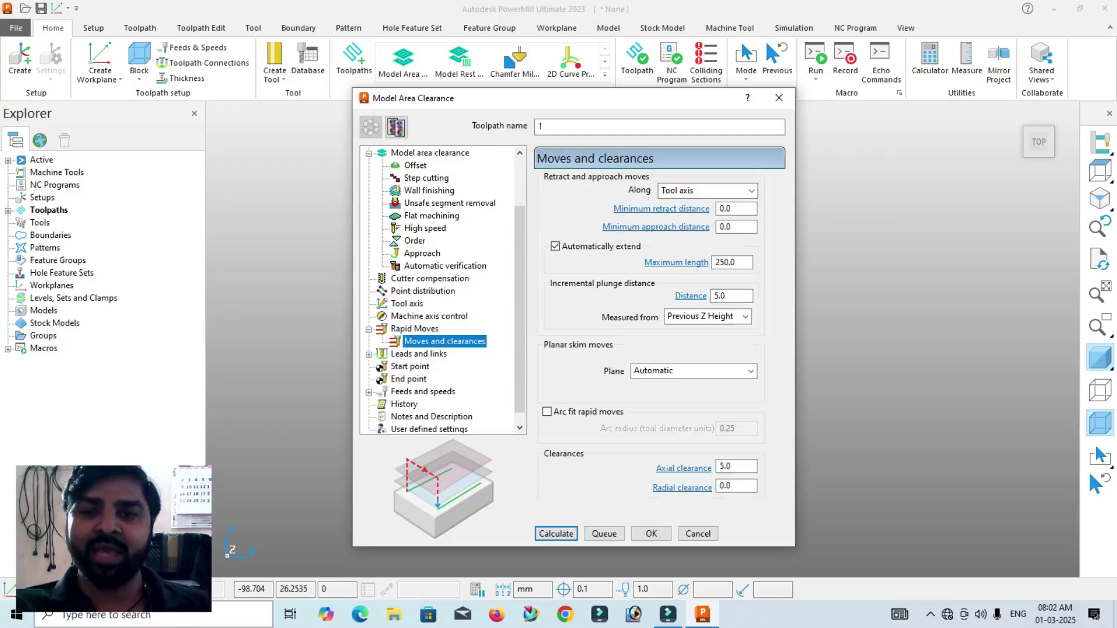
left_click(414, 329)
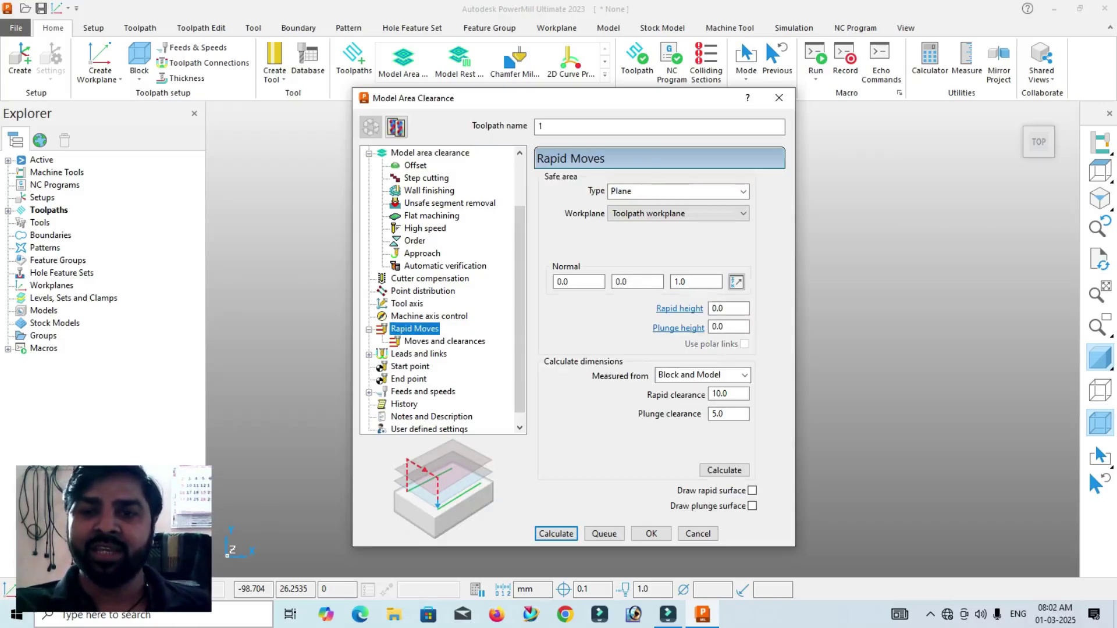
left_click(444, 342)
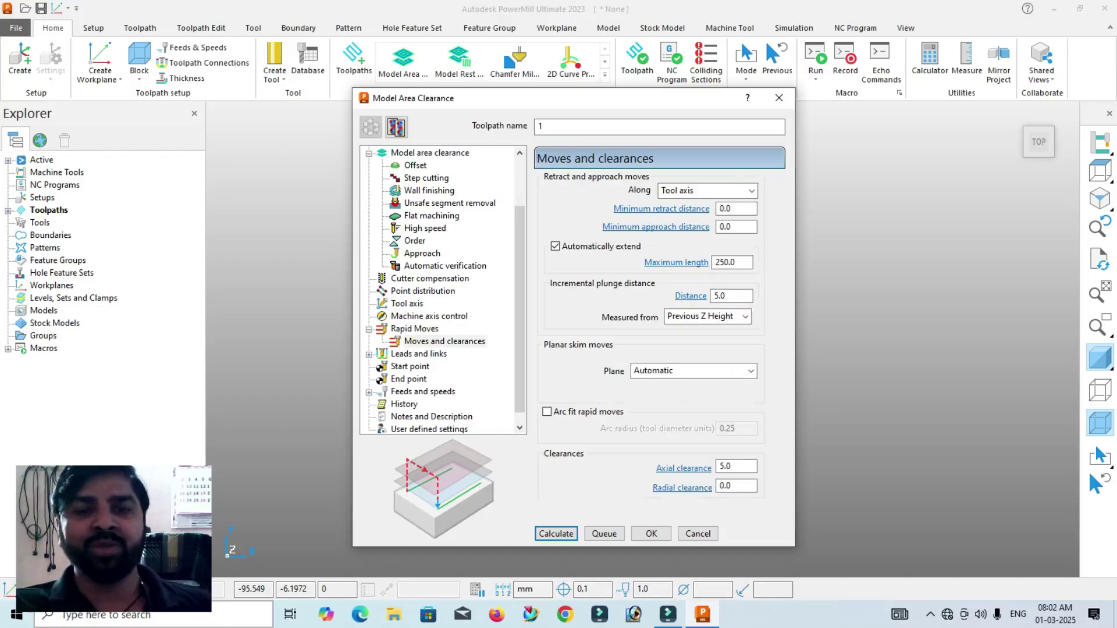
- Review the Lead in and Links settings of the Model Area Clearance toolpath, leaving the strategy without calculating it
left_click(369, 355)
left_click(417, 353)
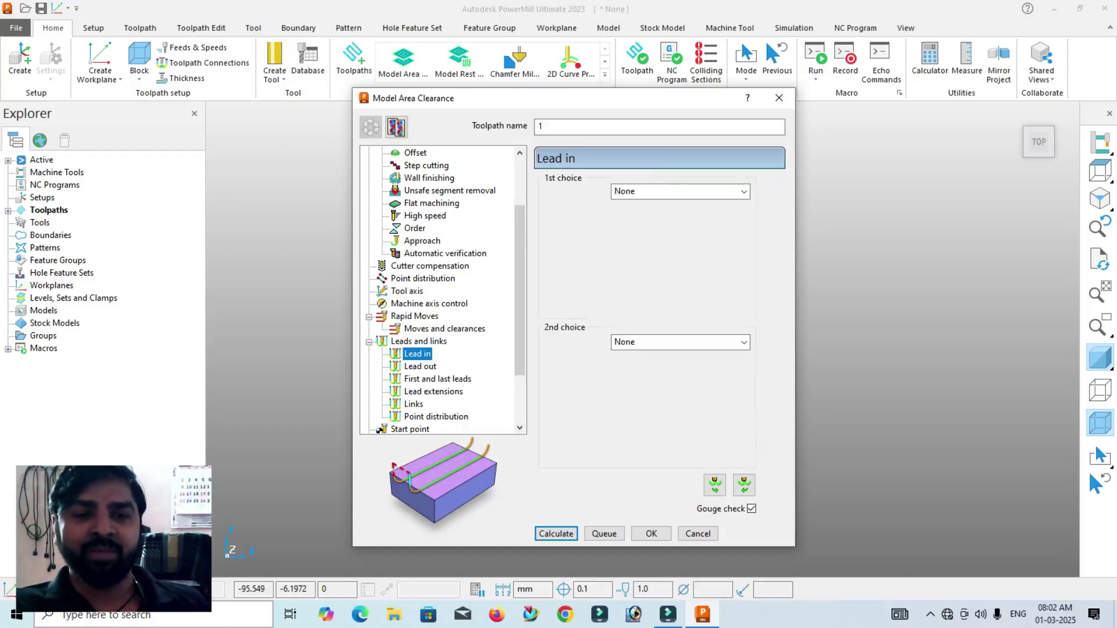
scroll(442, 290, "down", 2)
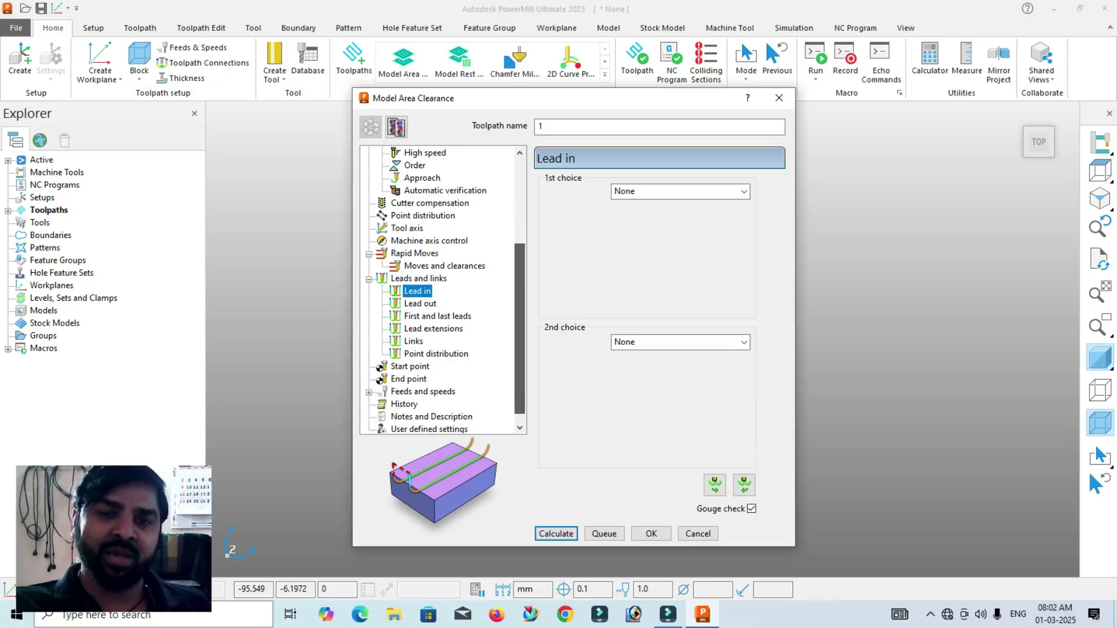
left_click(413, 341)
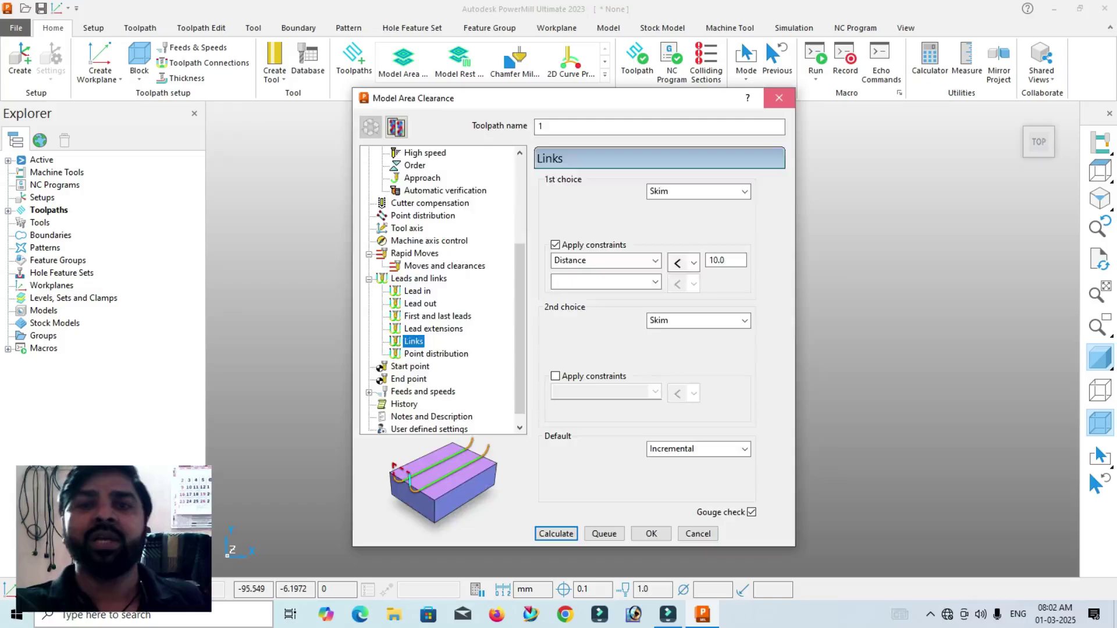
left_click(779, 98)
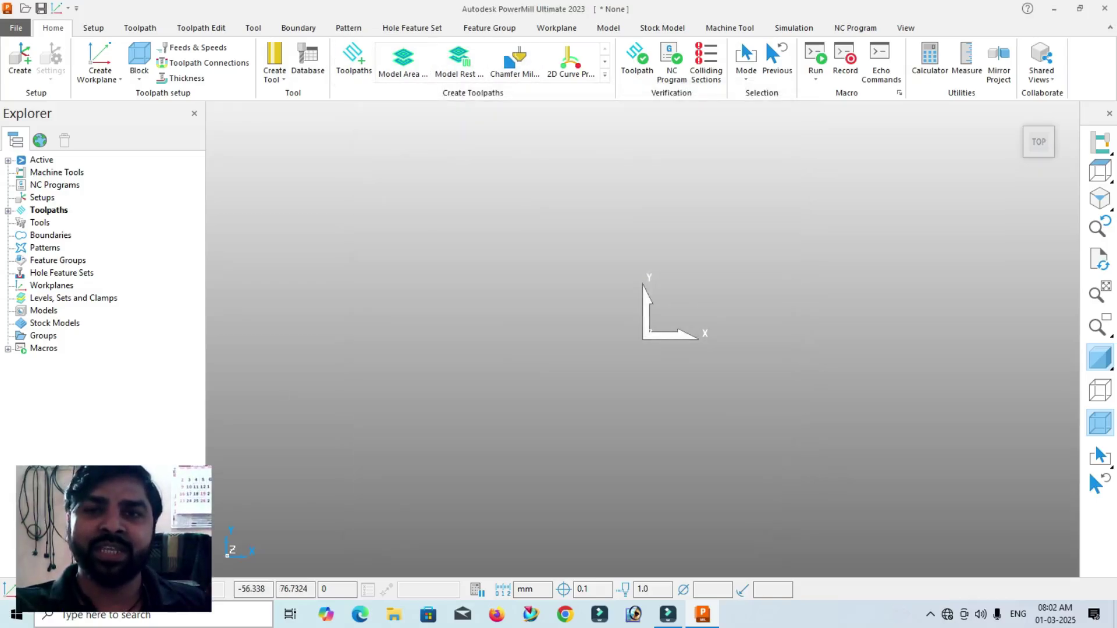
- Look over the available toolpath strategies in the quick gallery and the Strategy Selector without choosing one
left_click(605, 75)
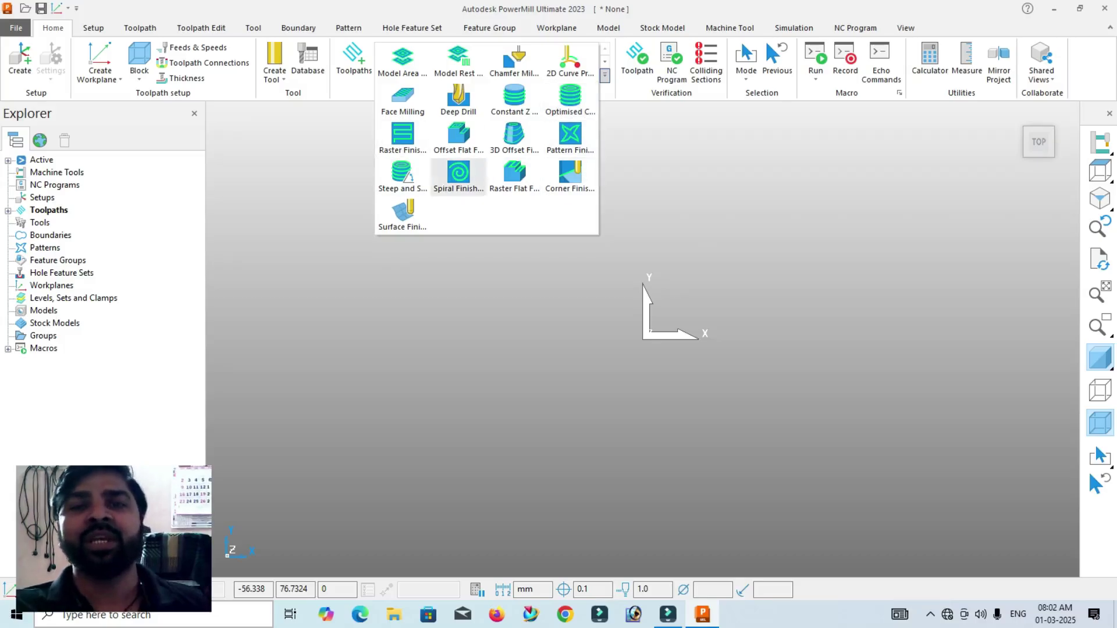
left_click(650, 217)
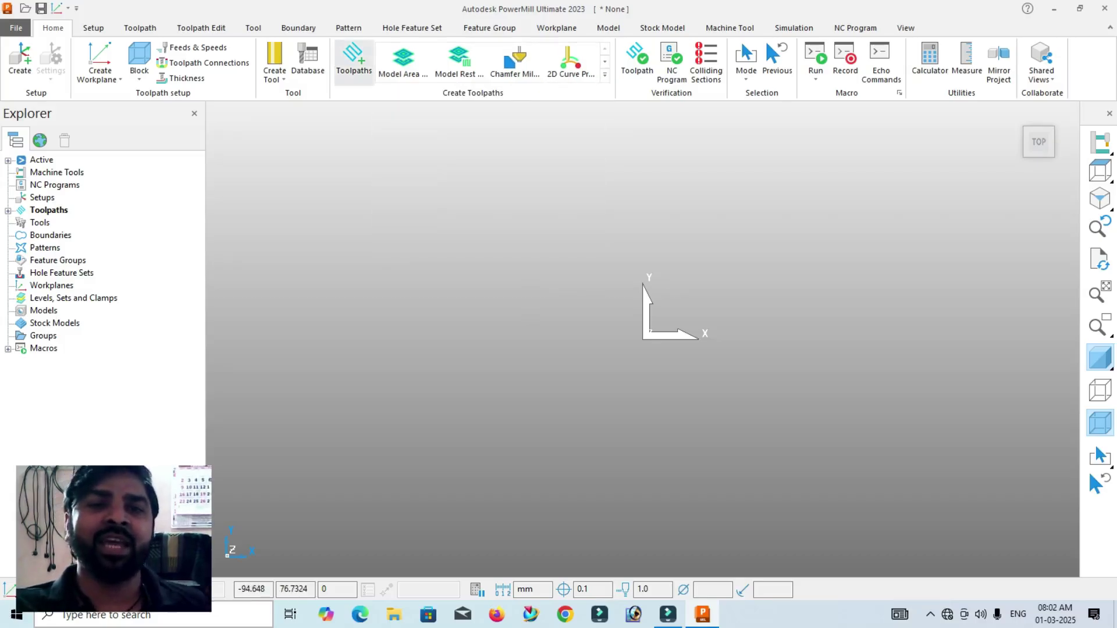
left_click(353, 58)
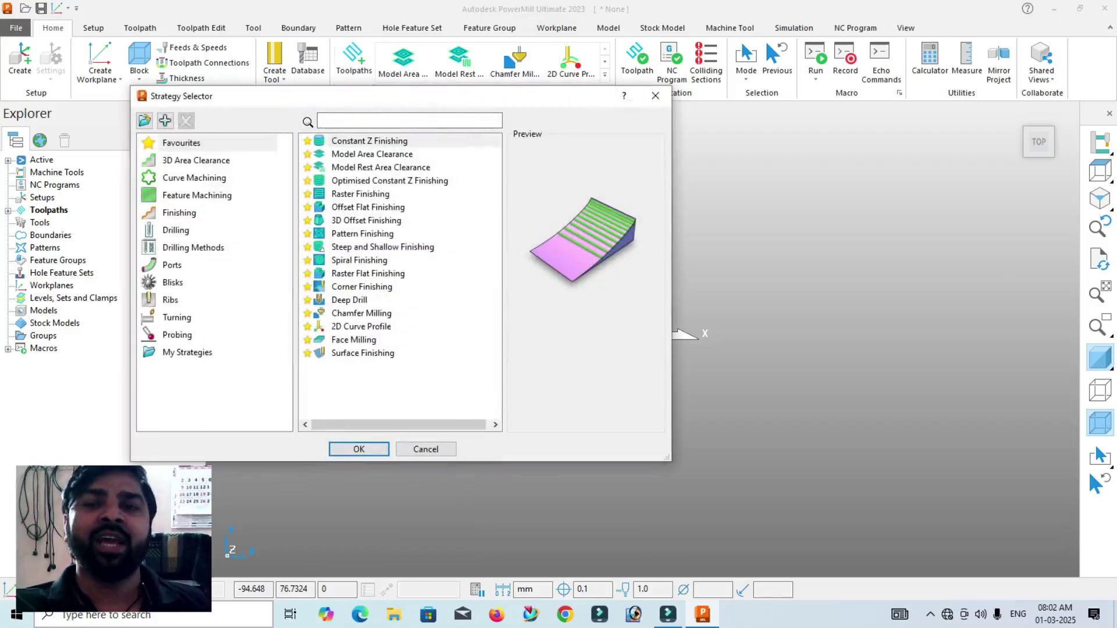
left_click(655, 96)
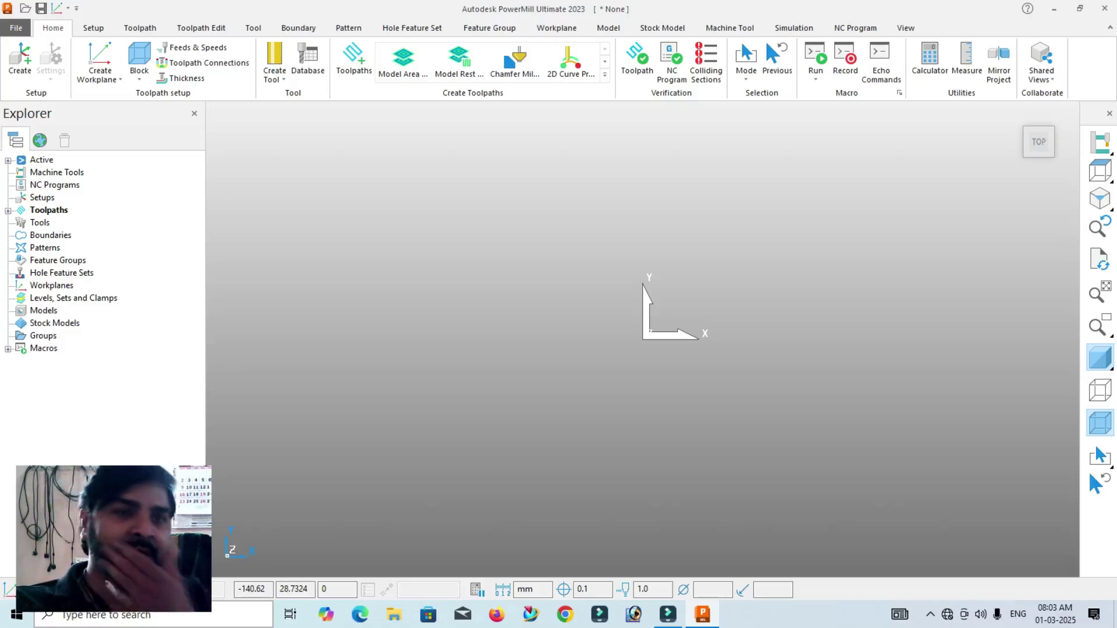
- Start opening an existing project without saving the current changes, browsing from the Desktop folder
left_click(16, 27)
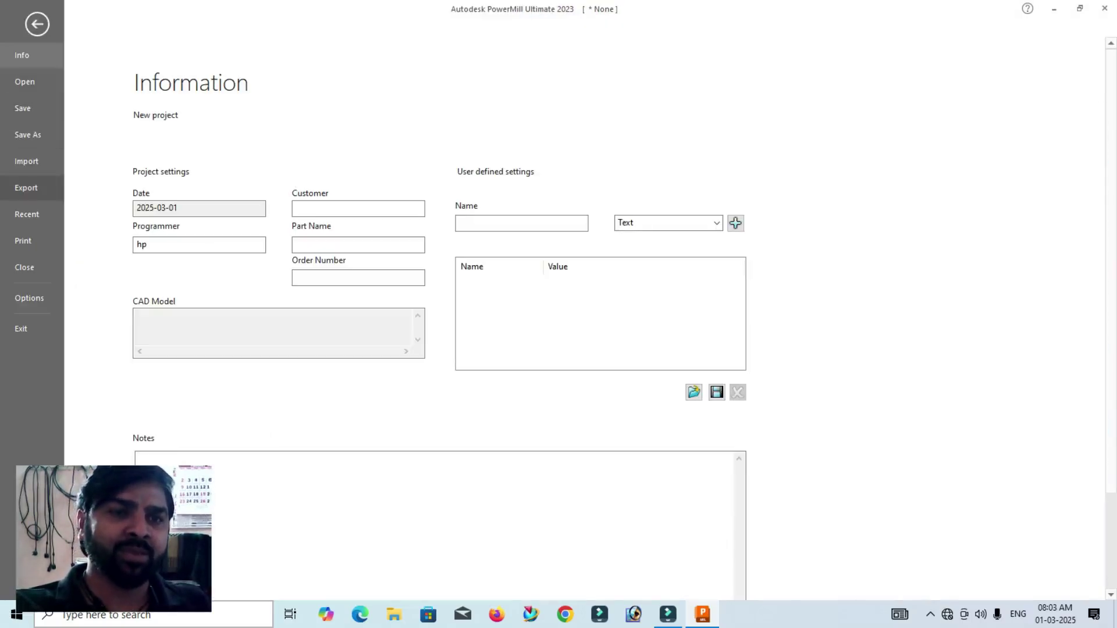
left_click(24, 82)
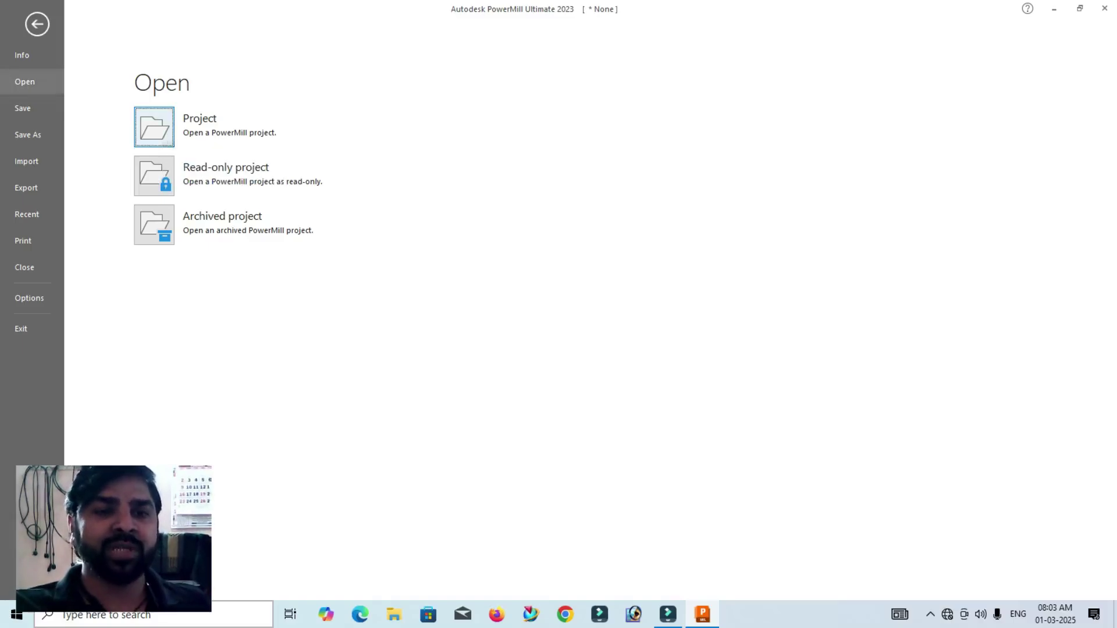
left_click(154, 127)
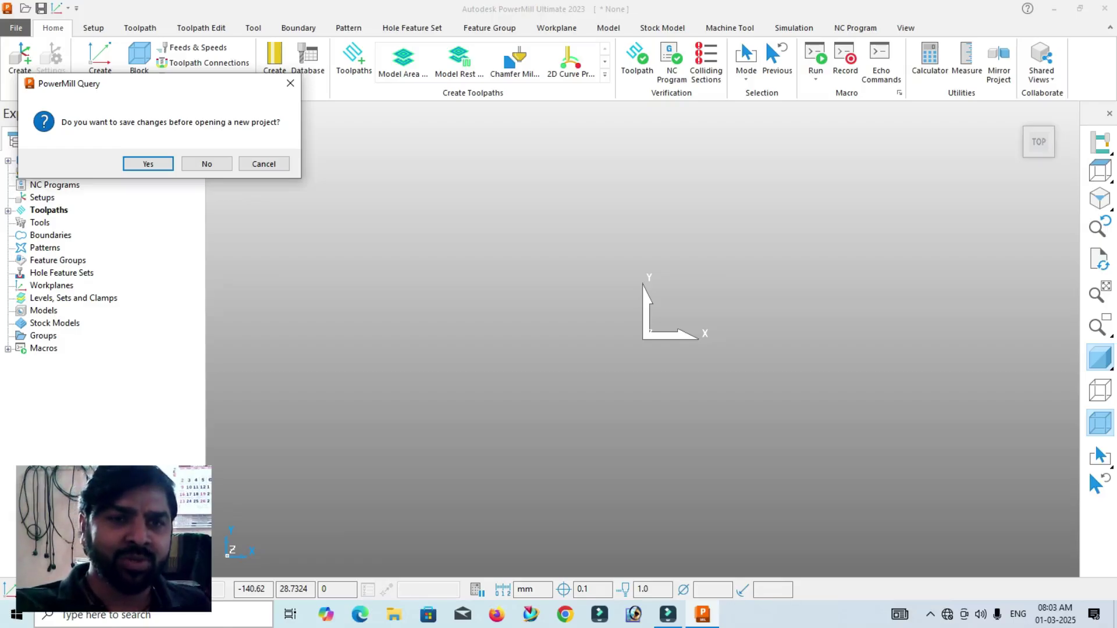
left_click(207, 164)
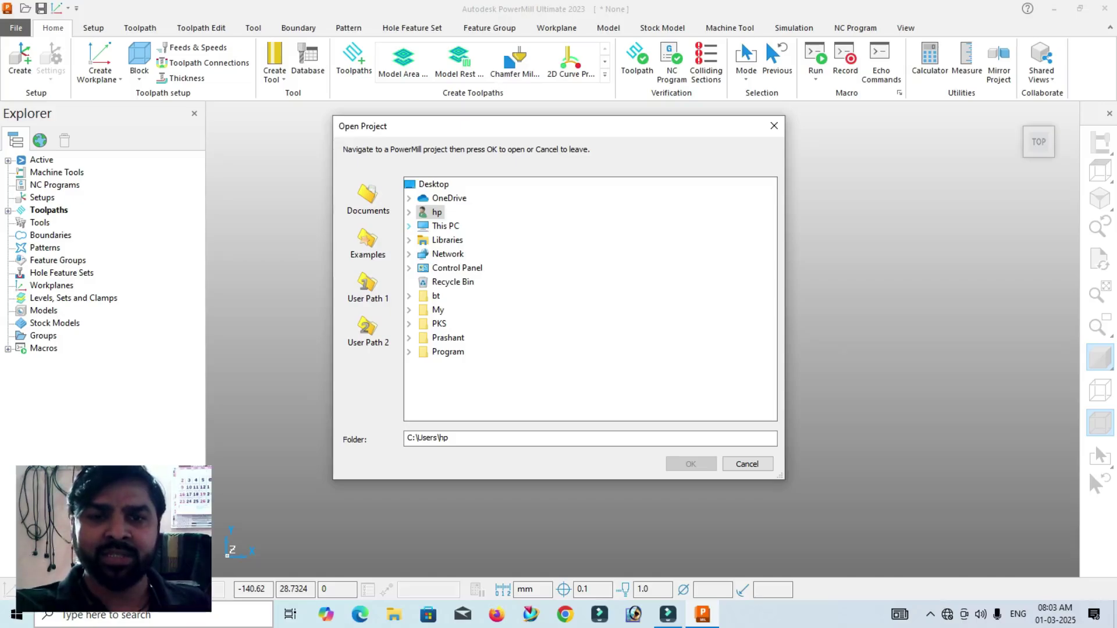
left_click(434, 183)
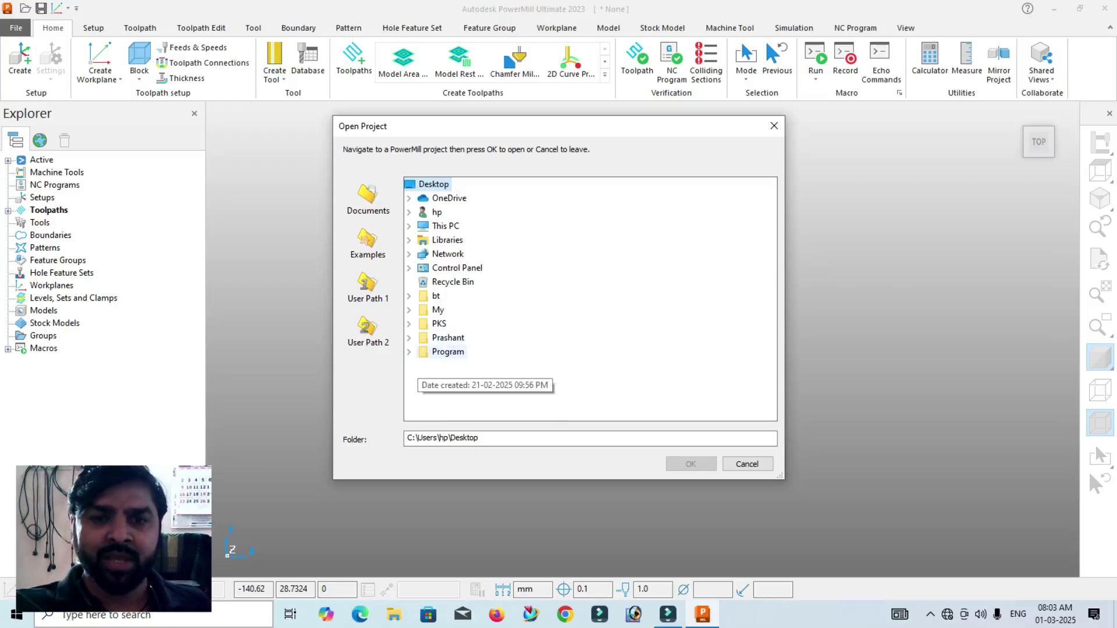
left_click(409, 352)
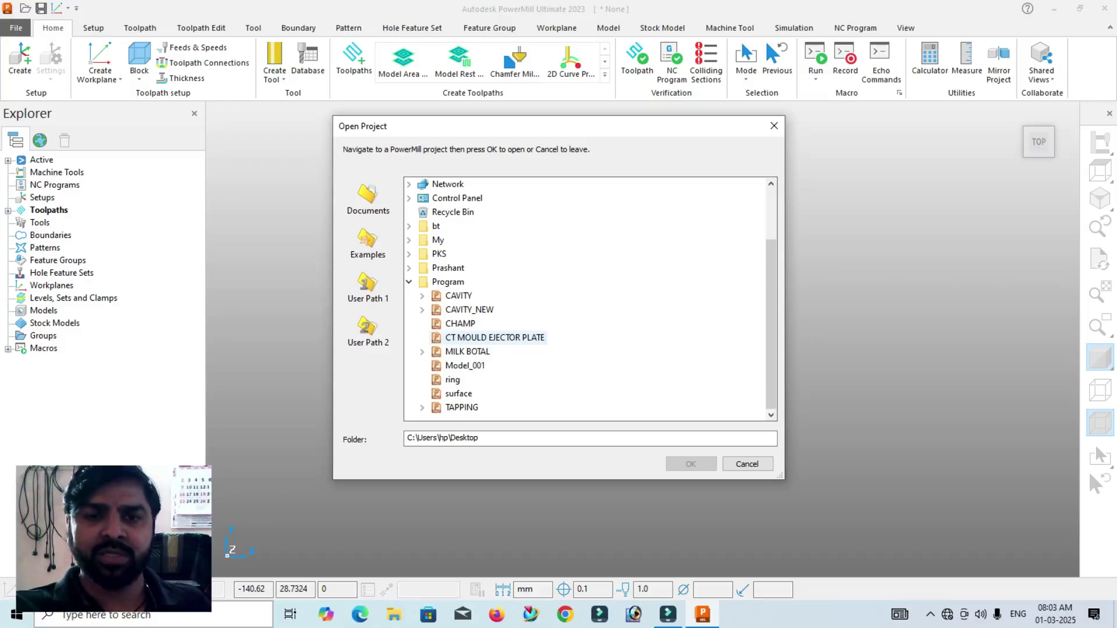
left_click(494, 337)
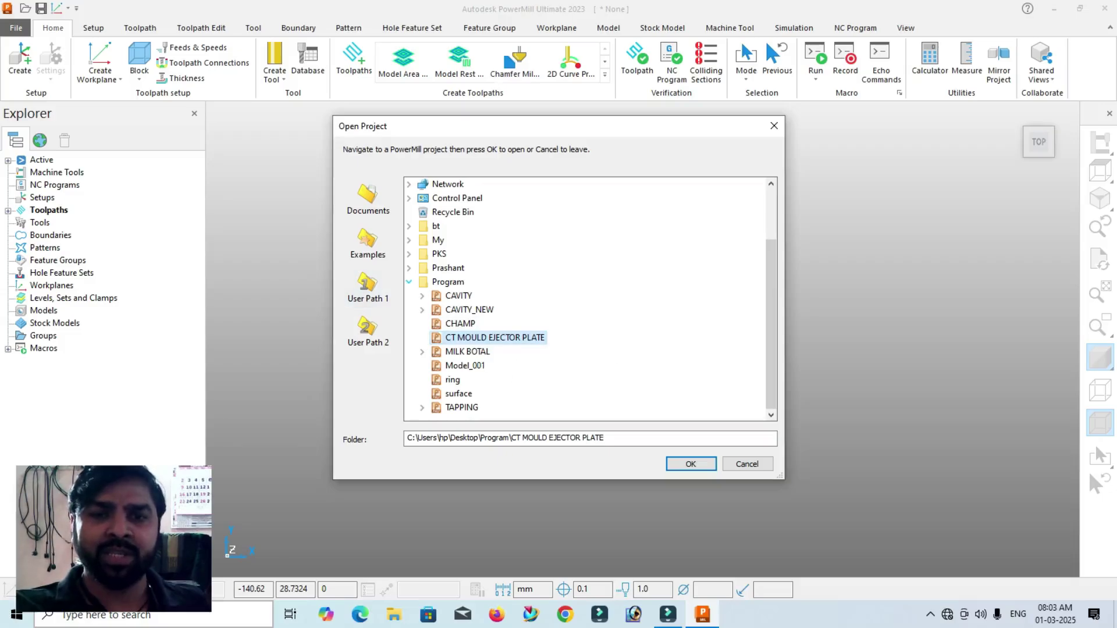
left_click(409, 282)
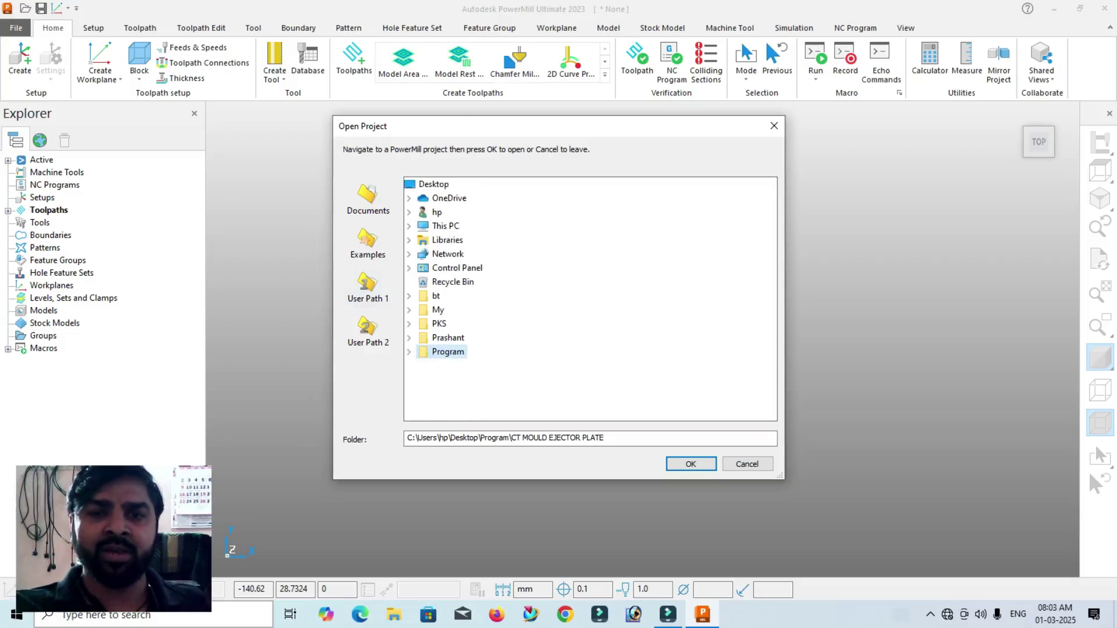
- Open the CAVITY FOR RUNNAR project from the PKS folder on the desktop
left_click(410, 323)
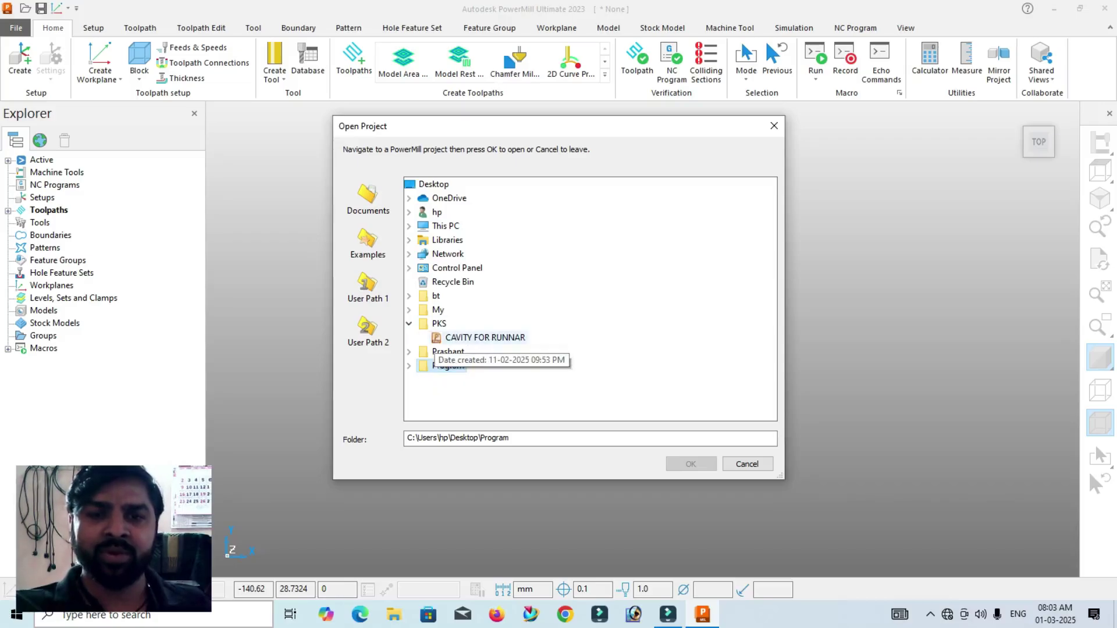
left_click(437, 340)
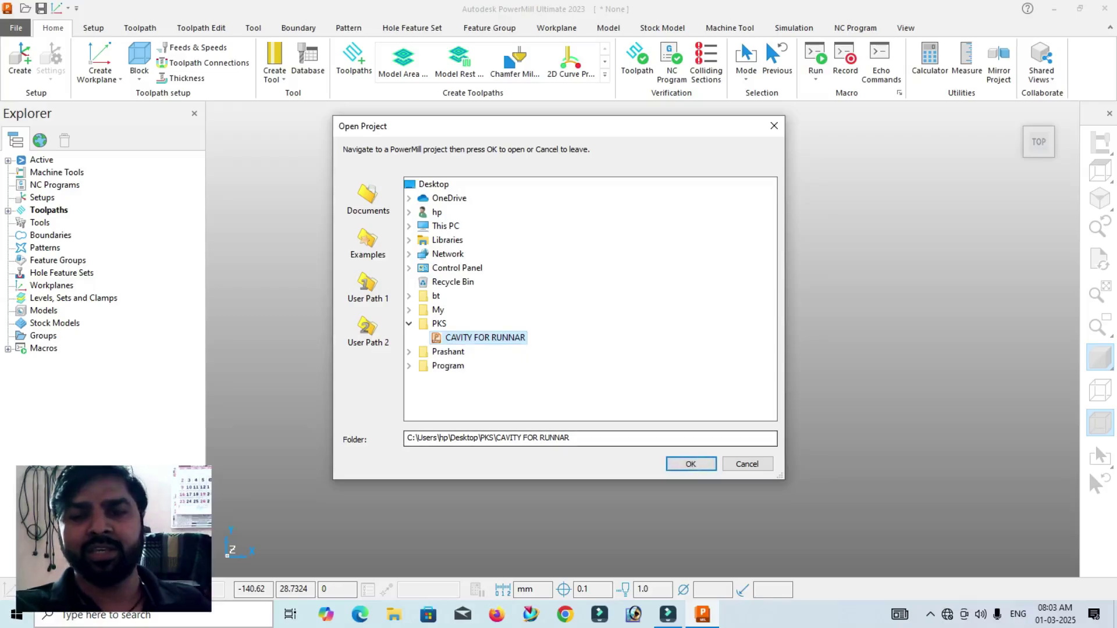
key("Return")
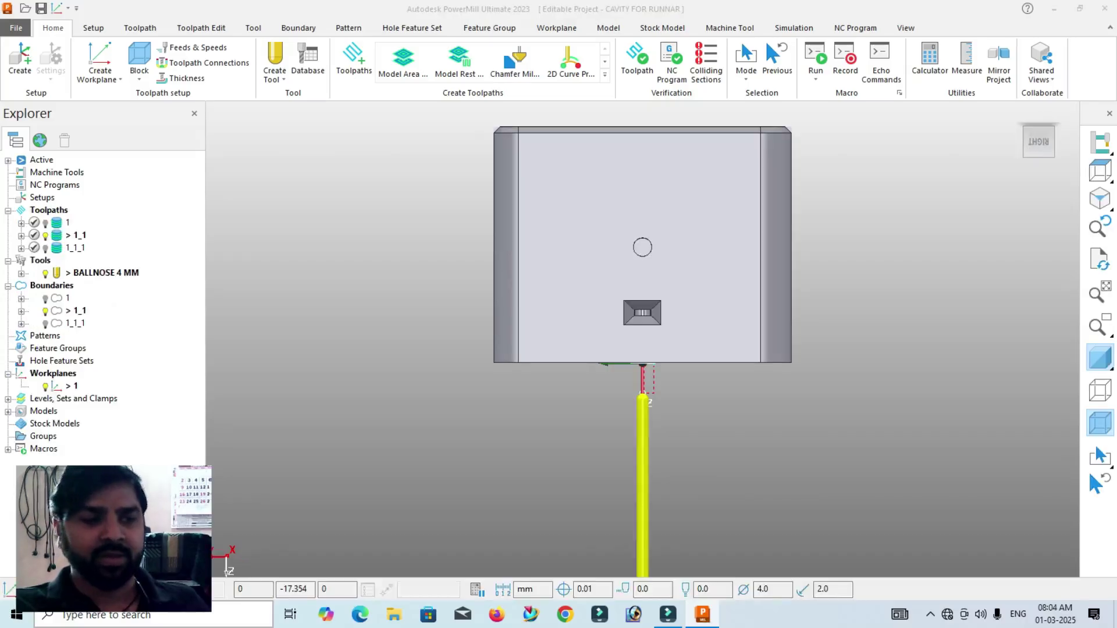
key("Return")
- Examine the cavity block from above and at an angle, focusing on the central runner groove toolpath and its ballnose tool
scroll(564, 458, "down", 5)
middle_click_drag(658, 399, 632, 332)
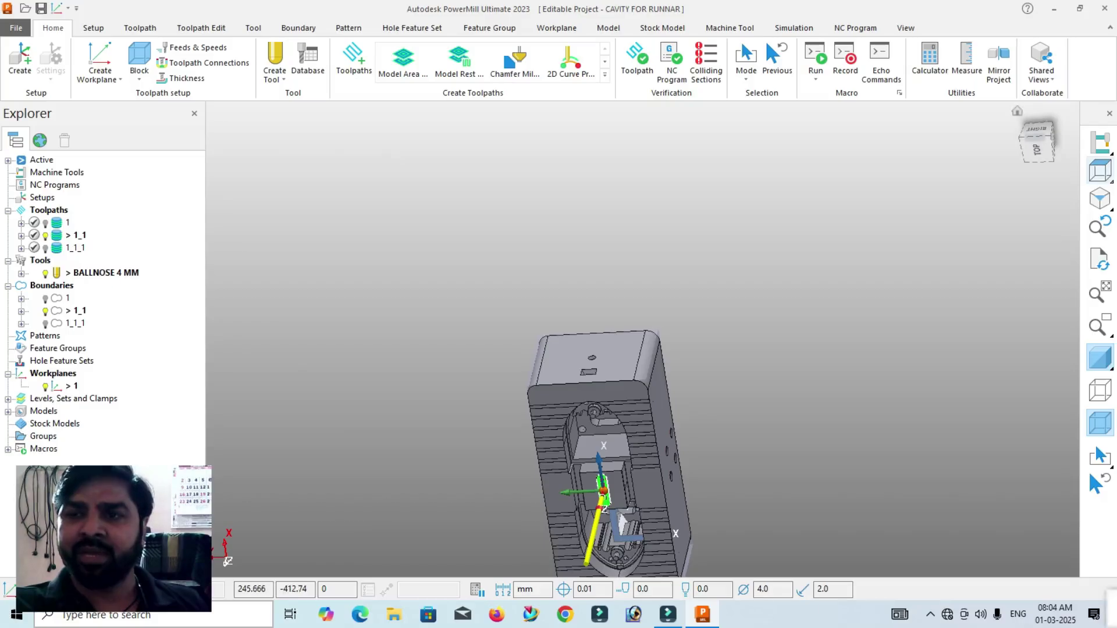
left_click(1100, 171)
scroll(502, 308, "down", 4)
middle_click_drag(682, 403, 666, 315)
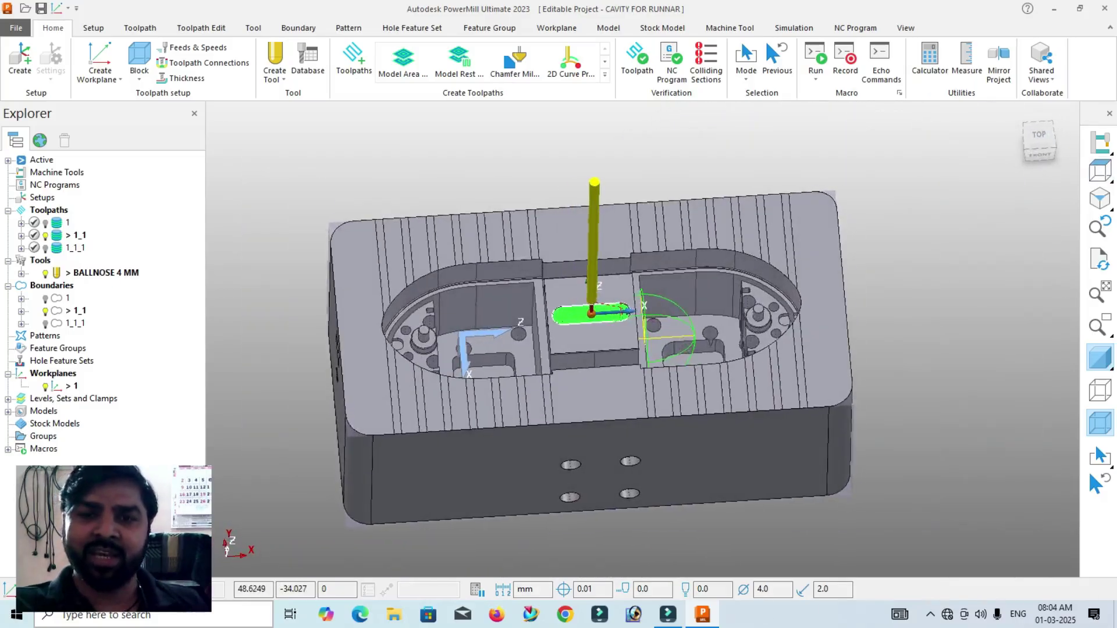
scroll(552, 323, "up", 5)
scroll(524, 303, "down", 5)
middle_click_drag(642, 336, 649, 312)
scroll(602, 186, "up", 5)
scroll(602, 192, "down", 5)
scroll(652, 256, "up", 5)
scroll(634, 274, "down", 4)
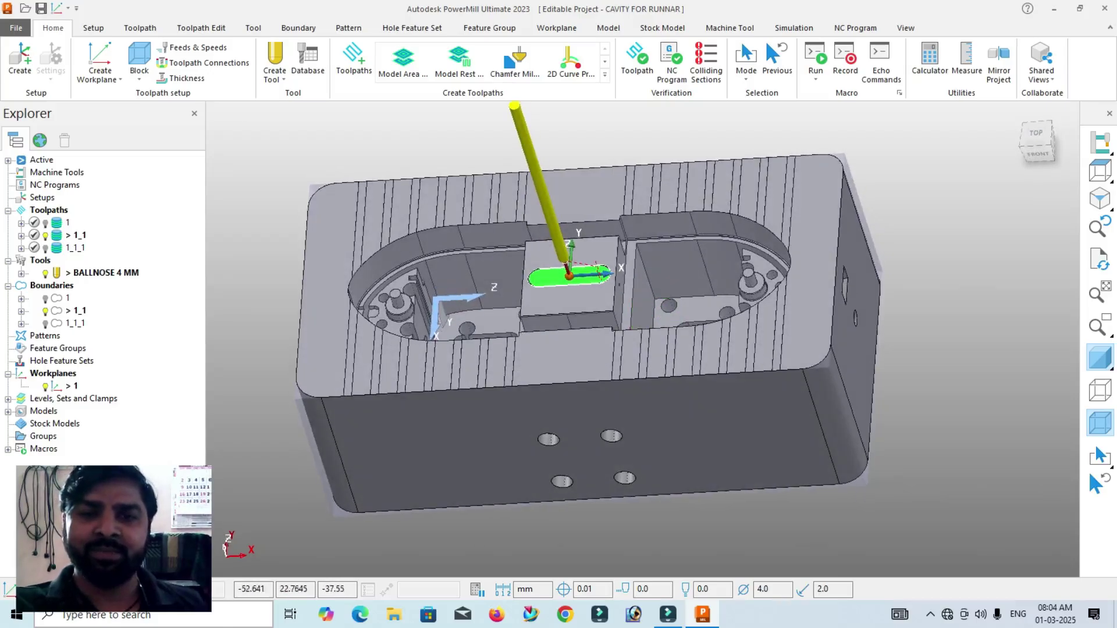
- Turn off the Draw Transform display so that the global transform axes are hidden on the cavity model
right_click(926, 253)
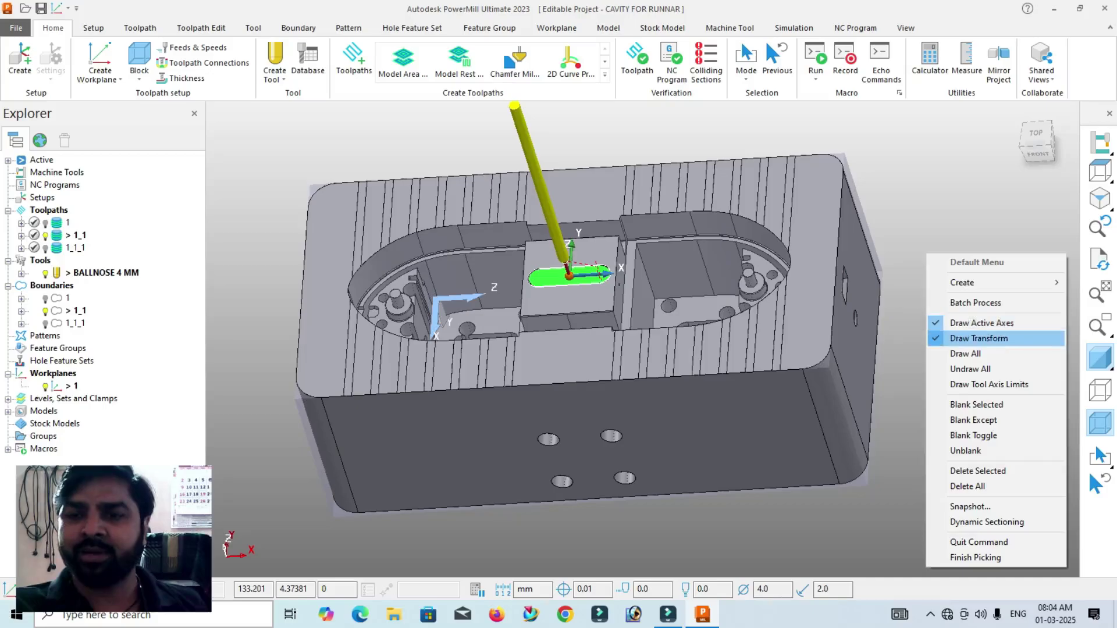
left_click(962, 339)
middle_click_drag(650, 301, 640, 334)
scroll(635, 302, "up", 5)
scroll(640, 355, "down", 4)
middle_click_drag(637, 372, 639, 339)
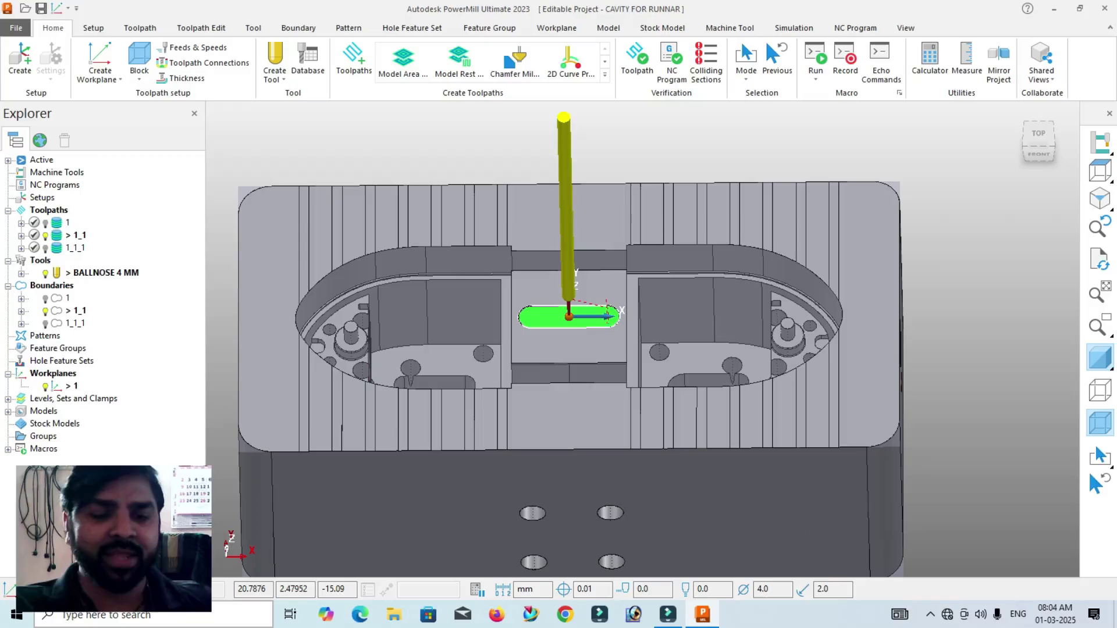
scroll(603, 288, "down", 4)
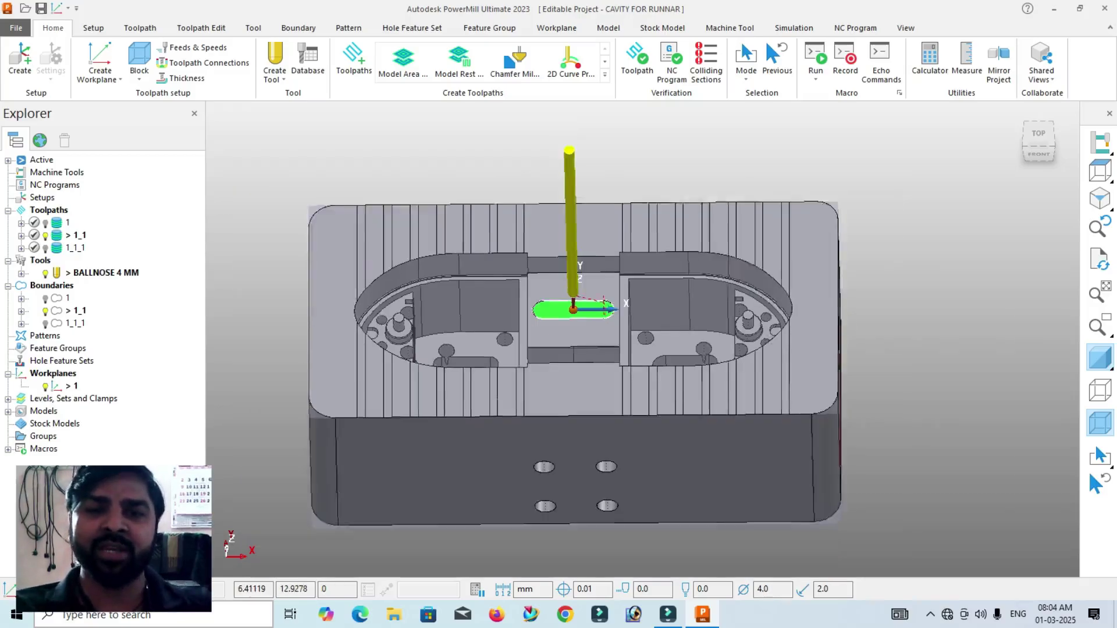
- Examine the cavity block and its central runner groove from an angle and from directly above
middle_click_drag(620, 419, 644, 313)
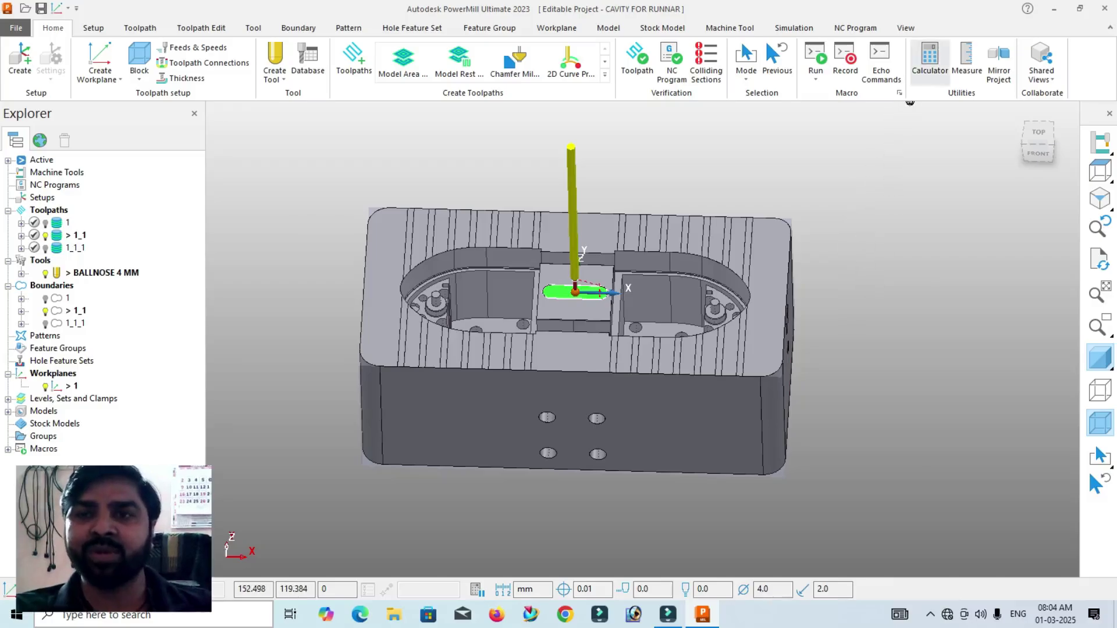
left_click(906, 28)
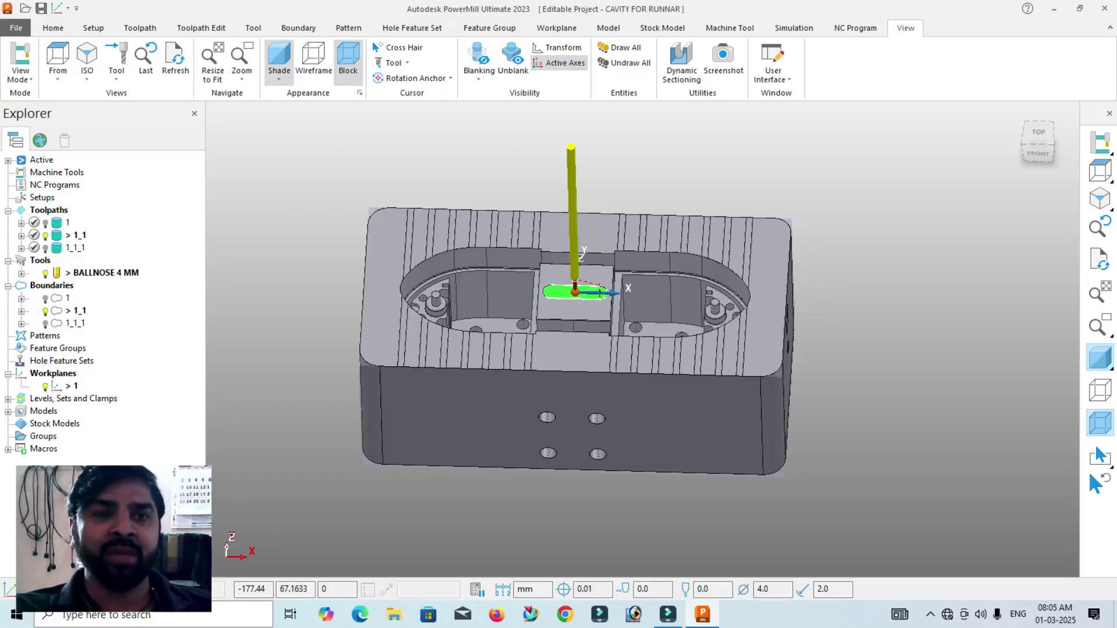
left_click(53, 28)
middle_click_drag(645, 333, 649, 333)
left_click(1039, 132)
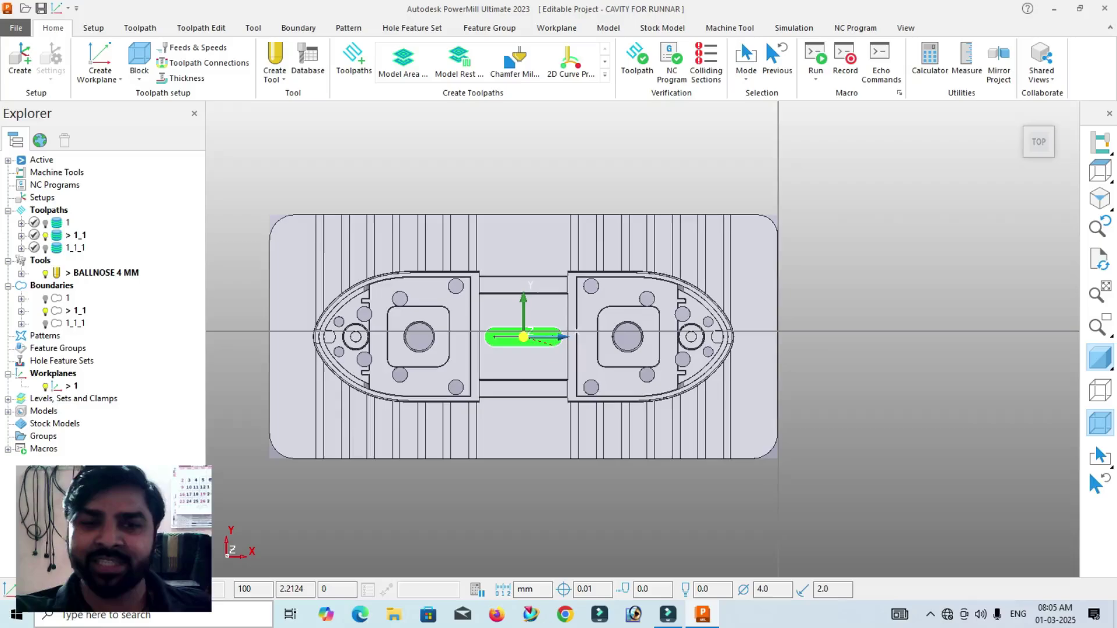
scroll(456, 499, "up", 5)
scroll(661, 422, "down", 3)
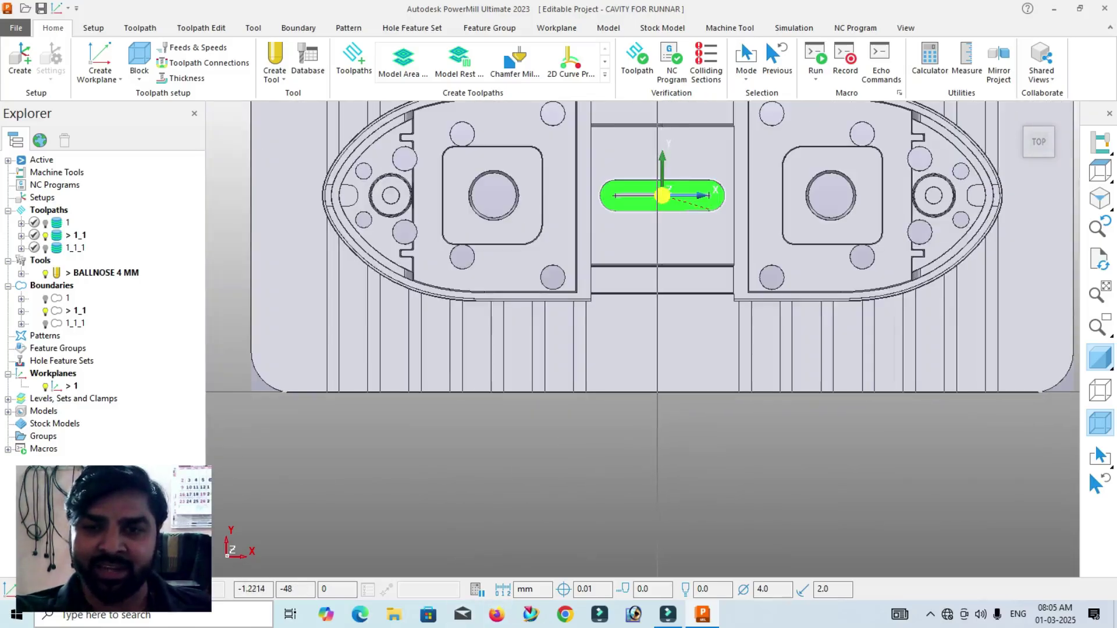
scroll(566, 481, "down", 2)
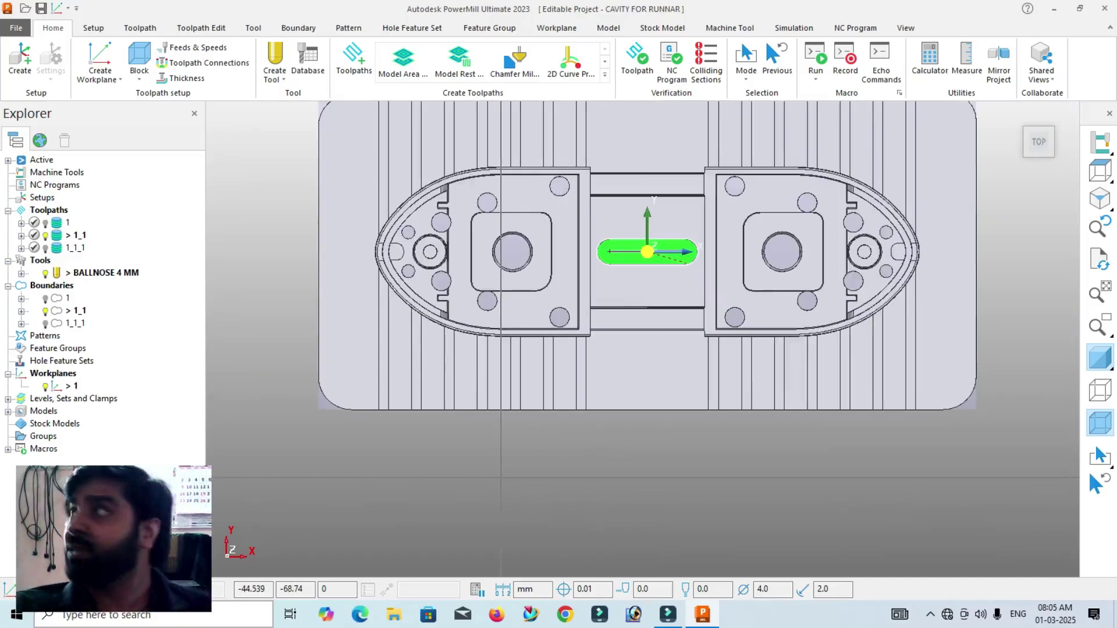
scroll(443, 447, "down", 1)
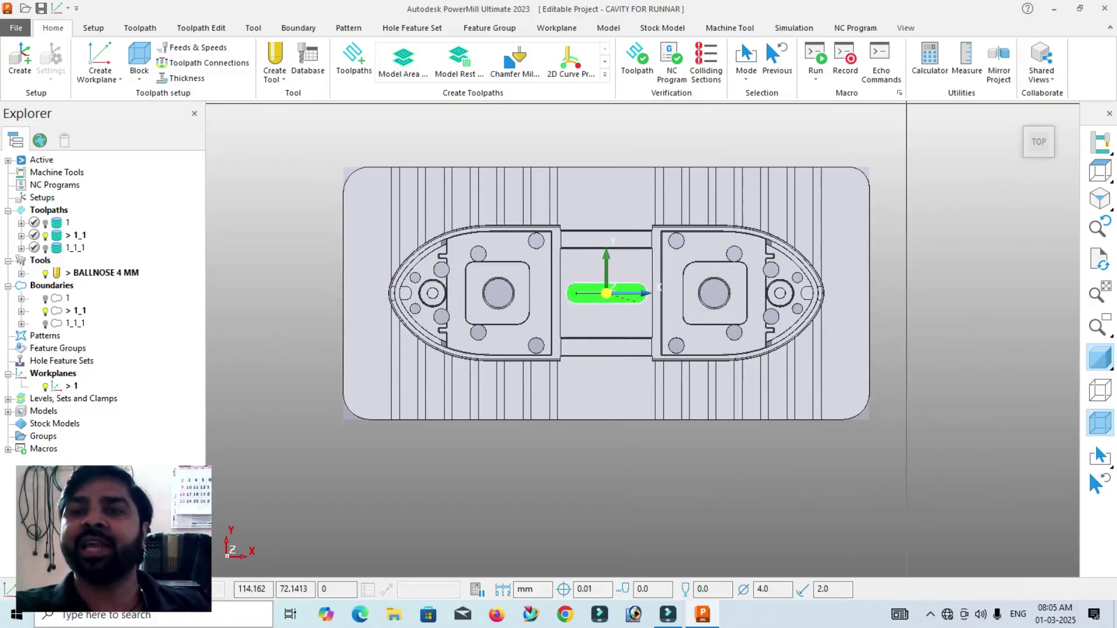
- Turn off the cross hair display on the cursor
left_click(905, 27)
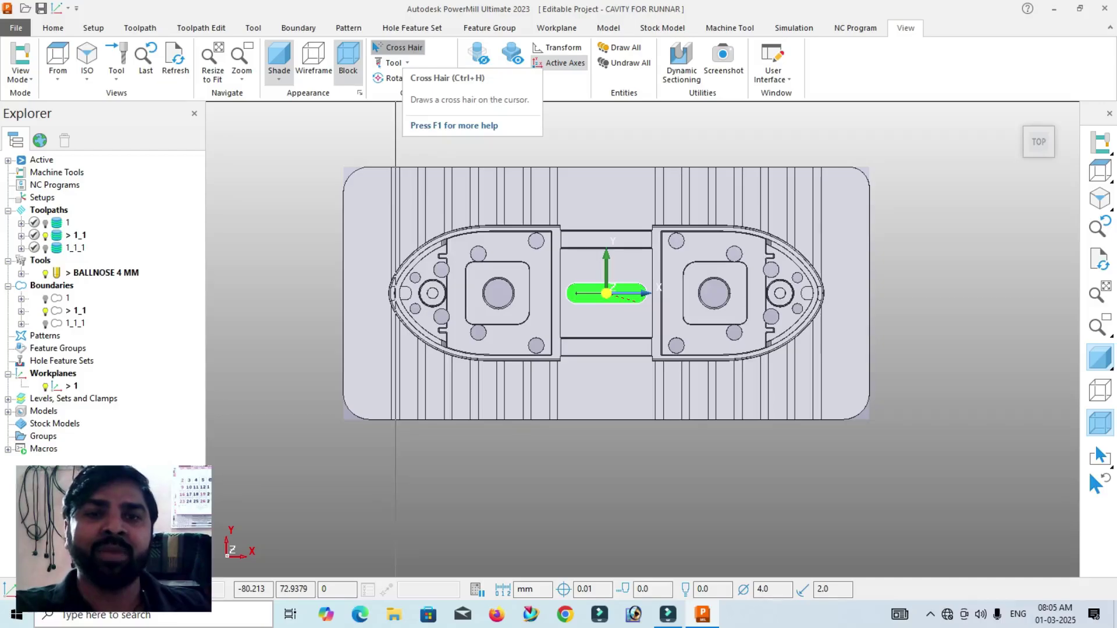
left_click(395, 48)
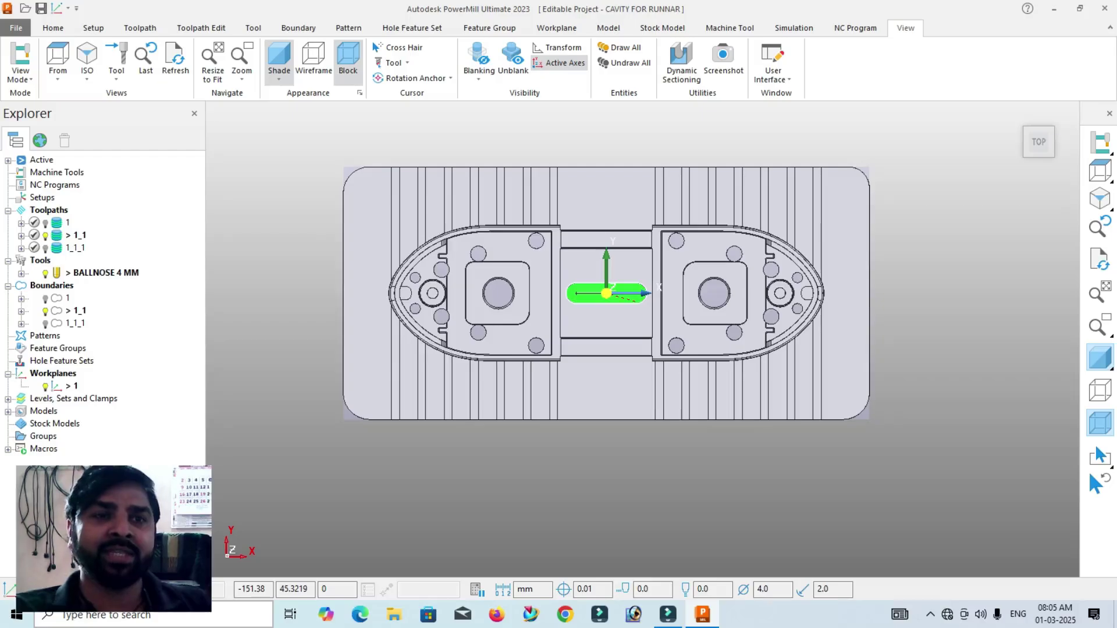
- Browse the example models available for import, and close the list without importing any
left_click(15, 28)
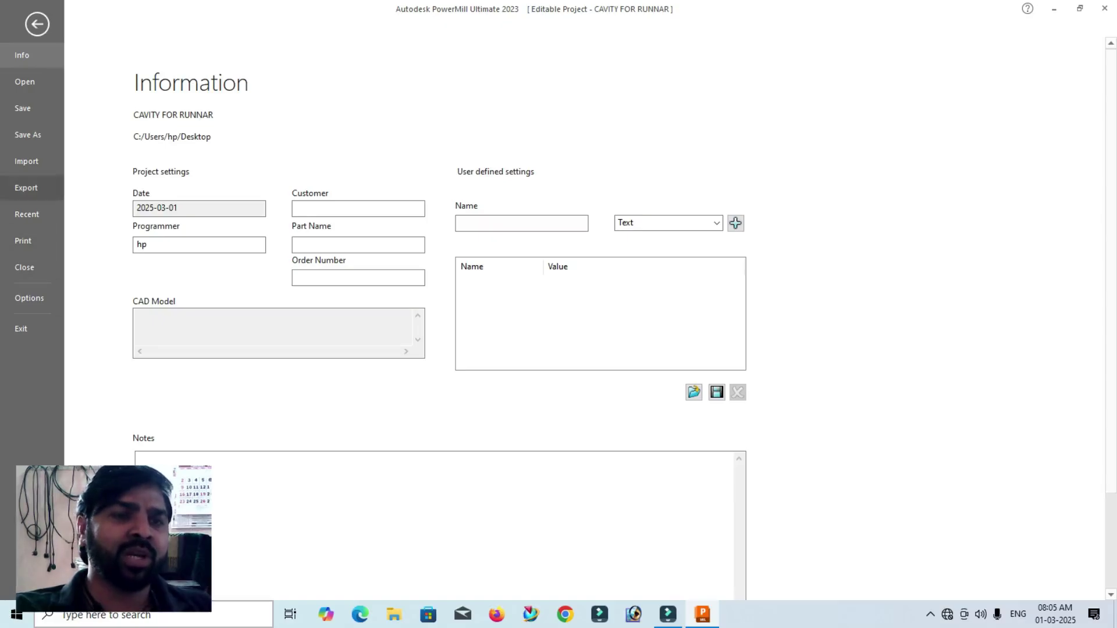
left_click(26, 161)
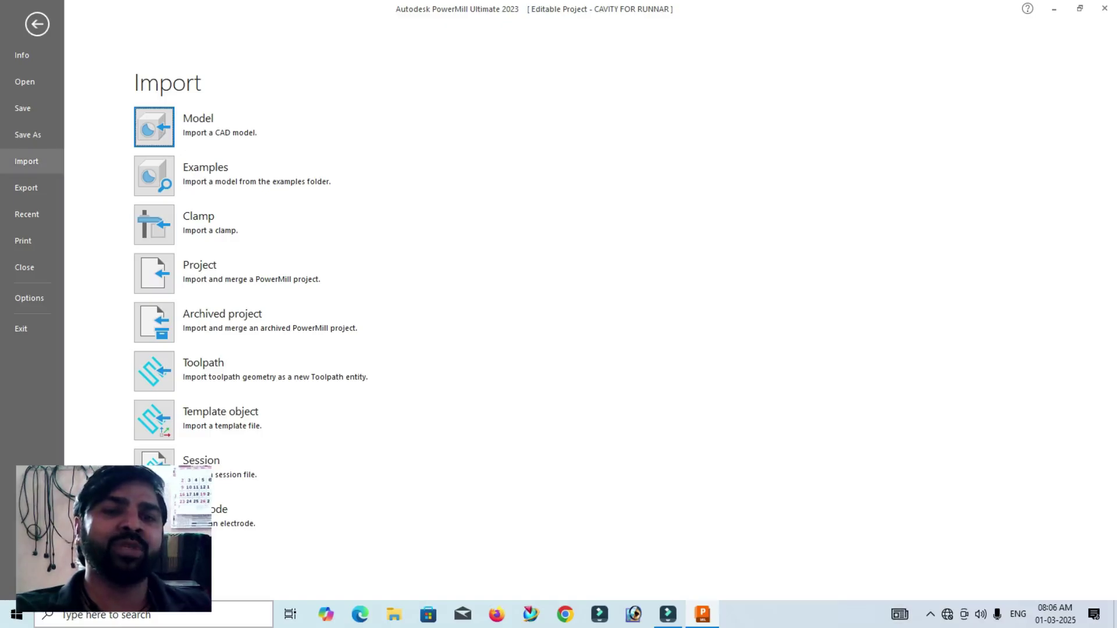
left_click(154, 176)
scroll(466, 310, "down", 4)
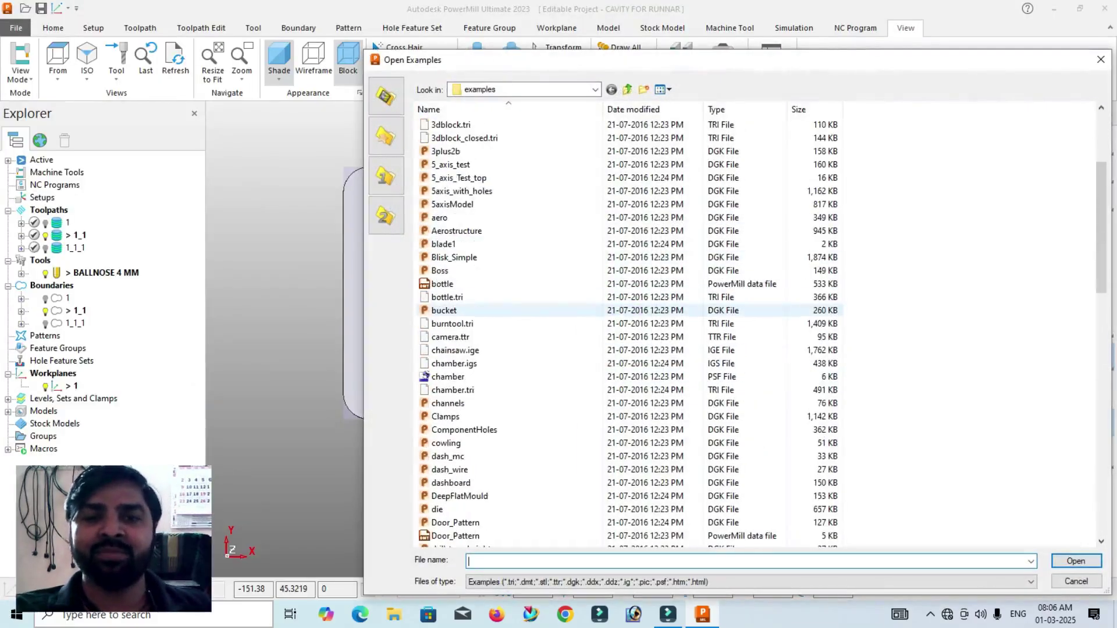
scroll(465, 310, "down", 20)
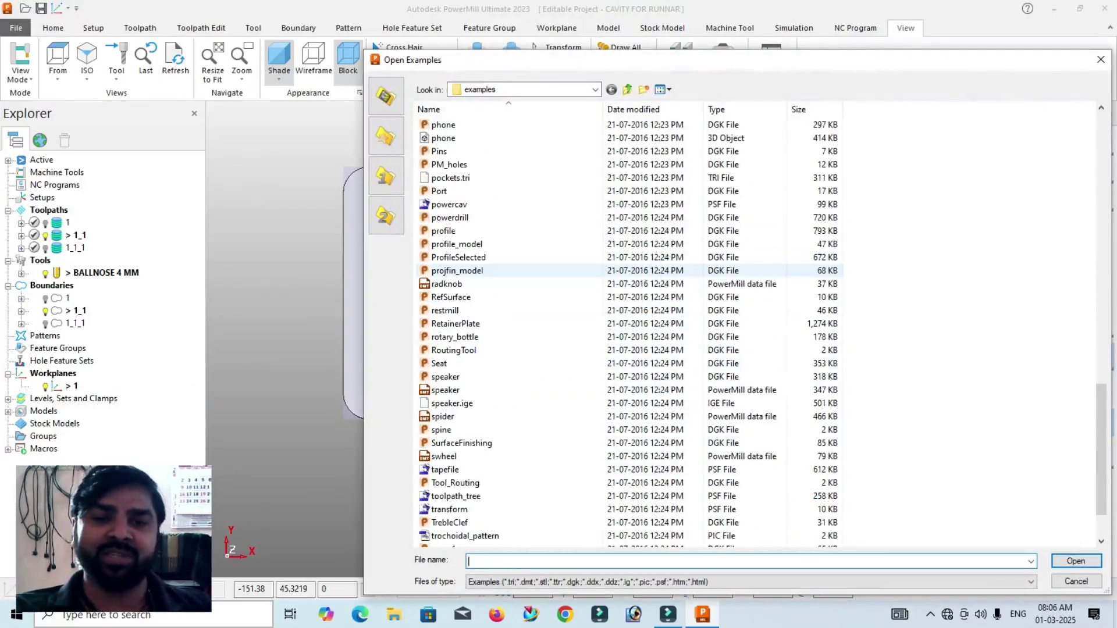
scroll(524, 271, "up", 3)
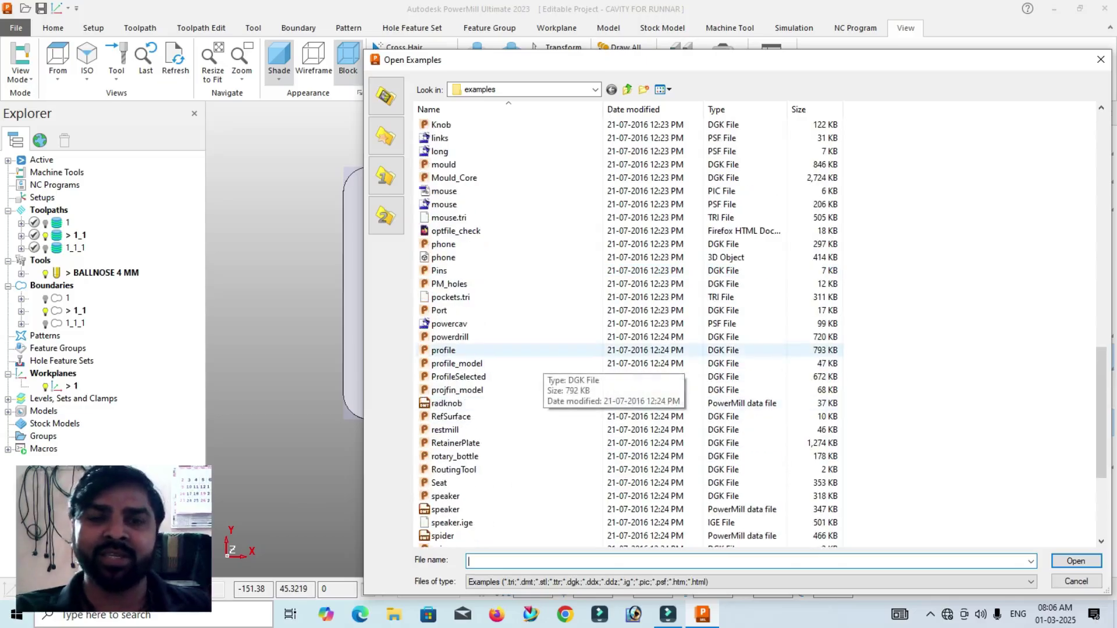
scroll(501, 207, "down", 2)
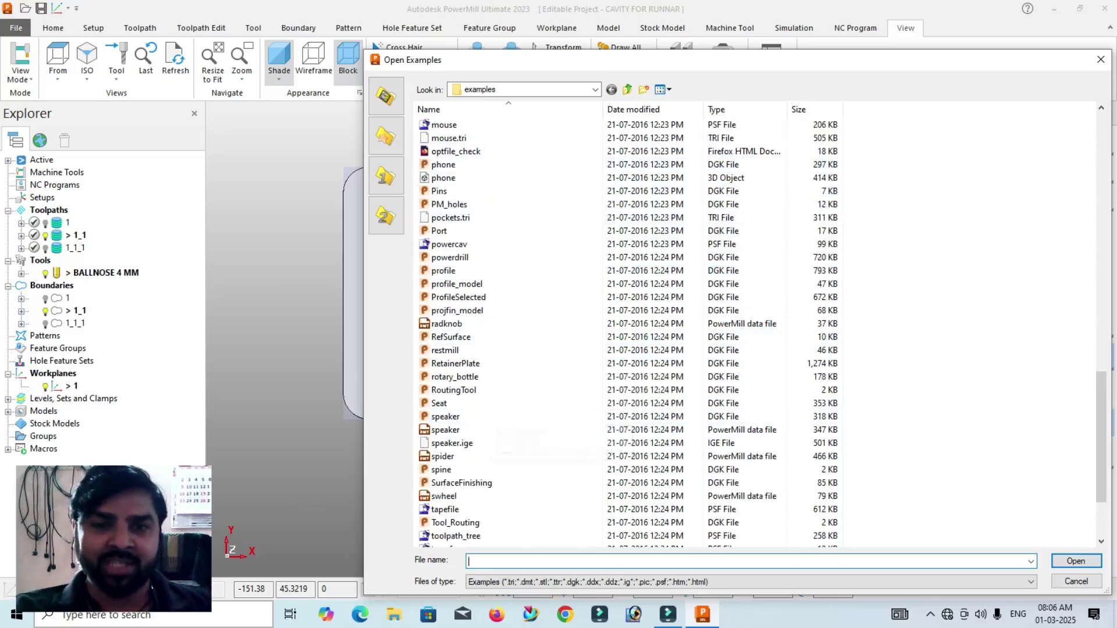
left_click(1100, 60)
- Activate toolpaths 1, 1_1 and 1_1_1 in turn and inspect the passes of 1_1_1 in the runner groove
middle_click_drag(643, 337, 637, 321)
scroll(524, 349, "down", 2)
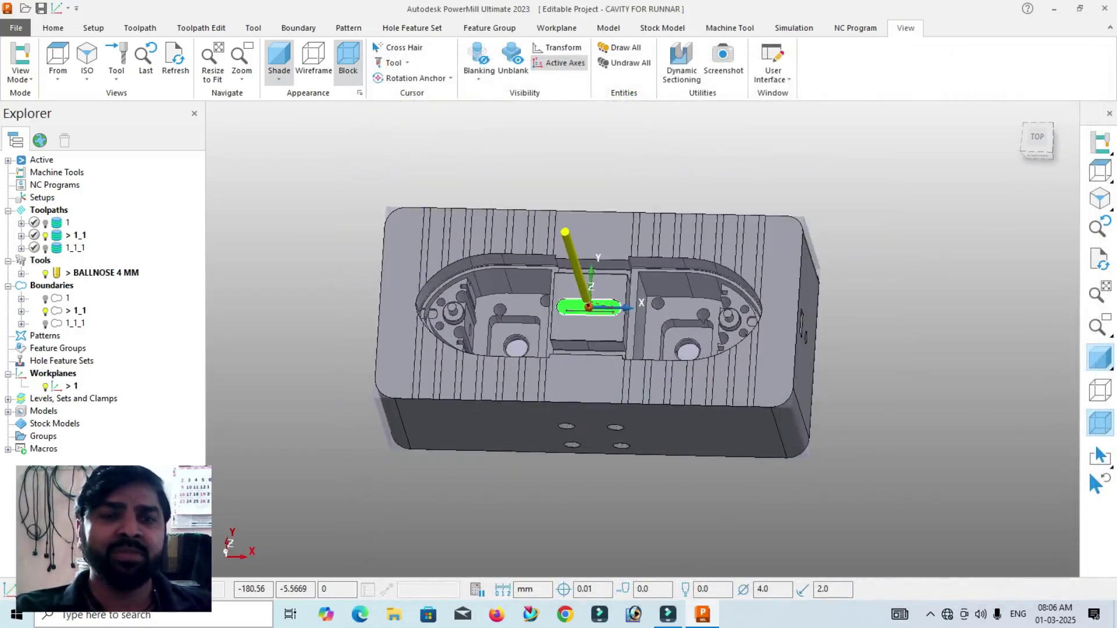
double_click(68, 223)
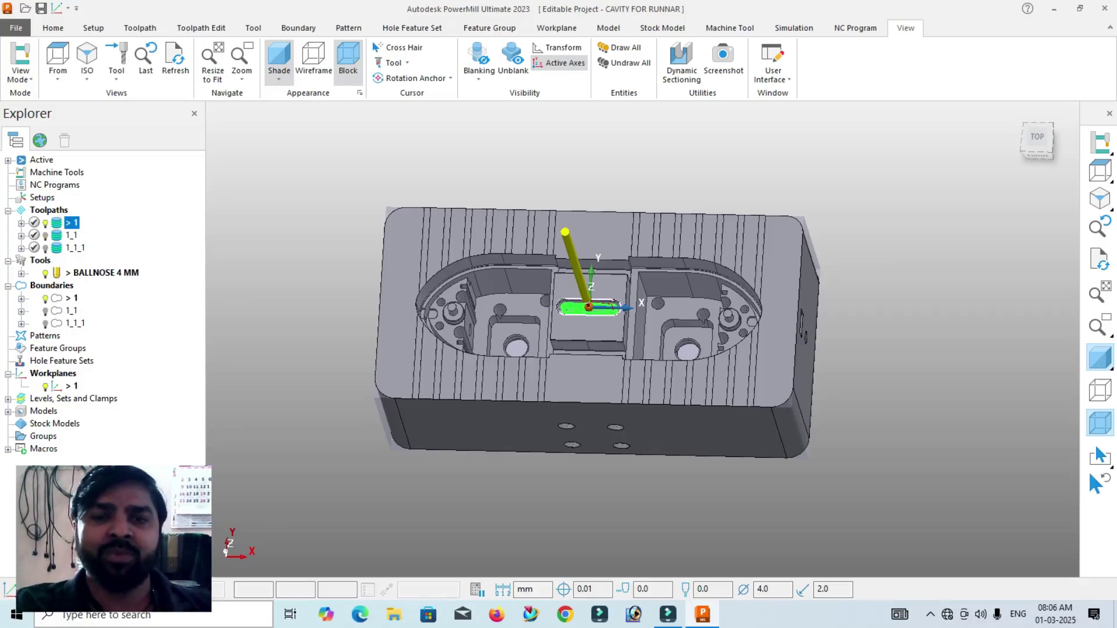
double_click(71, 236)
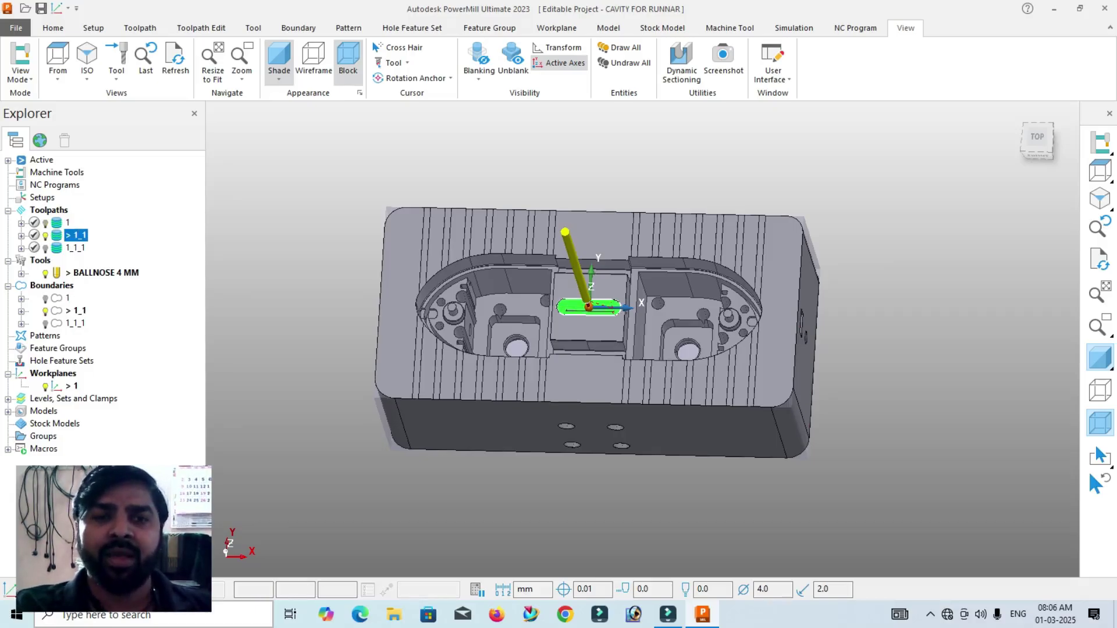
double_click(76, 248)
middle_click_drag(582, 361, 590, 267)
scroll(590, 266, "up", 5)
scroll(564, 265, "up", 8)
scroll(489, 262, "down", 3)
middle_click_drag(466, 262, 439, 285)
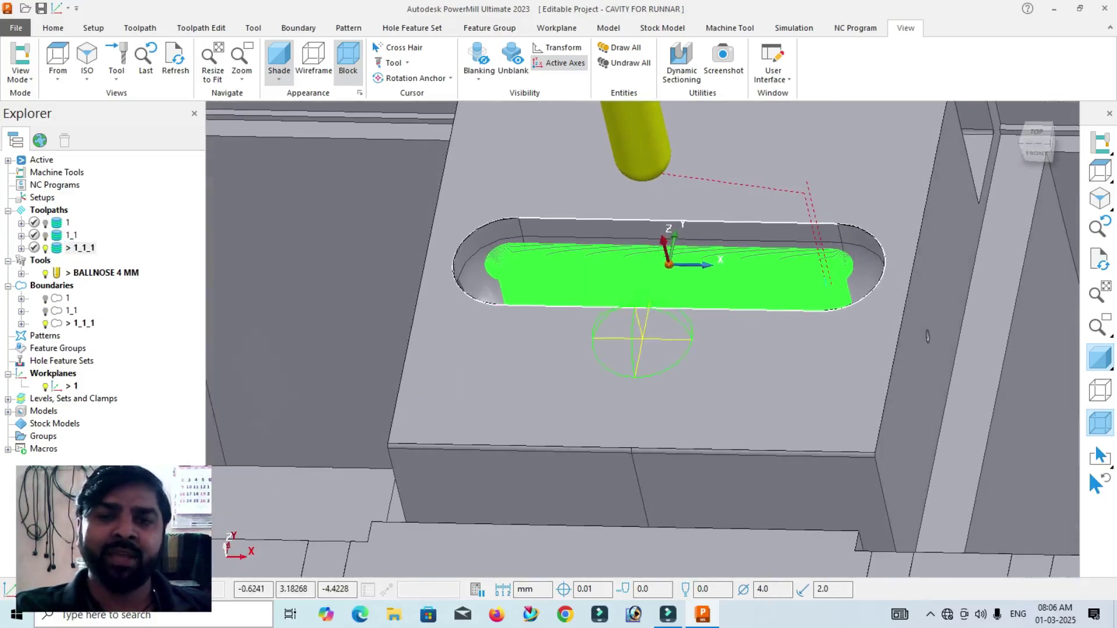
- Activate toolpath 1 and then 1_1 to compare their passes at the walls and rounded end of the runner groove
double_click(67, 223)
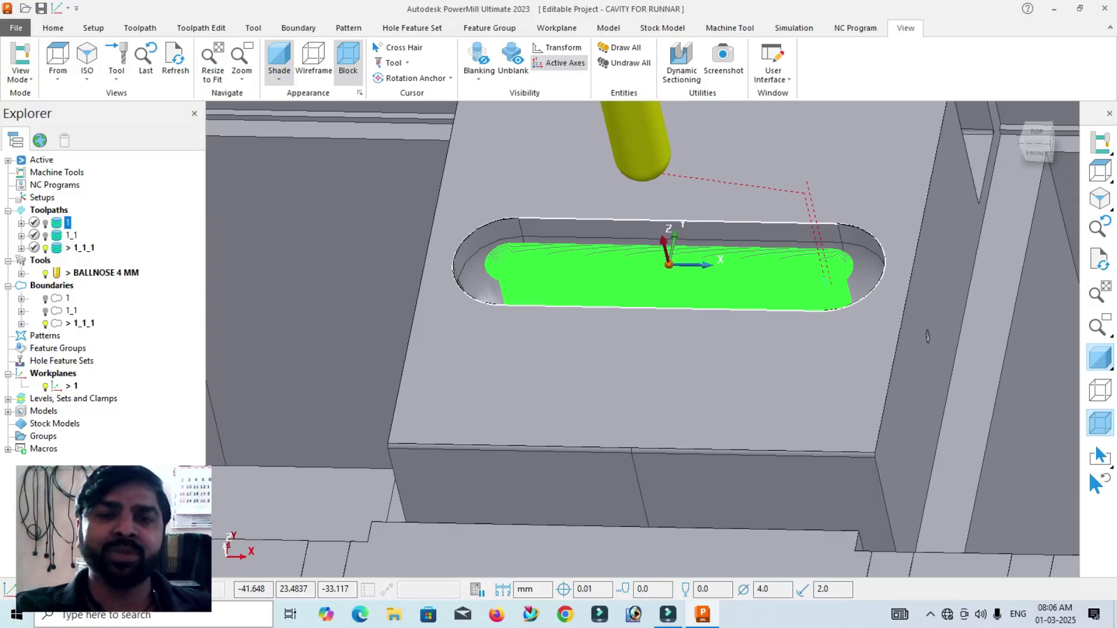
middle_click_drag(616, 283, 618, 259)
scroll(302, 349, "down", 2)
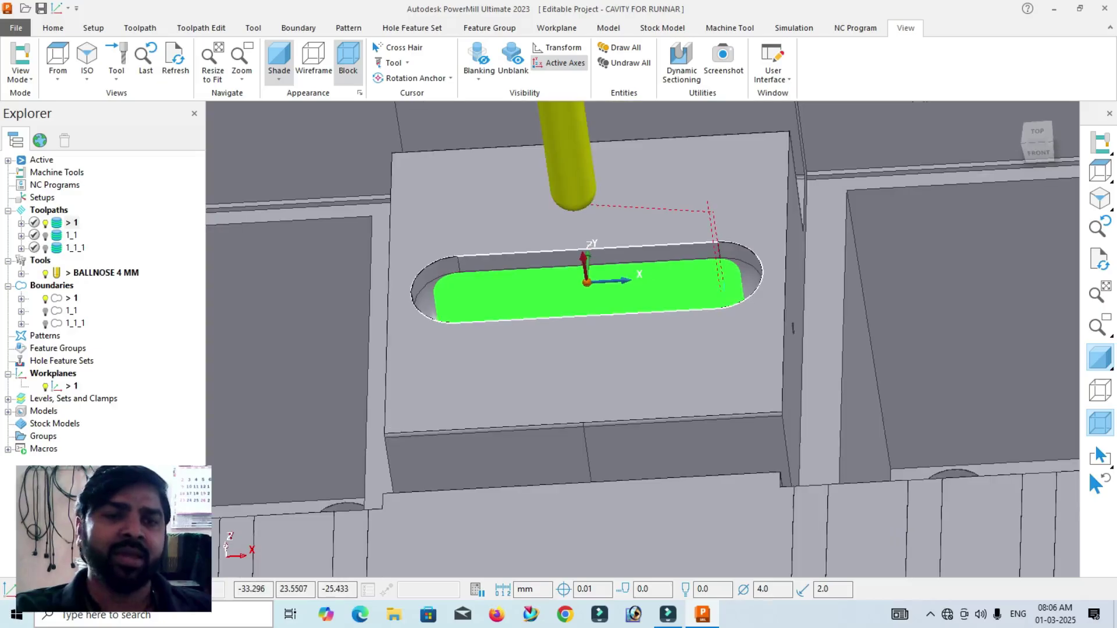
double_click(75, 235)
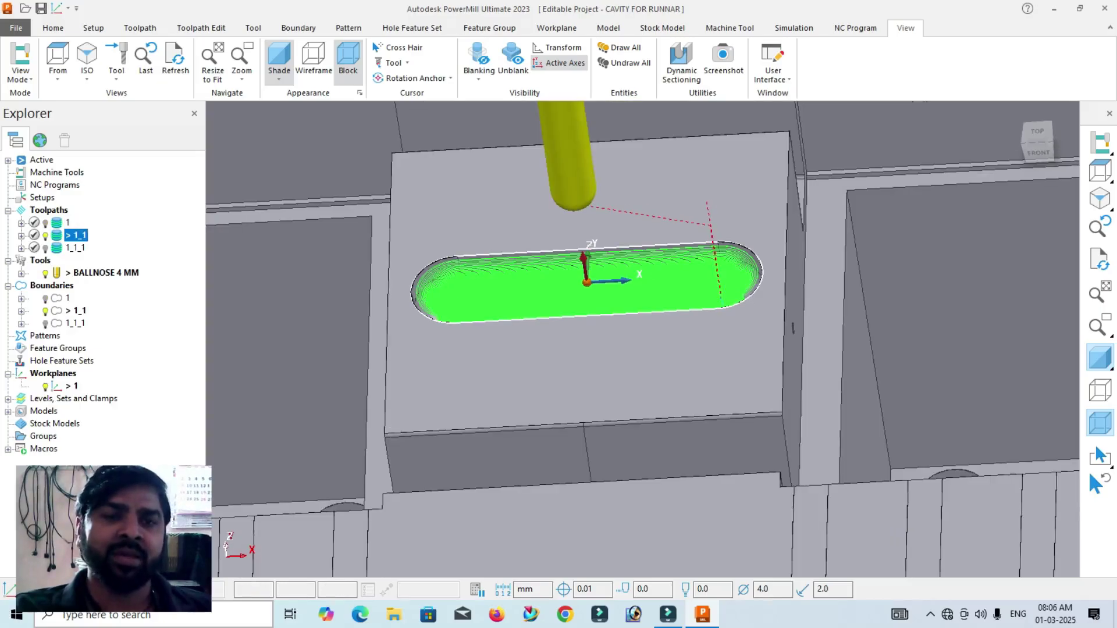
scroll(405, 318, "up", 3)
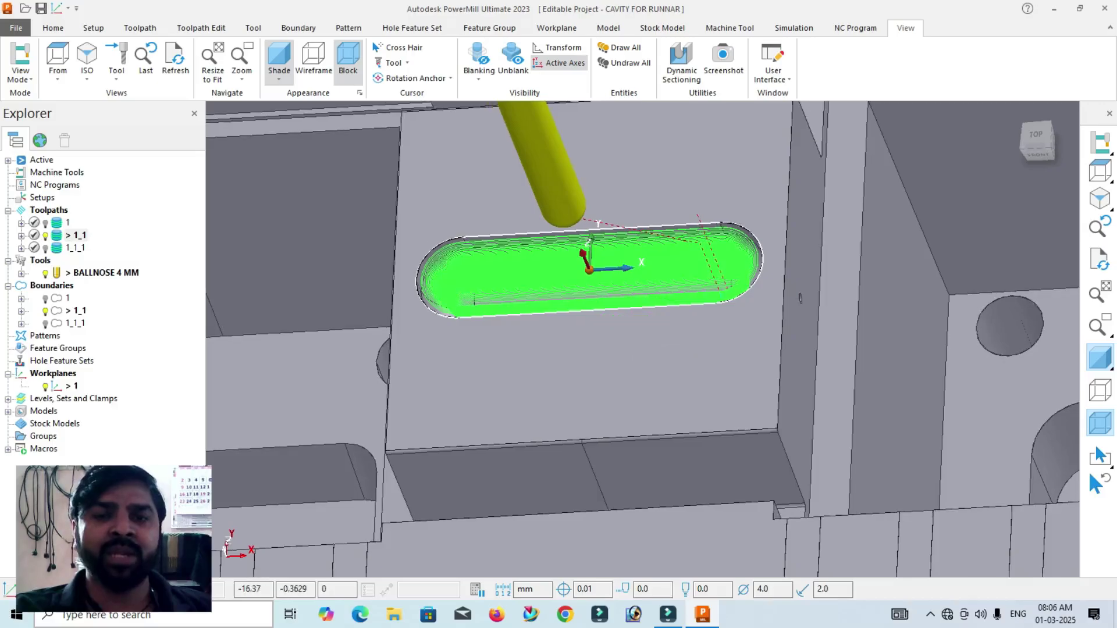
scroll(422, 285, "down", 3)
scroll(422, 282, "up", 5)
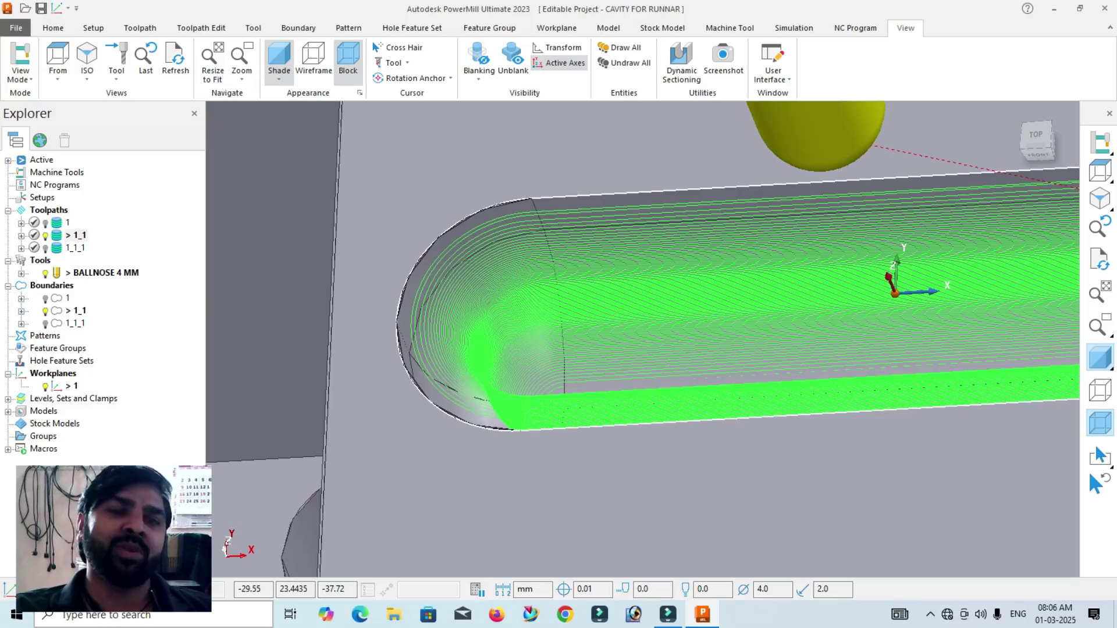
- Activate toolpath 1, unlock its Constant Z finishing settings for review, and close them without recalculating
double_click(67, 223)
scroll(343, 355, "down", 4)
middle_click_drag(698, 327, 701, 337)
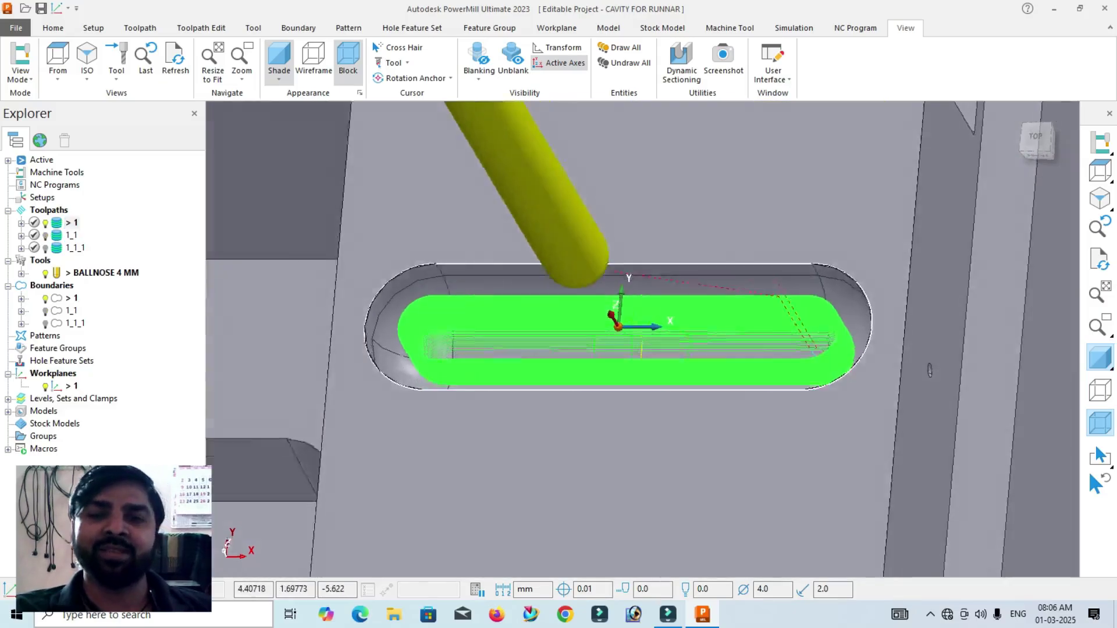
right_click(68, 223)
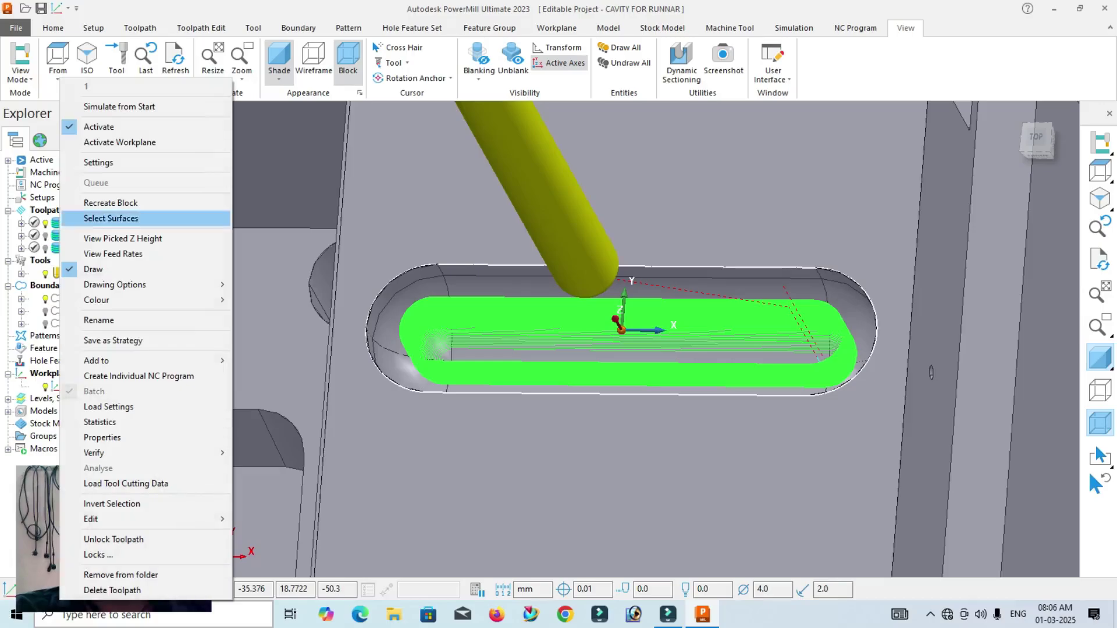
left_click(98, 163)
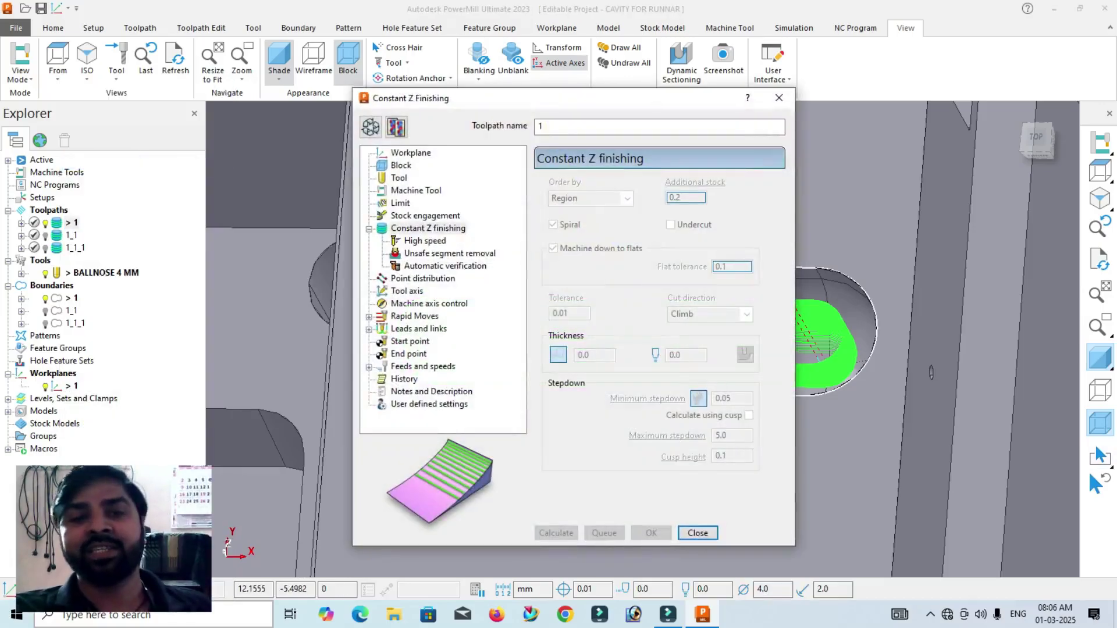
left_click(370, 127)
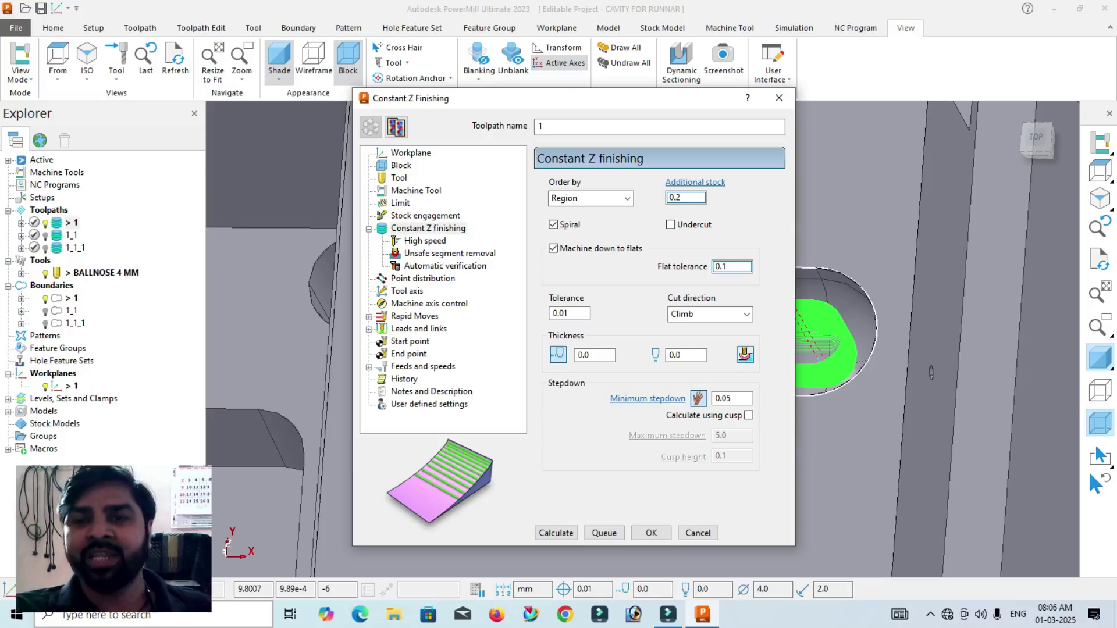
left_click(779, 99)
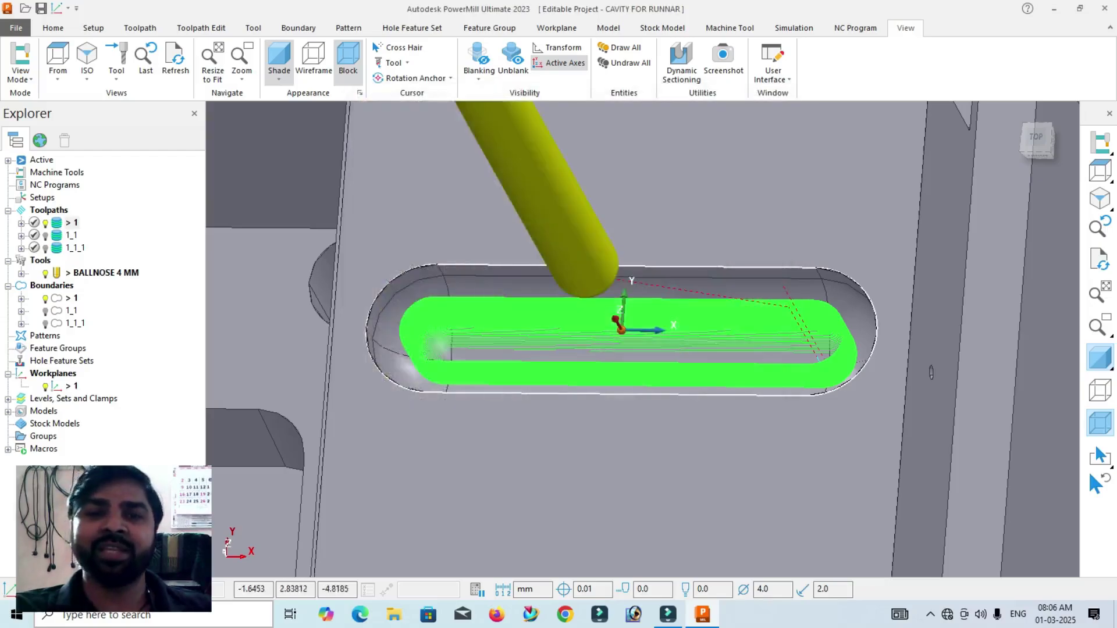
- Delete toolpaths 1_1_1 and 1_1 from the project, keeping toolpath 1
scroll(563, 321, "down", 5)
scroll(573, 313, "down", 4)
mouse_move(626, 331)
middle_mouse_down()
mouse_move(652, 337)
mouse_move(647, 325)
middle_mouse_up()
scroll(640, 288, "down", 3)
middle_click_drag(841, 290, 870, 350)
middle_click_drag(761, 303, 754, 272)
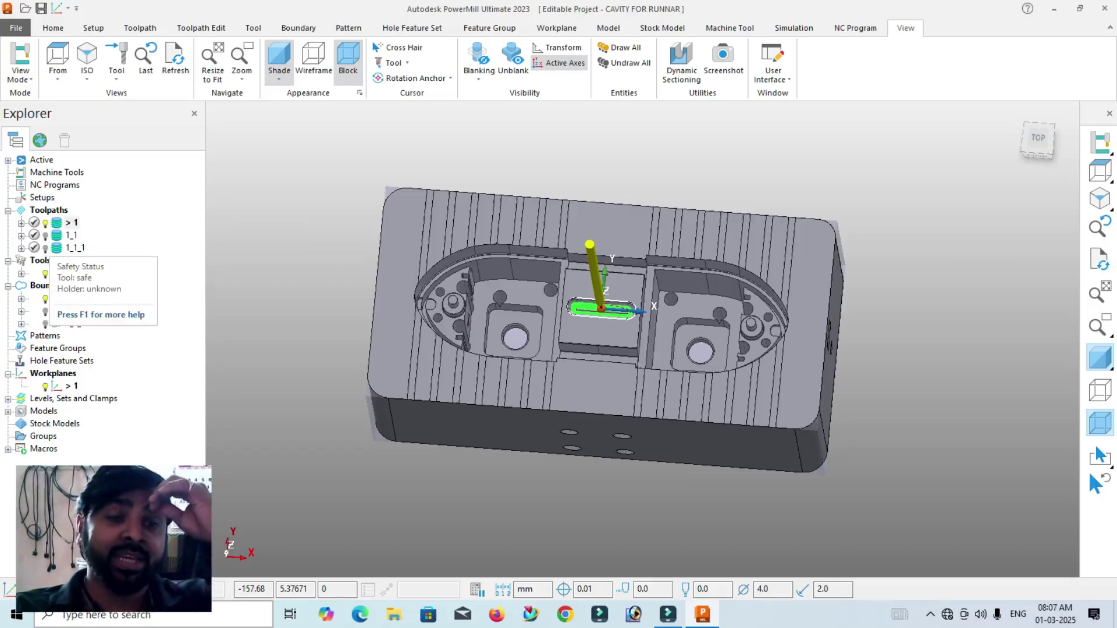
left_click(75, 248)
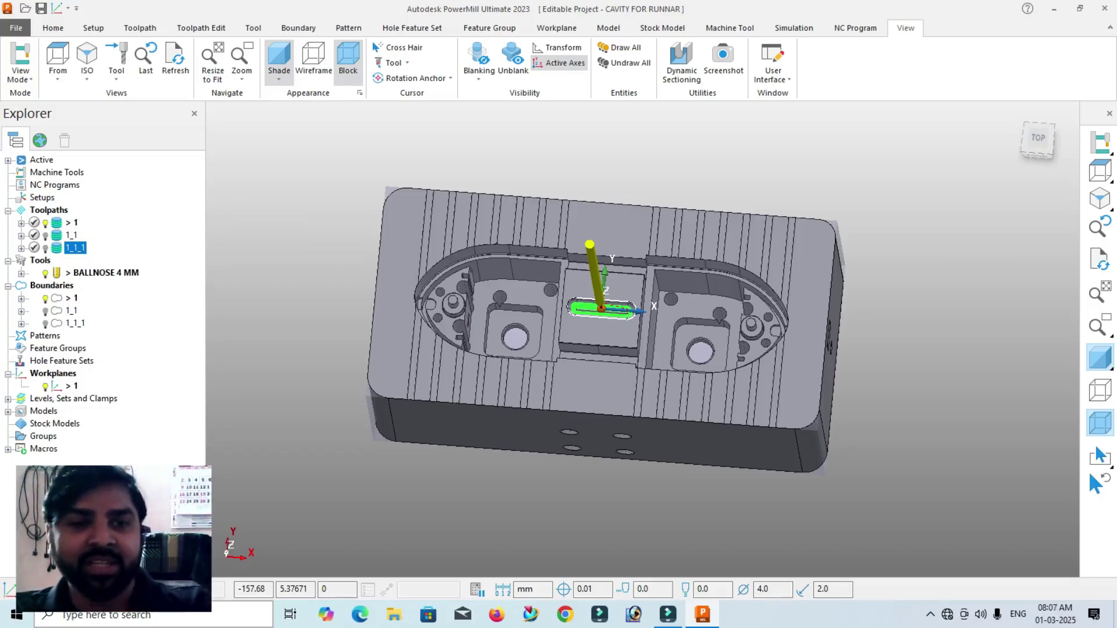
key("Delete")
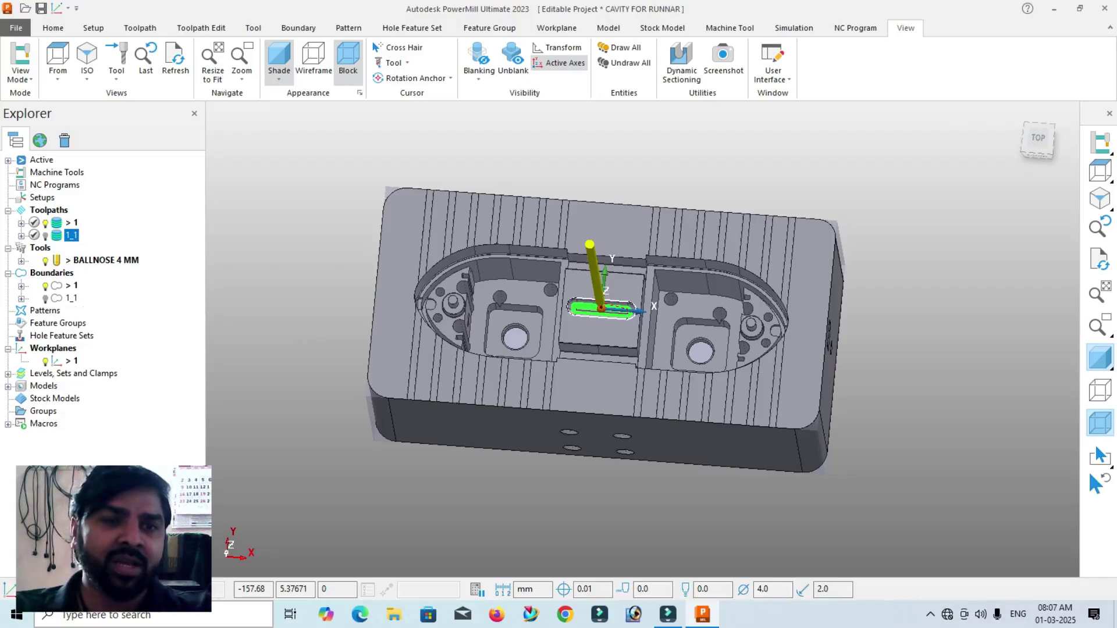
double_click(72, 236)
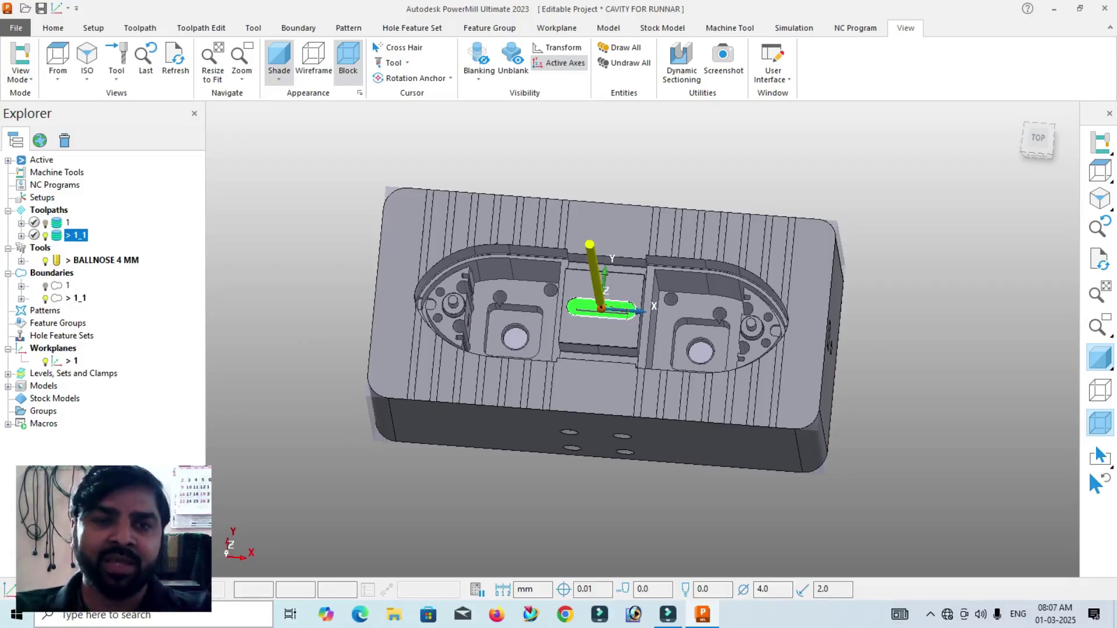
key("Delete")
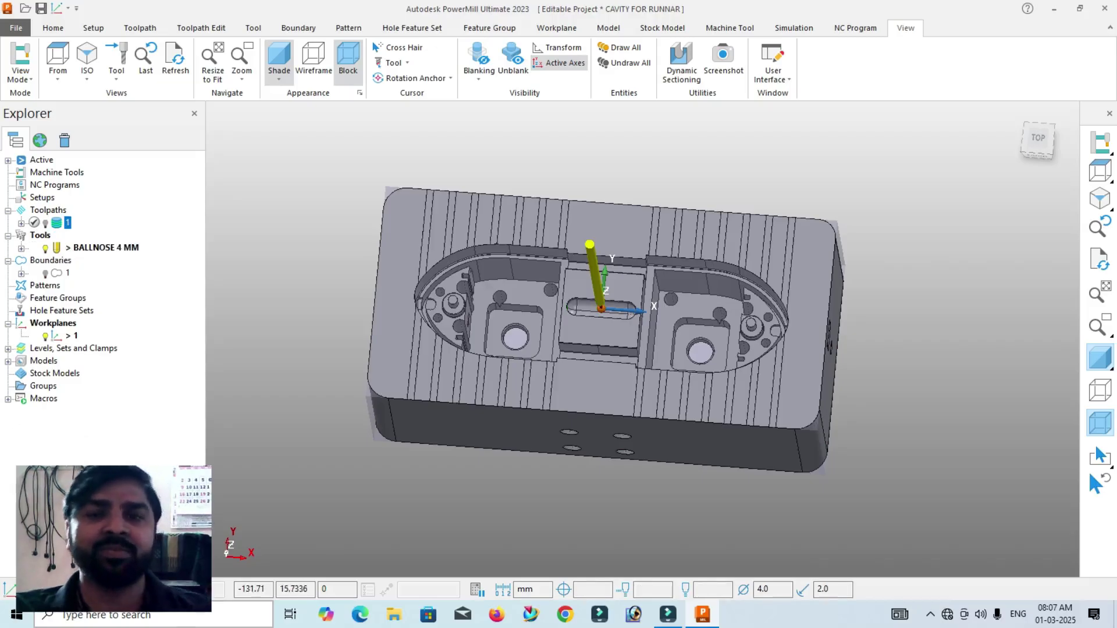
middle_click_drag(636, 349, 639, 338)
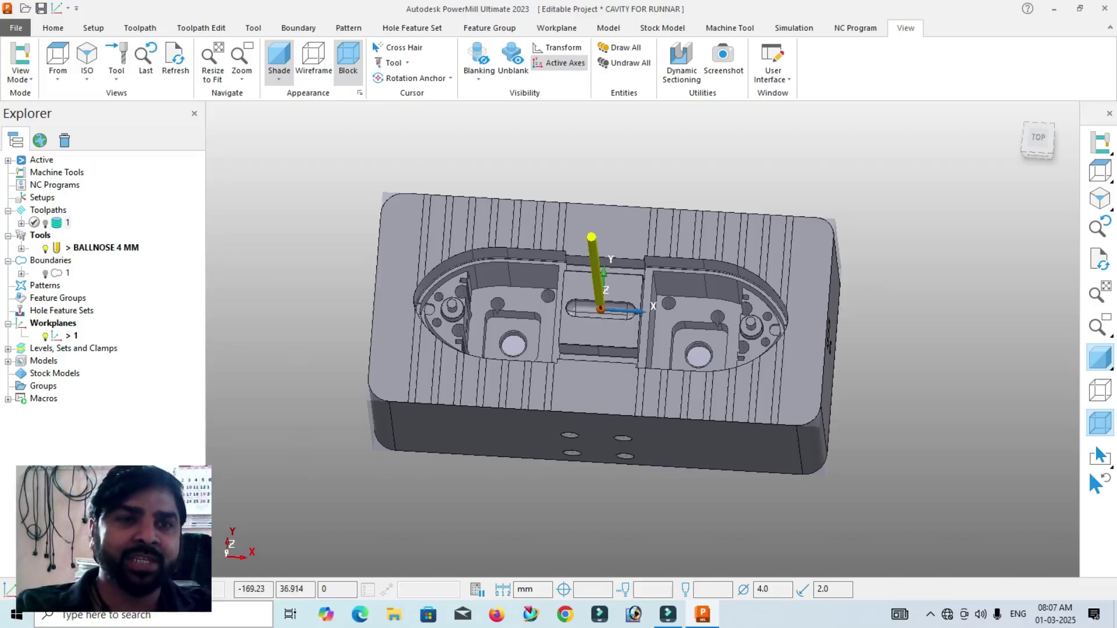
left_click(53, 28)
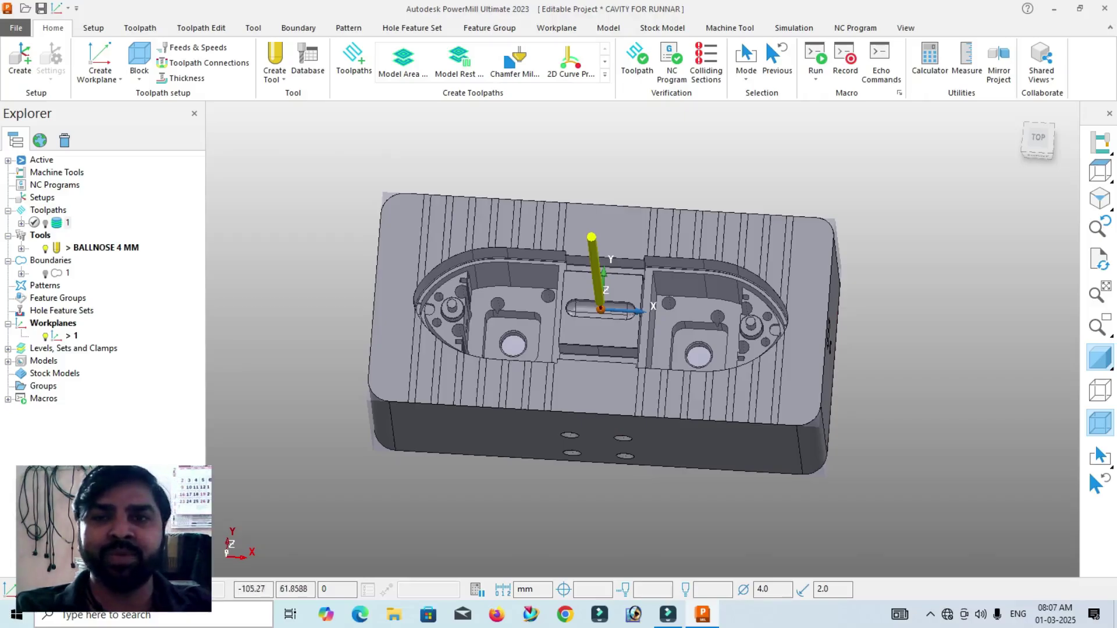
middle_click_drag(883, 267, 855, 226)
scroll(794, 215, "up", 4)
scroll(635, 218, "down", 3)
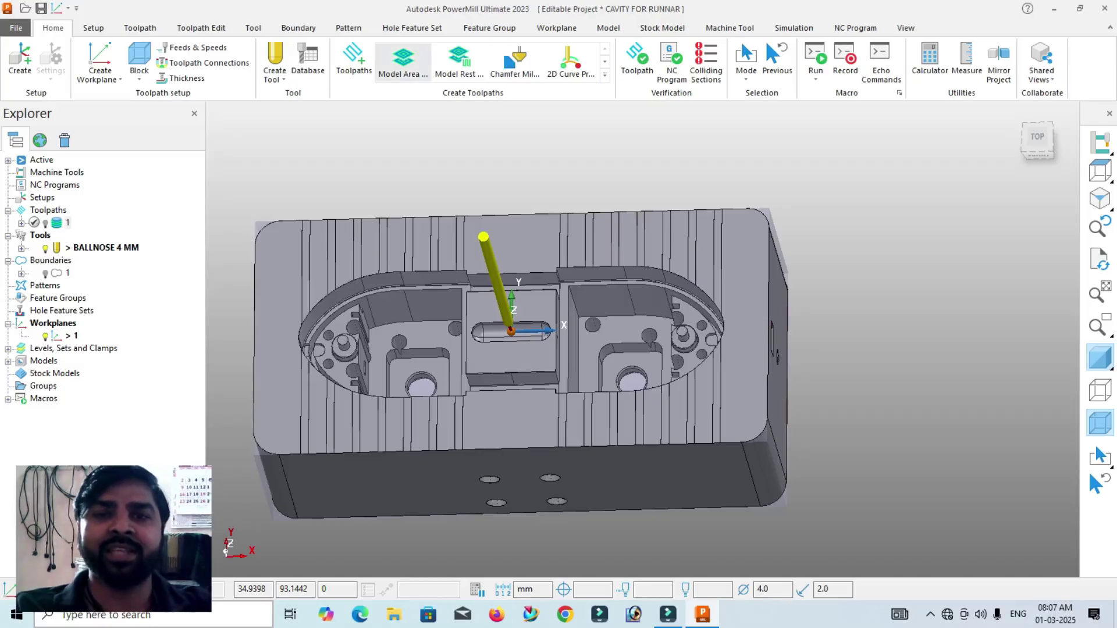
left_click(605, 75)
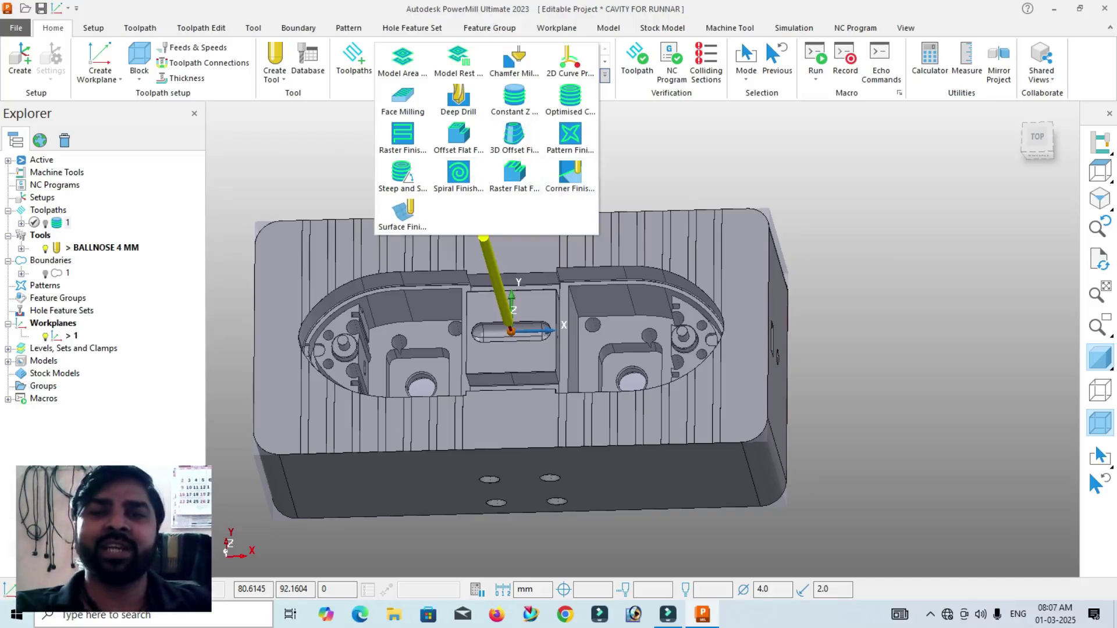
left_click(632, 183)
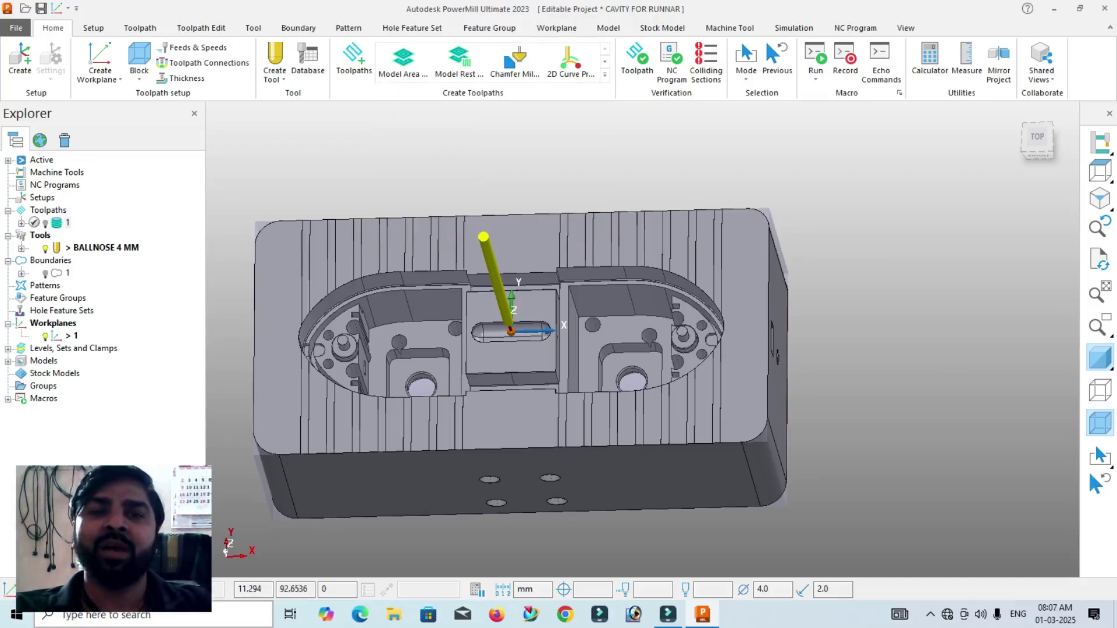
left_click(605, 75)
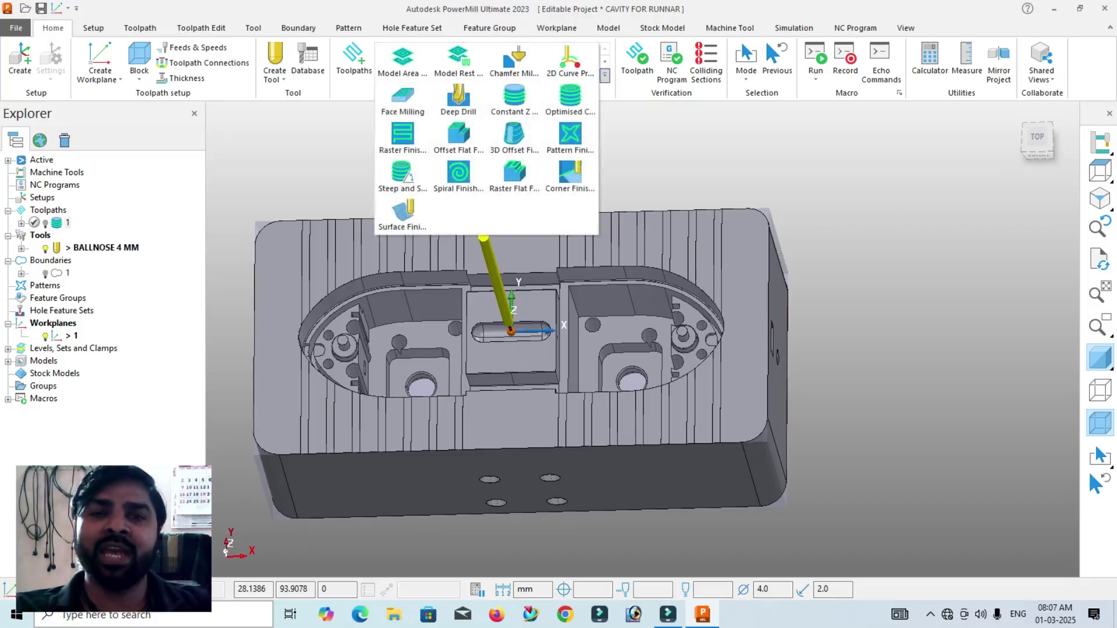
left_click(605, 75)
left_click(605, 61)
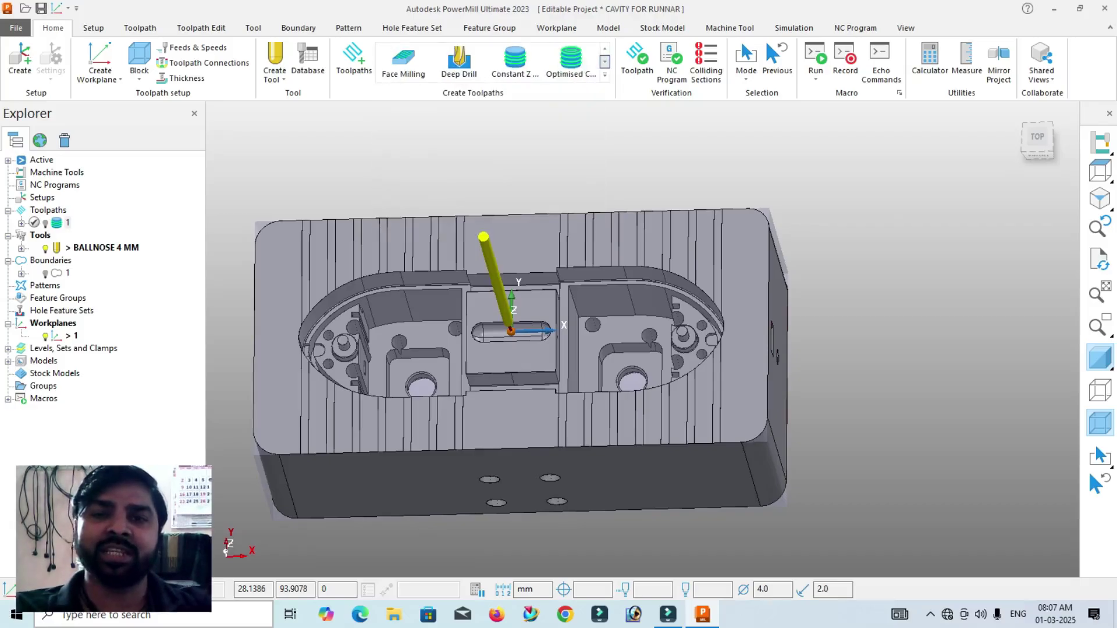
left_click(605, 49)
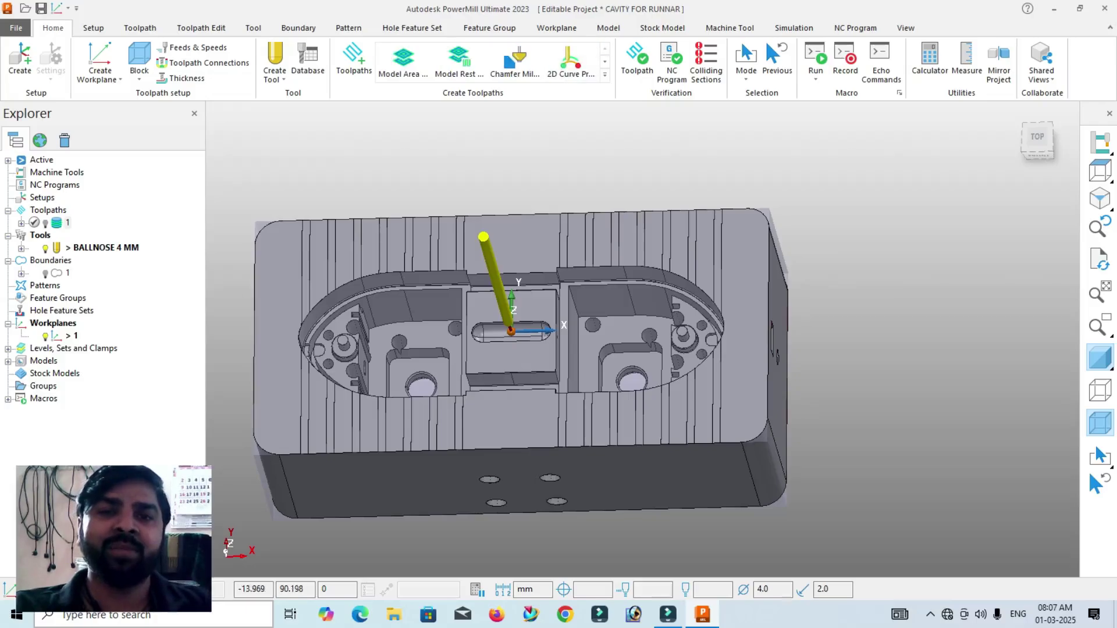
- Start a Model Area Clearance toolpath and create a new tip radiused tool for it
left_click(403, 58)
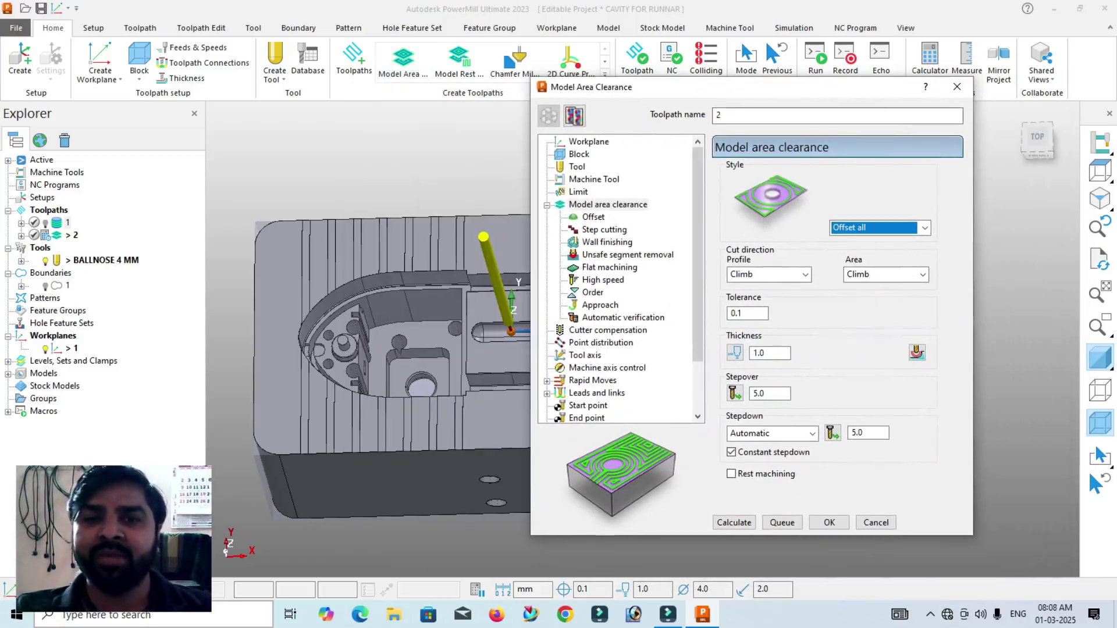
left_click(577, 167)
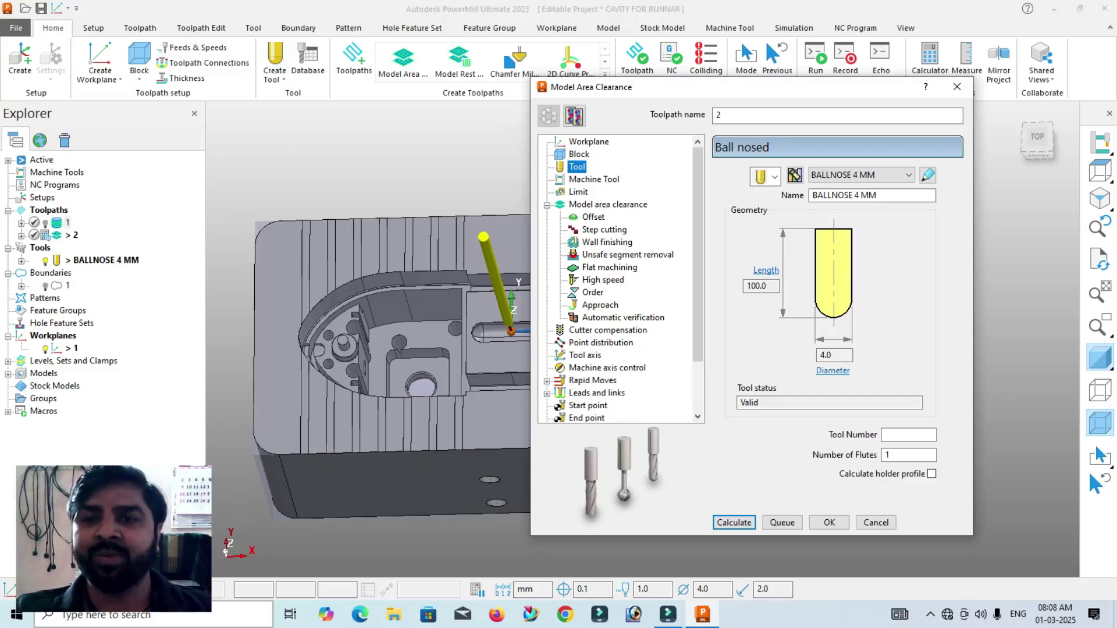
left_click(775, 175)
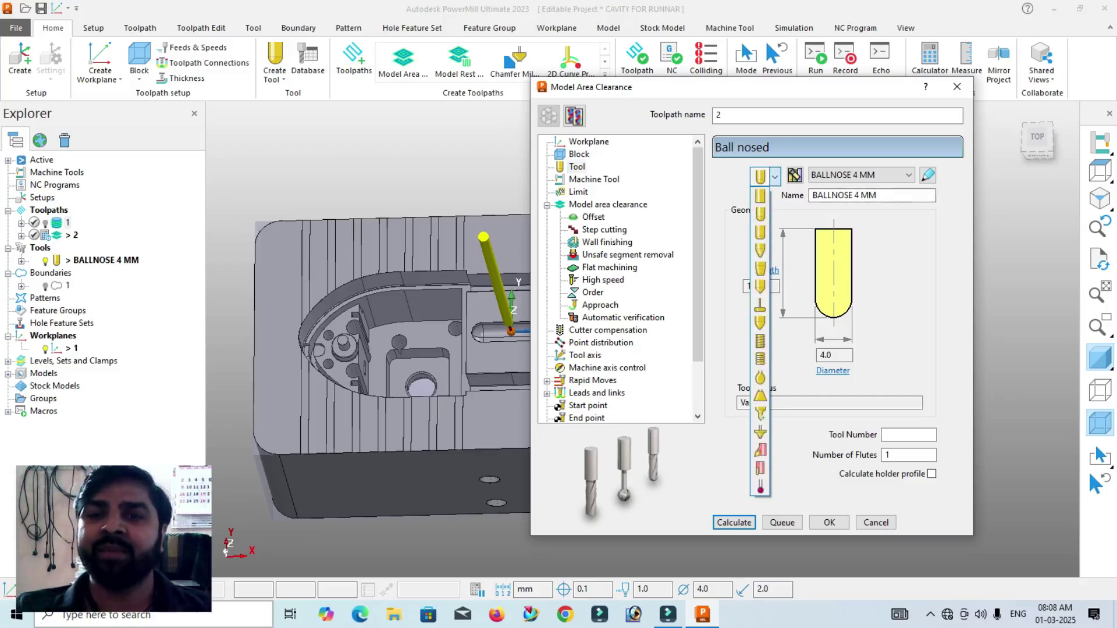
left_click(760, 233)
- Set the tip radiused tool's diameter to 25 mm and its tip radius to 0.8 mm
left_click_drag(836, 354, 777, 385)
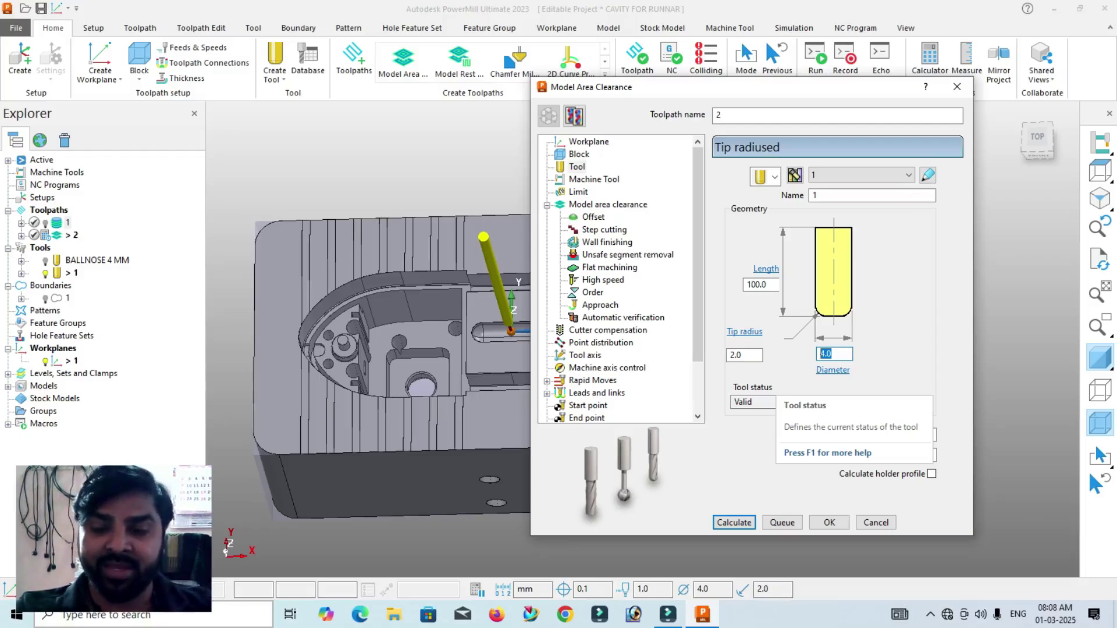
type("25")
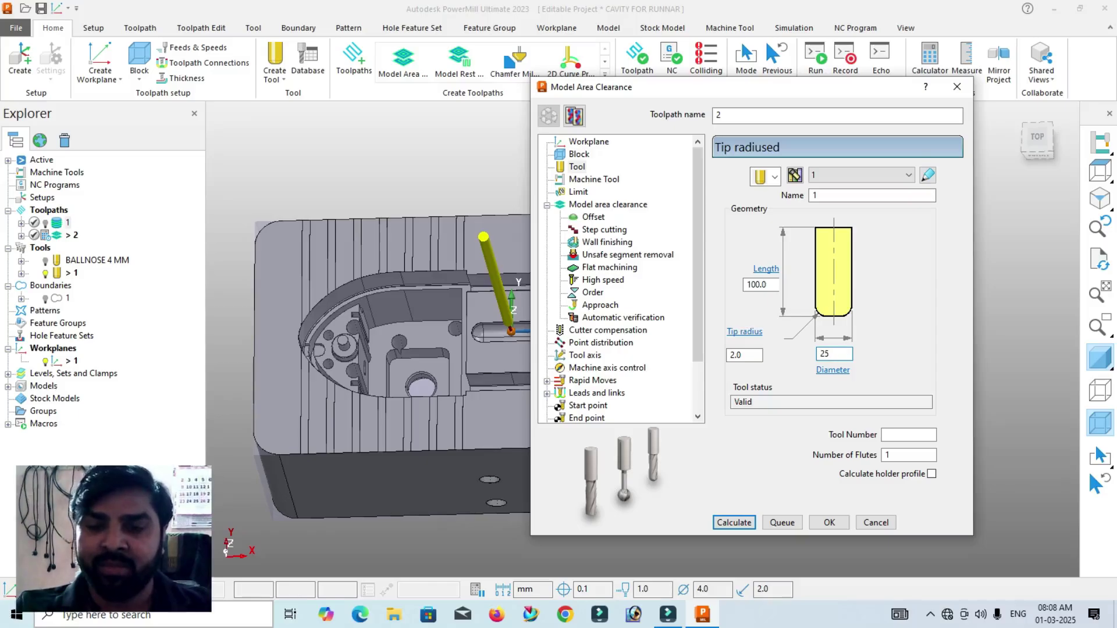
key("Return")
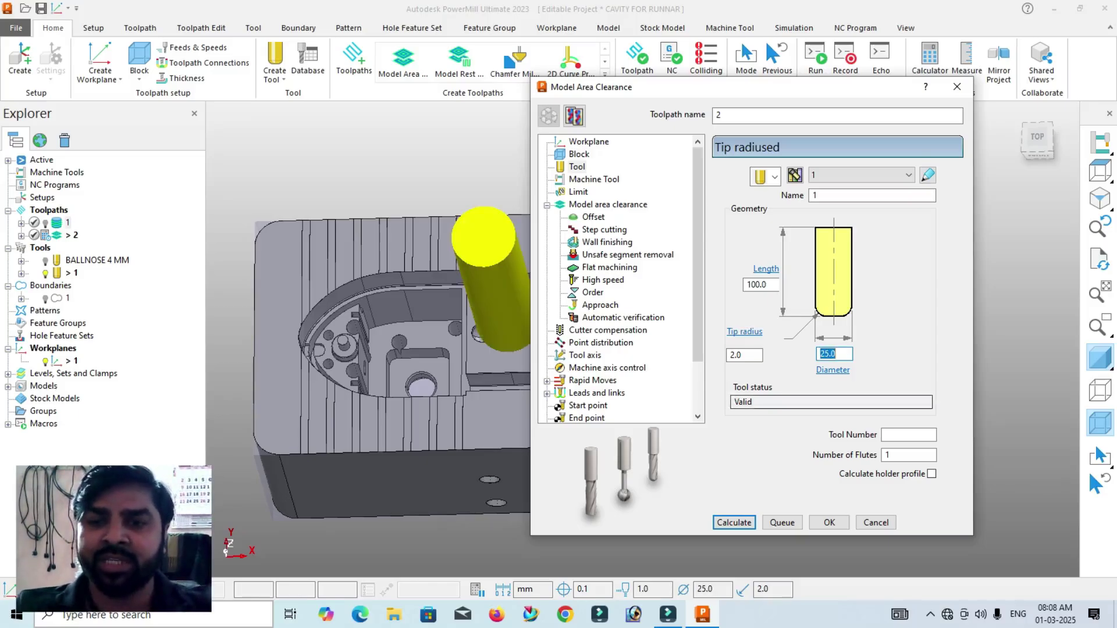
double_click(738, 356)
type("0.8")
key("Return")
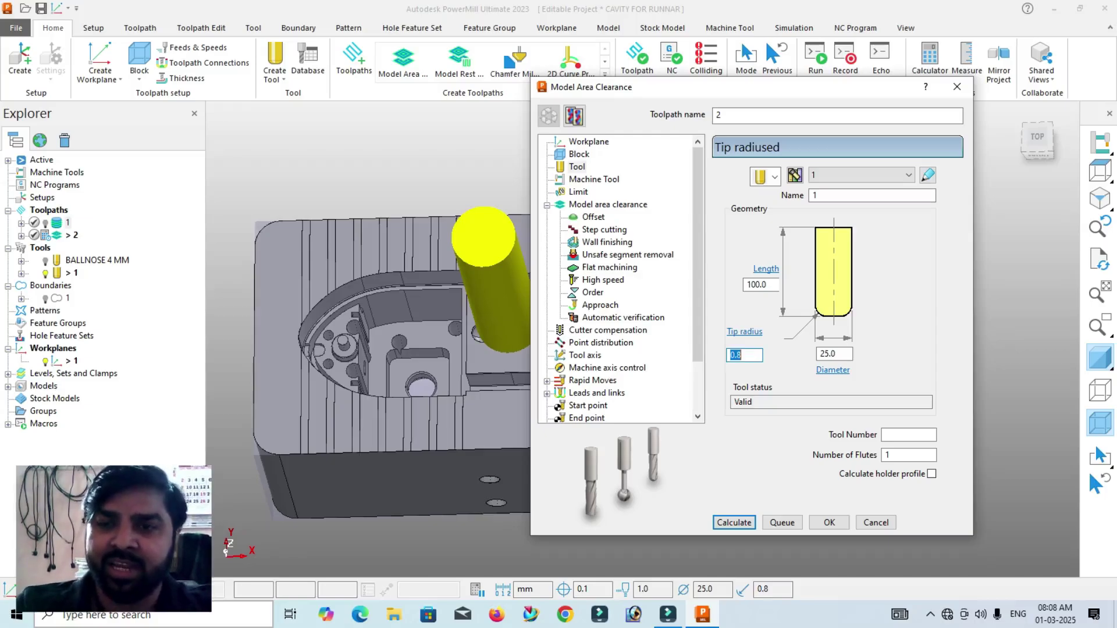
- Name the new tip radiused tool 25 R 0.8 MM
double_click(819, 197)
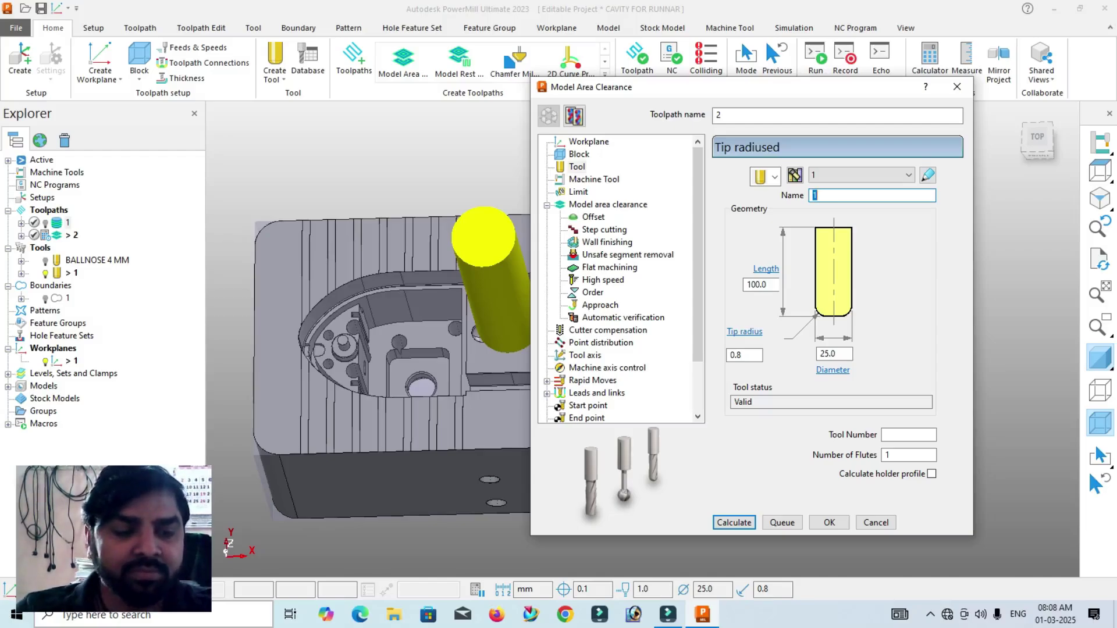
type("25")
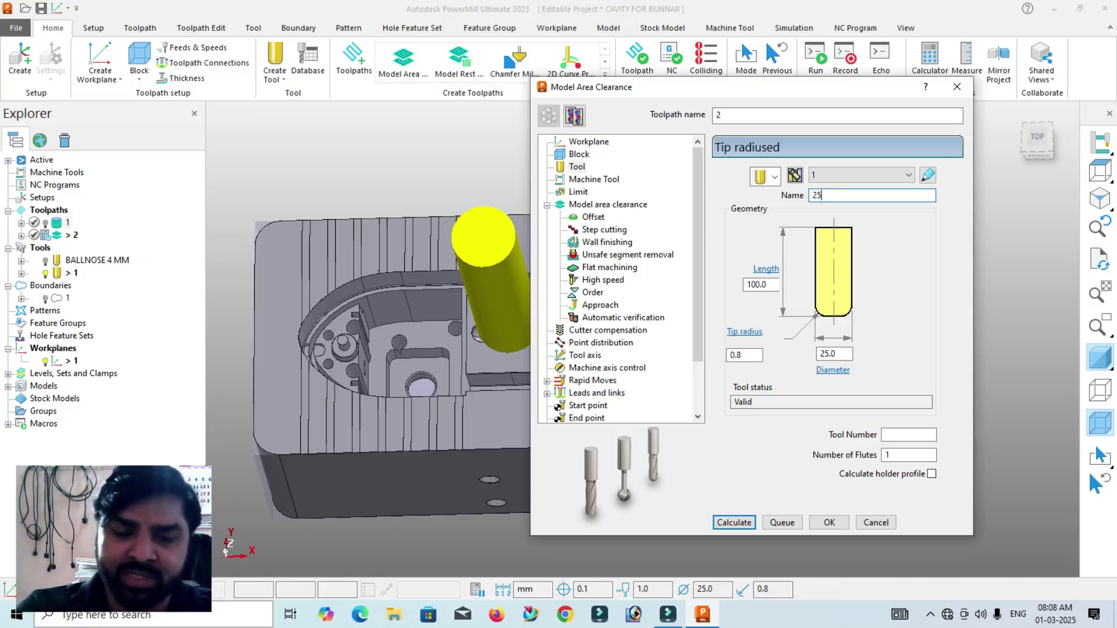
type(" R")
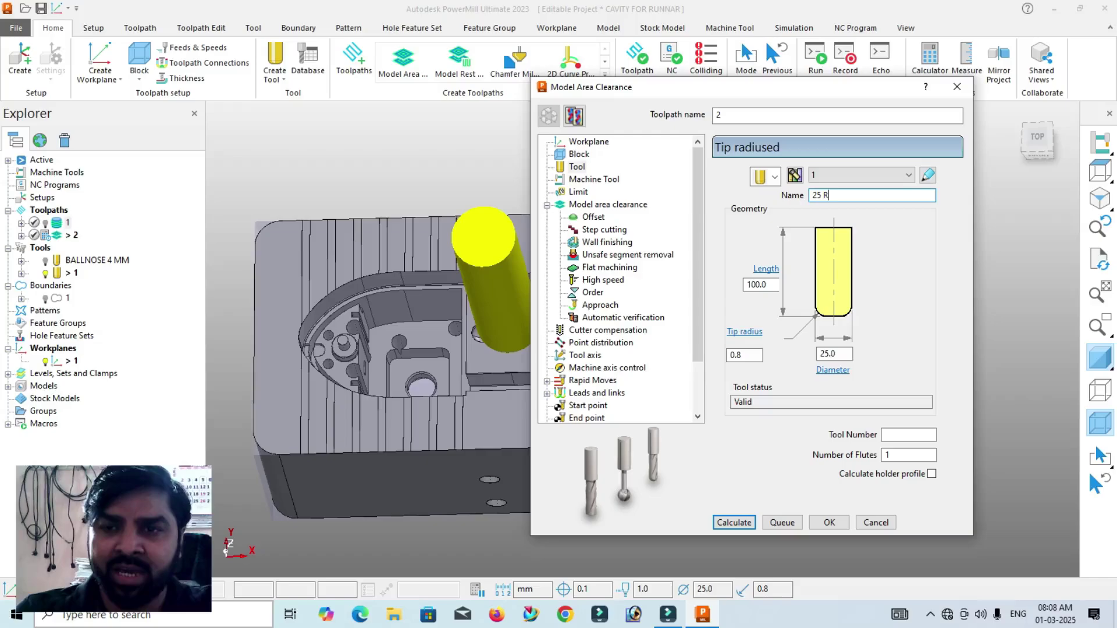
type(" 0.8 MM")
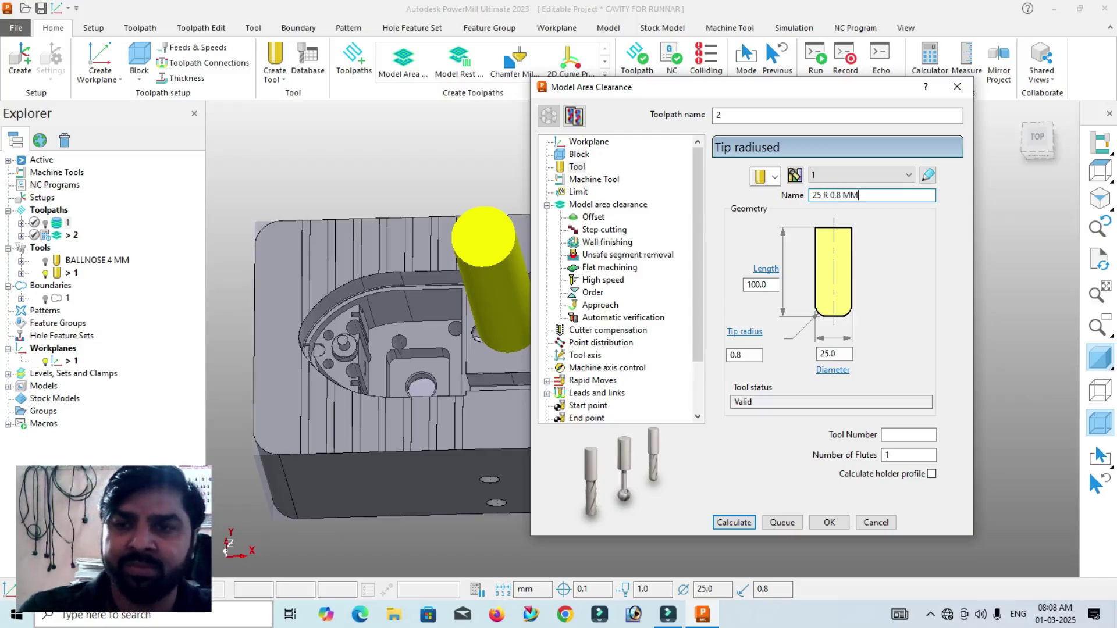
key("Return")
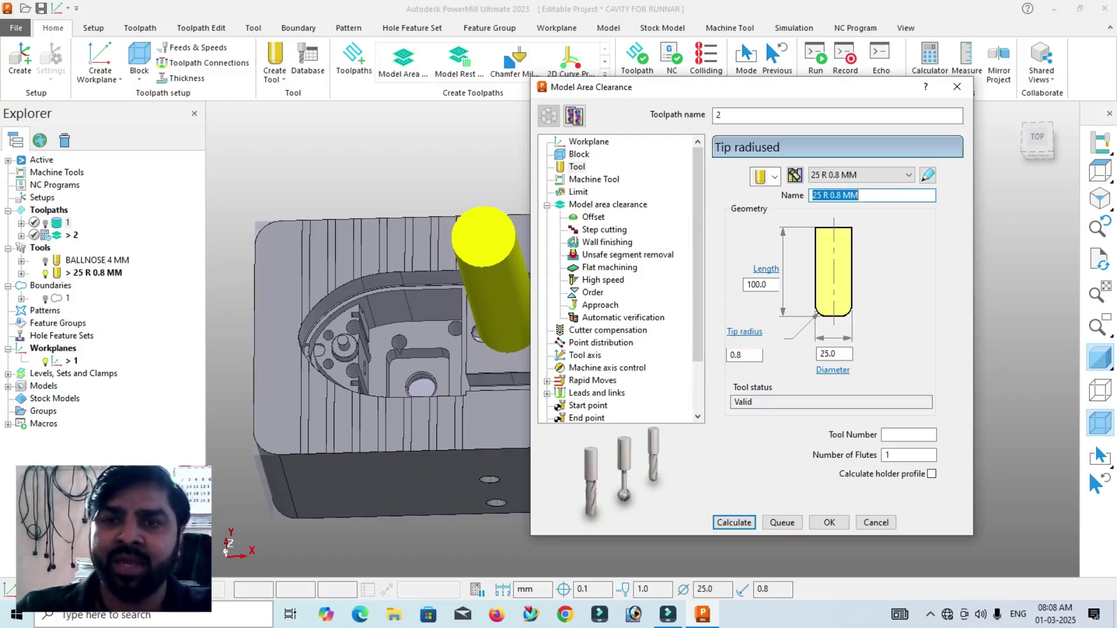
- Rename the area clearance toolpath as 1_ROUGH
double_click(721, 115)
type("1")
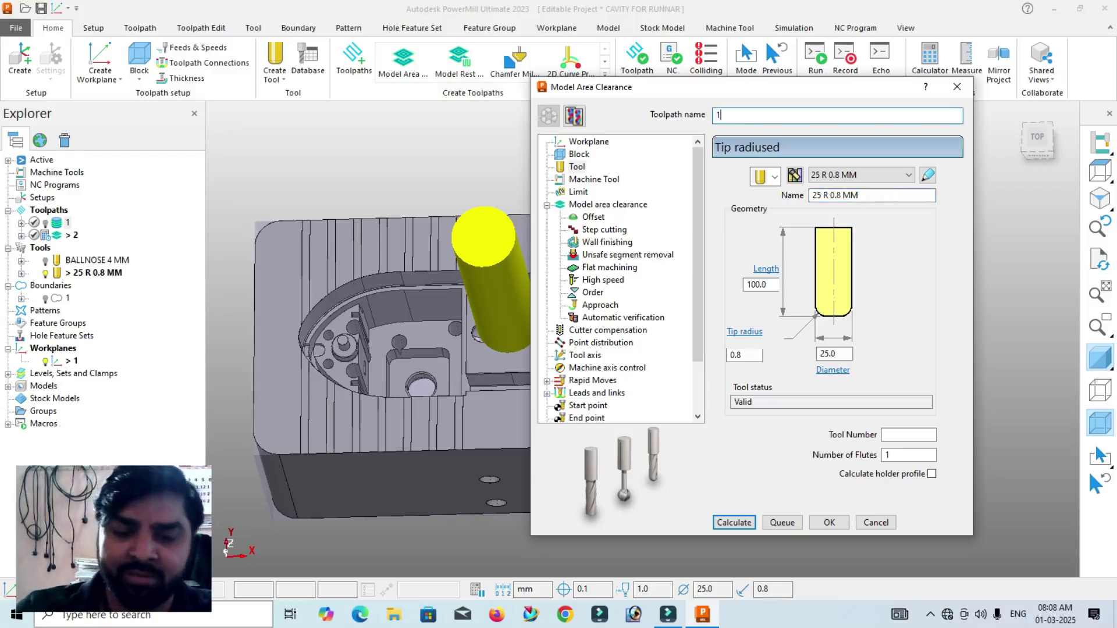
type("_ROUGH")
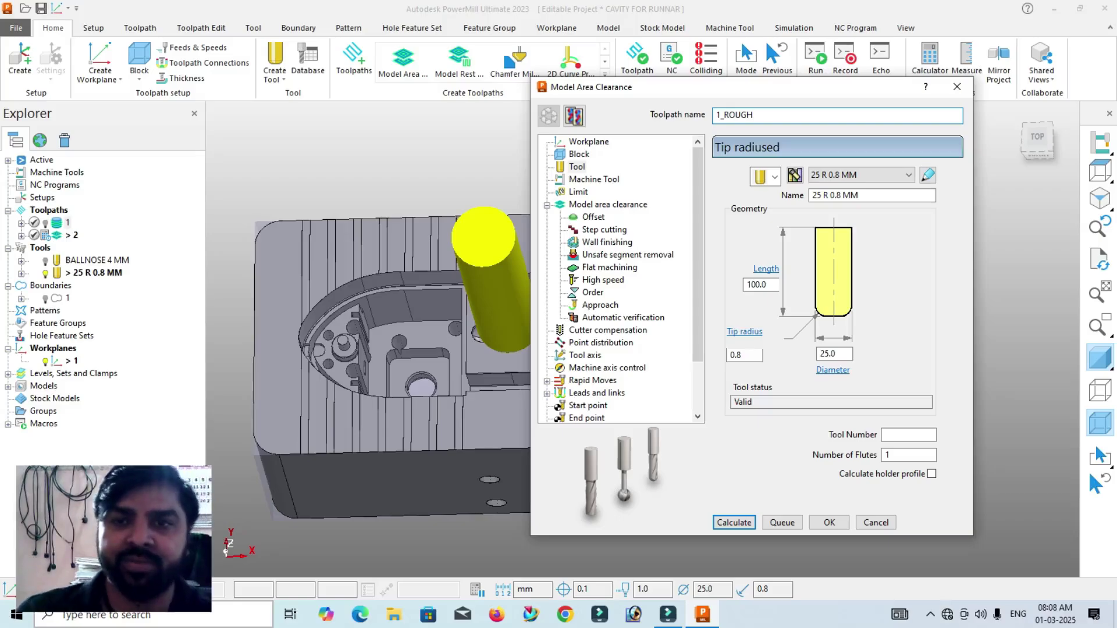
key("Return")
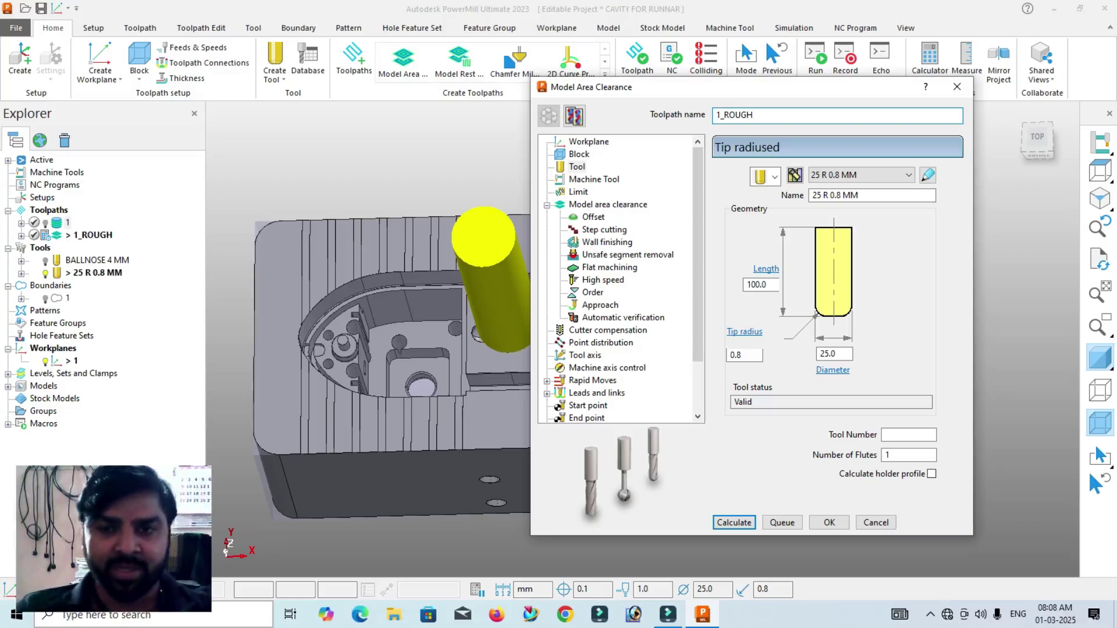
- Check the toolpath's workplane and calculate its box block from the model limits in the active workplane
left_click_drag(766, 89, 527, 50)
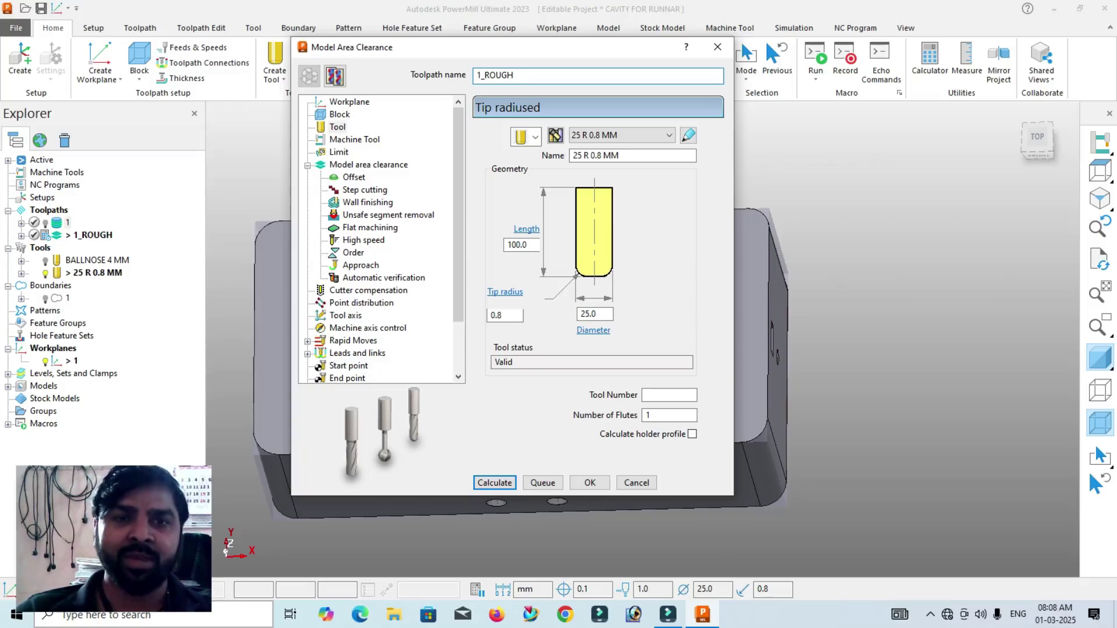
left_click(349, 102)
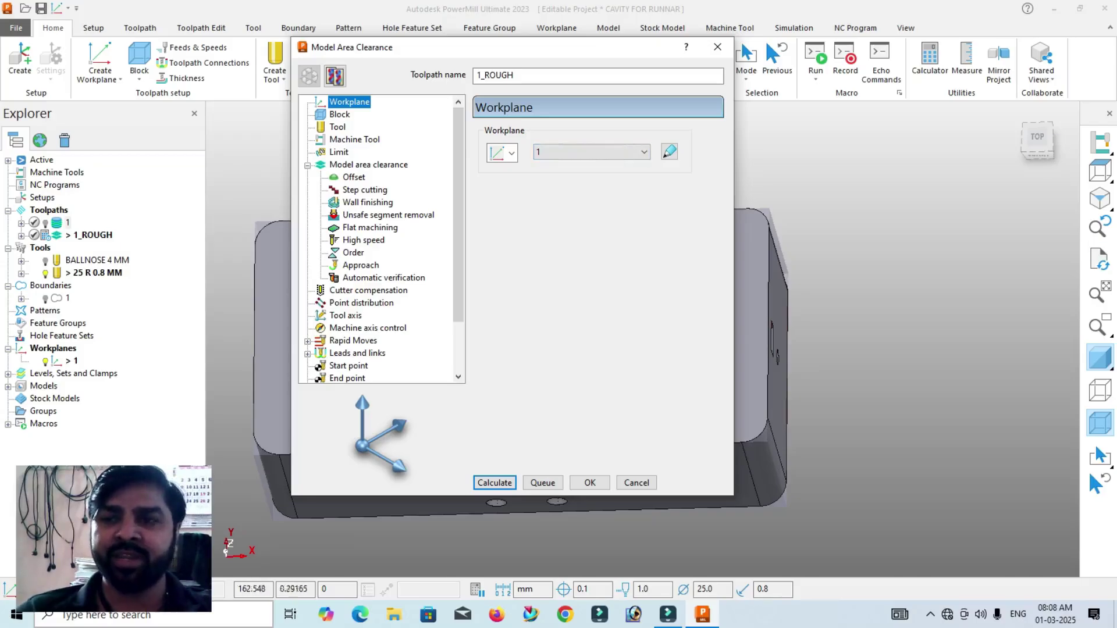
left_click(340, 115)
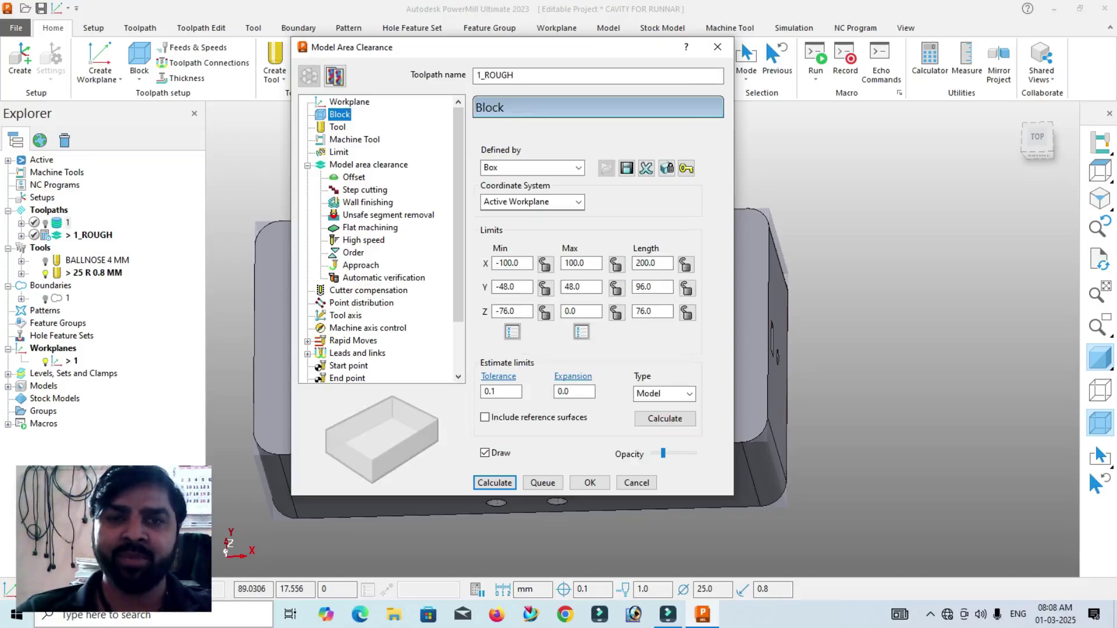
left_click(665, 419)
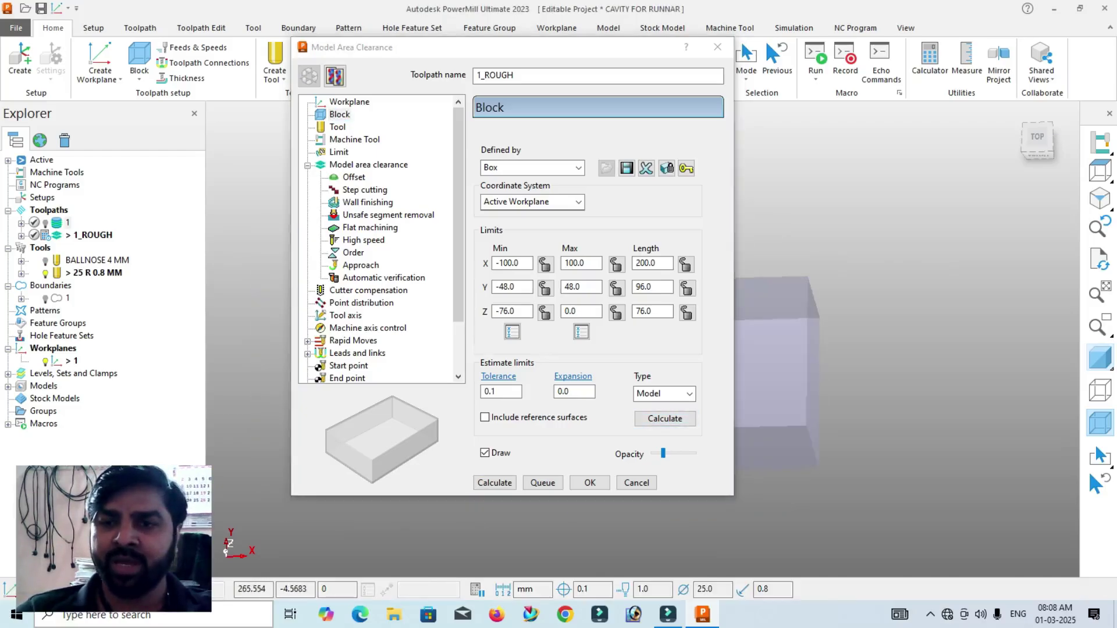
left_click_drag(500, 50, 301, 73)
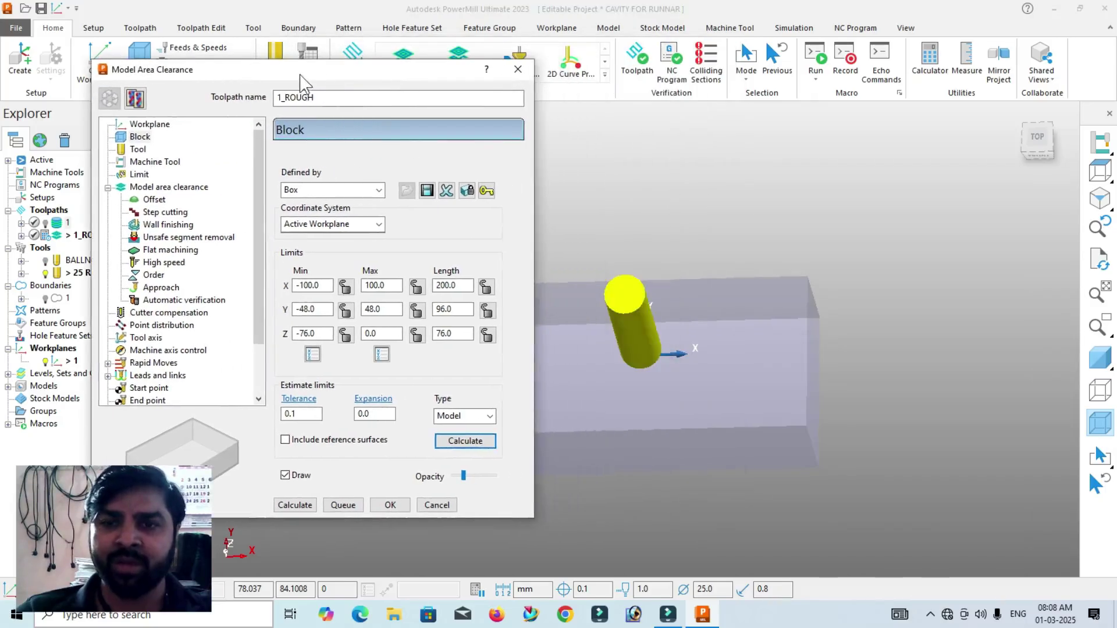
- Toggle the shaded, wireframe and block displays so that the cavity model is shown shaded without the block
scroll(989, 369, "down", 4)
mouse_move(990, 372)
middle_mouse_down()
mouse_move(984, 337)
mouse_move(997, 402)
mouse_move(969, 406)
middle_mouse_up()
scroll(954, 431, "up", 5)
scroll(954, 431, "down", 2)
left_click(1100, 358)
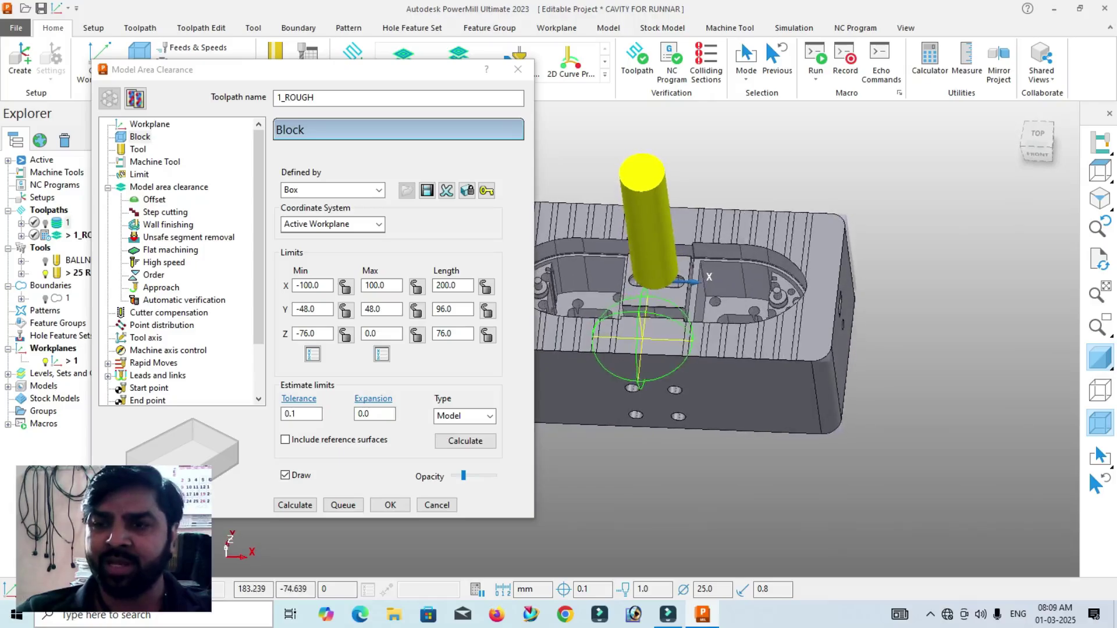
left_click(1100, 358)
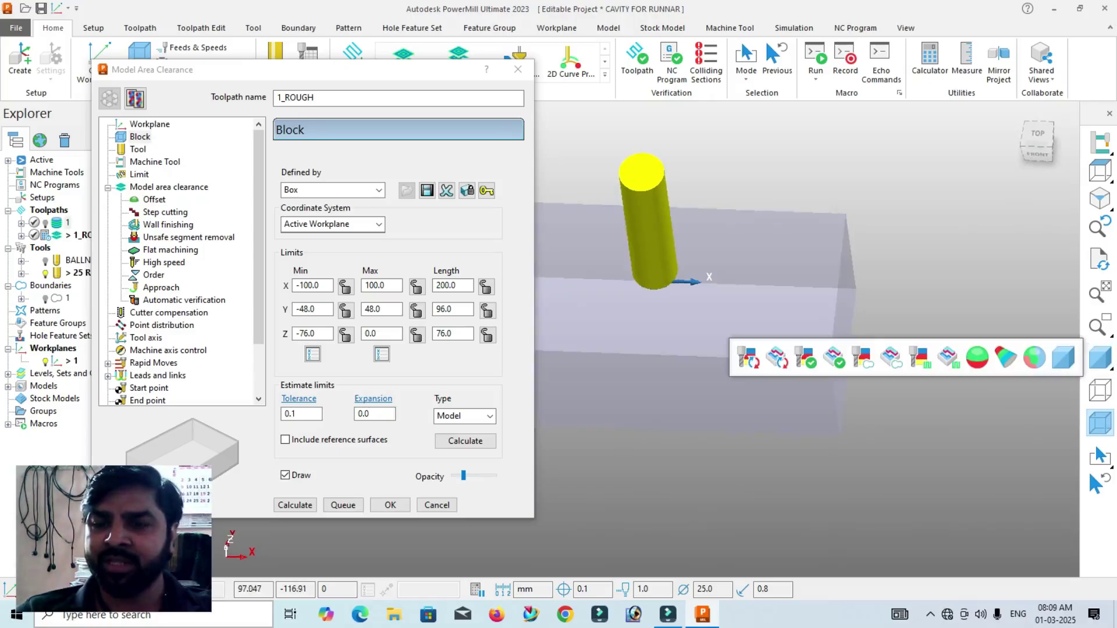
left_click(1099, 423)
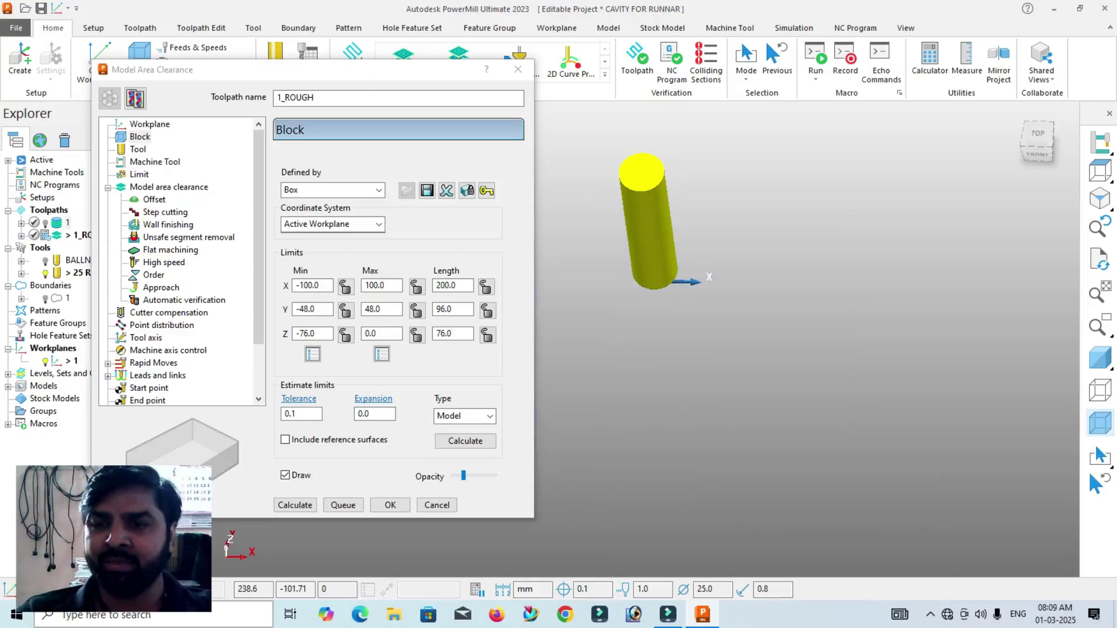
left_click(1100, 423)
left_click(1100, 391)
left_click(1099, 391)
left_click(1100, 423)
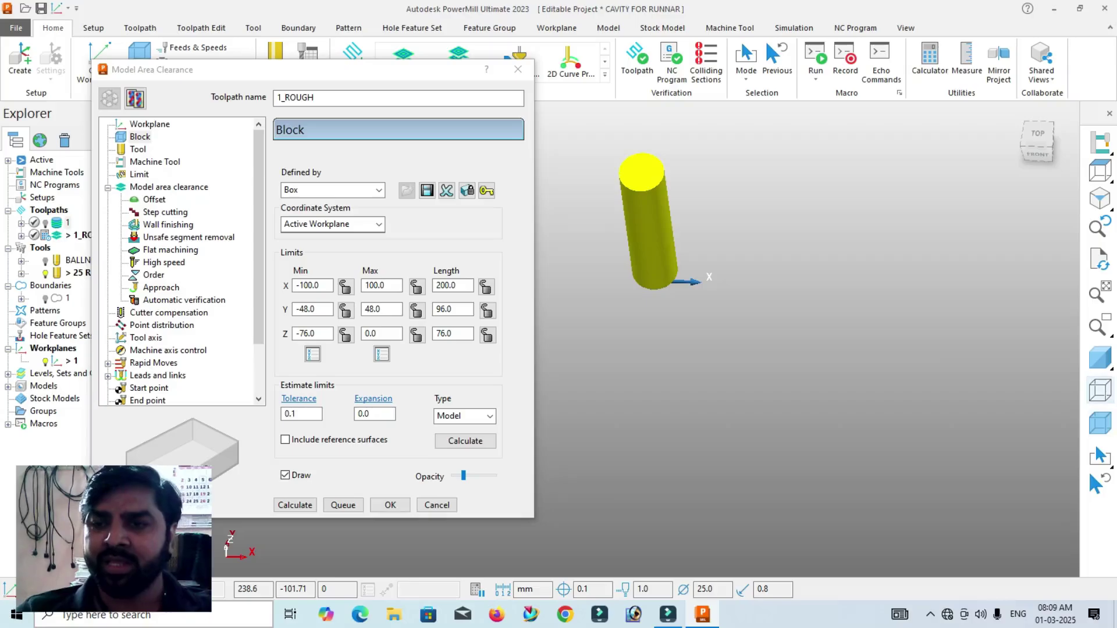
left_click(1099, 358)
middle_click_drag(850, 365, 798, 367)
scroll(748, 349, "down", 2)
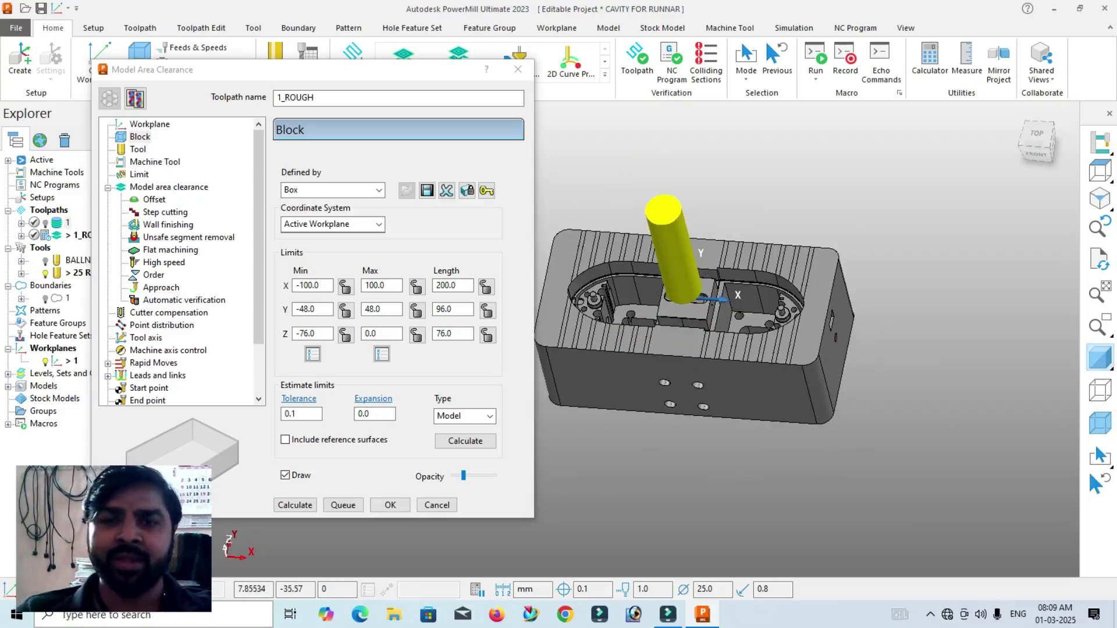
- Review the tool settings of 1_ROUGH, and open its limit settings to examine them alongside the cavity model
left_click_drag(334, 74, 475, 60)
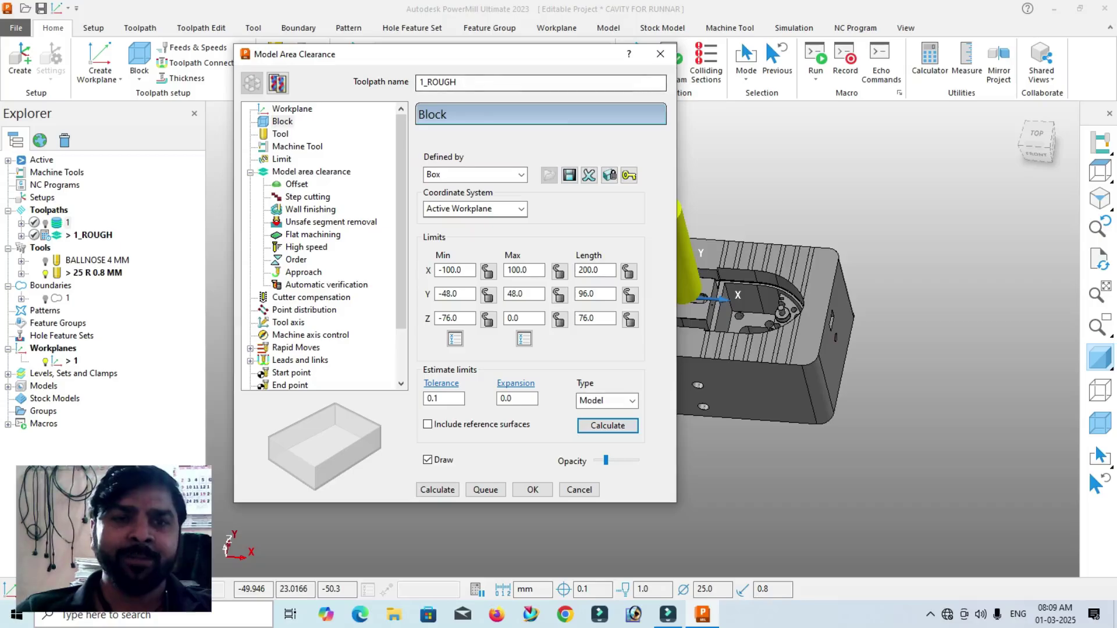
left_click(281, 135)
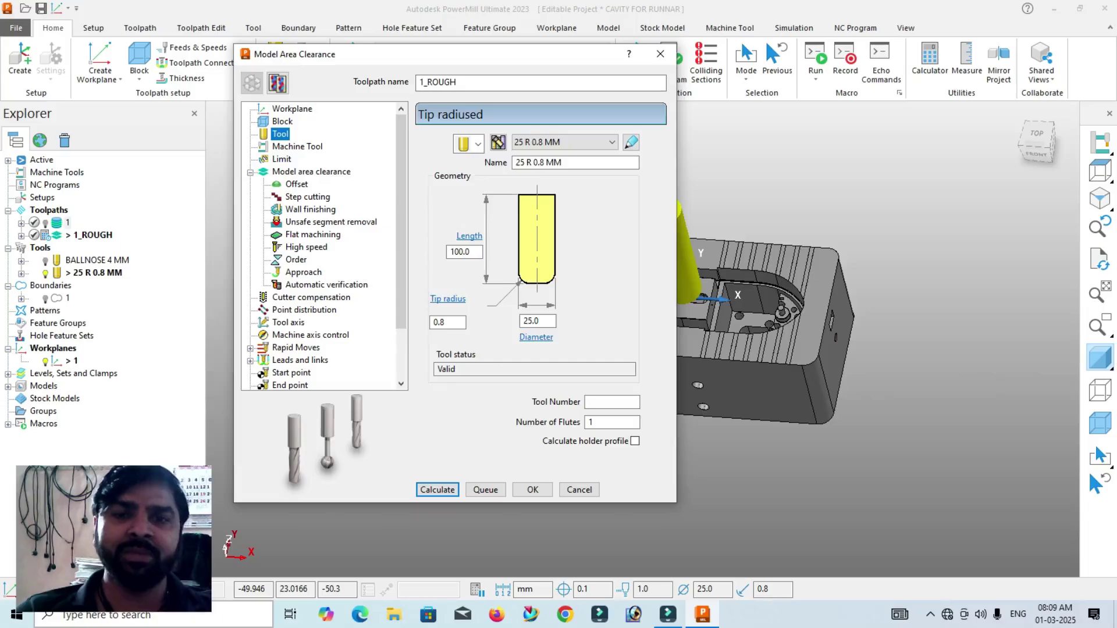
left_click(282, 160)
middle_click_drag(763, 336, 786, 312)
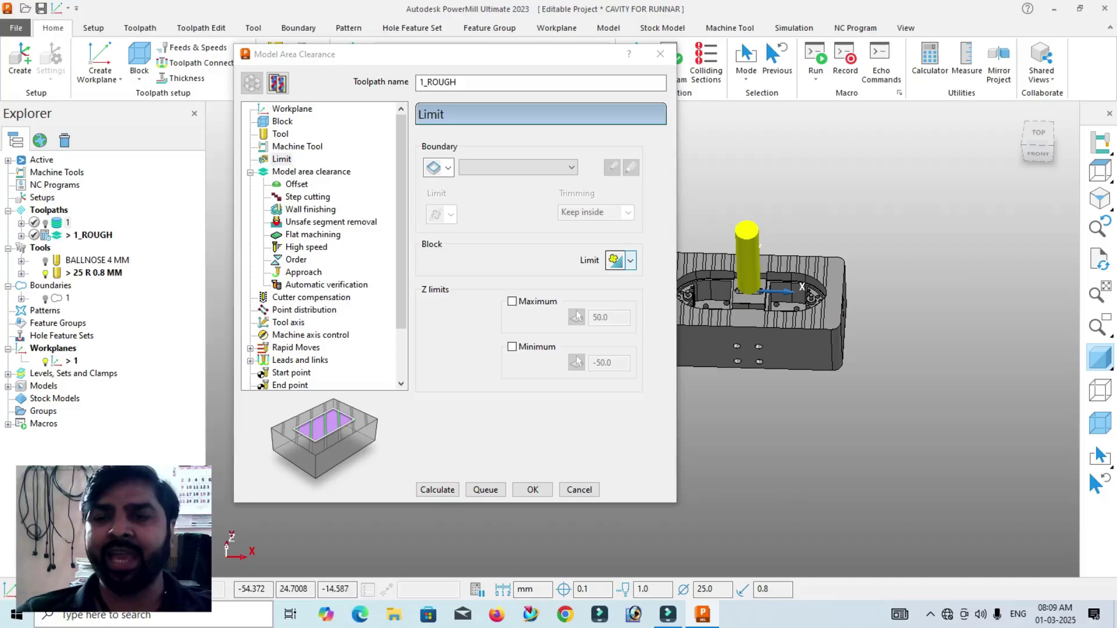
middle_click_drag(760, 247, 765, 270)
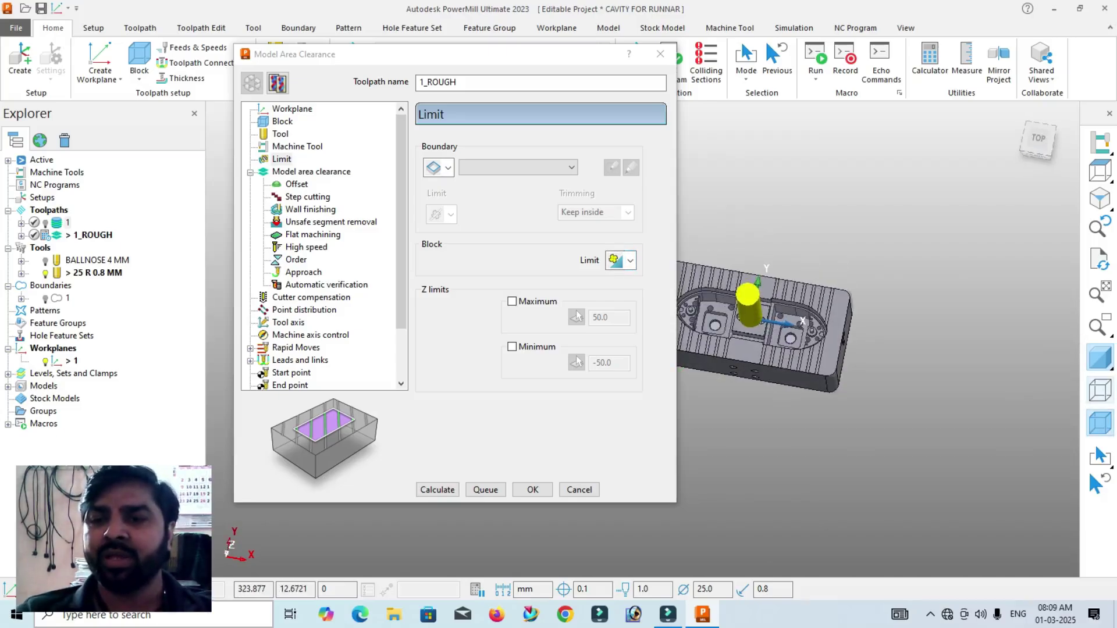
- Turn off the model shading in top view and try both block limit options for the toolpath
left_click(1100, 358)
left_click(1039, 140)
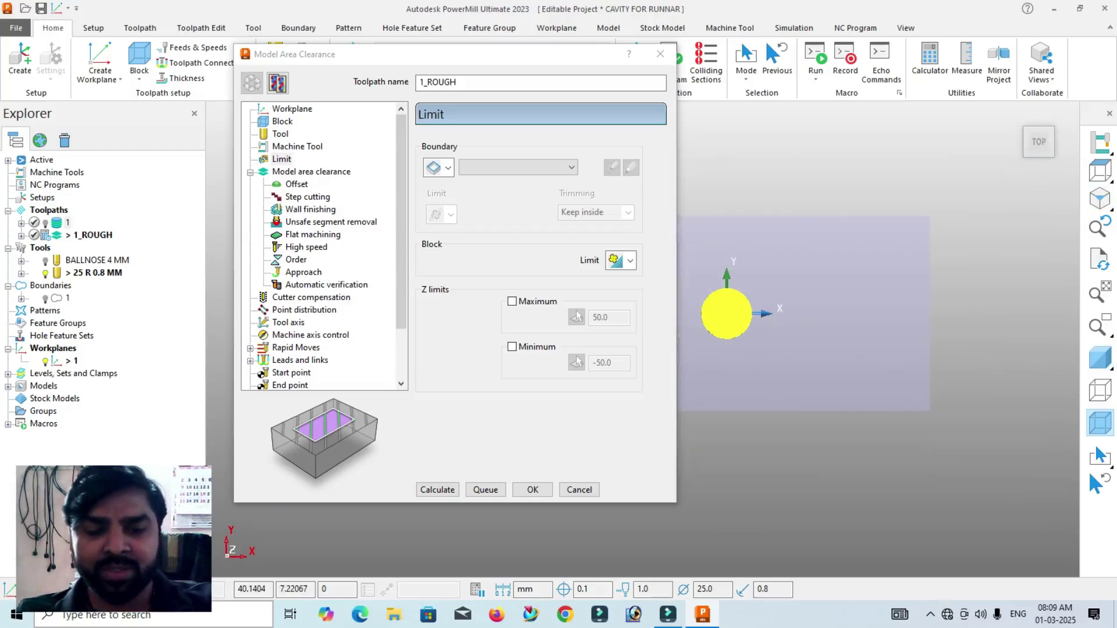
scroll(910, 337, "up", 2)
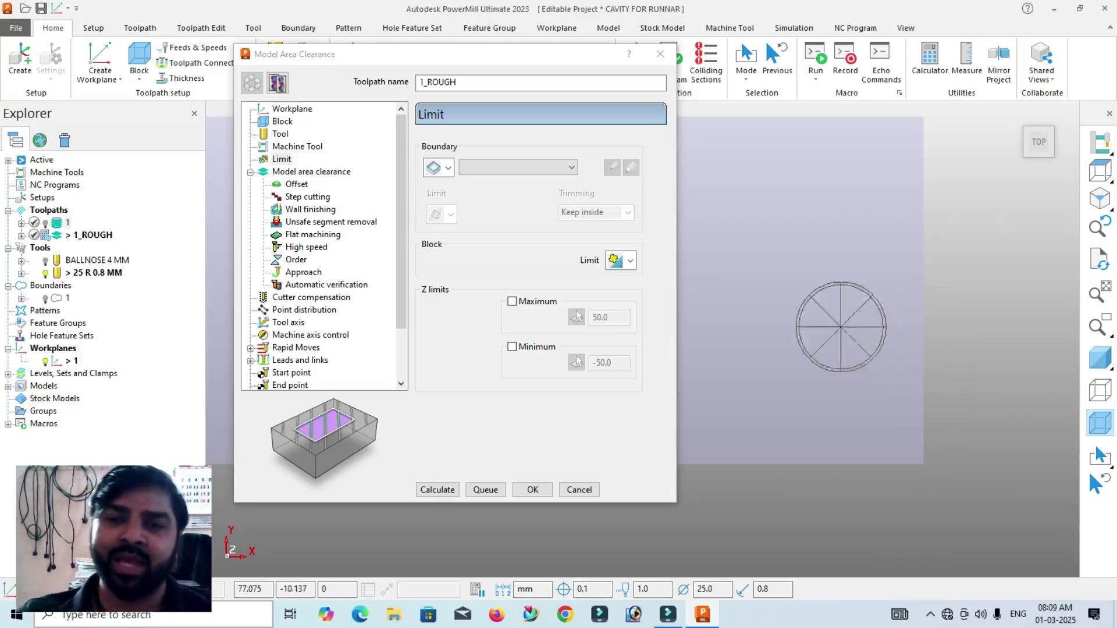
left_click(630, 260)
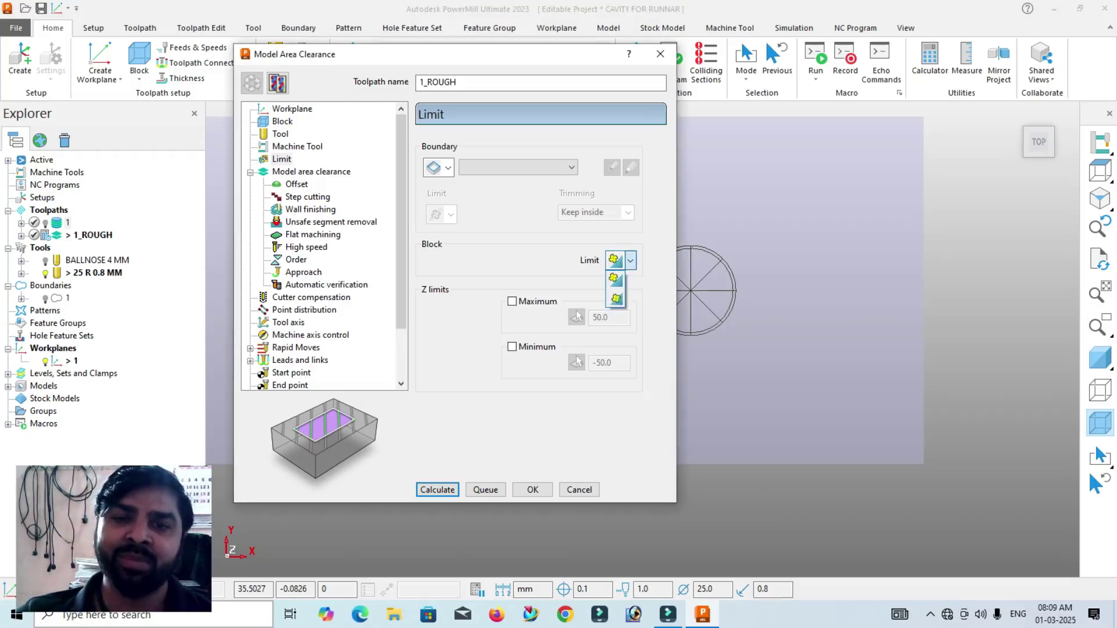
left_click(615, 299)
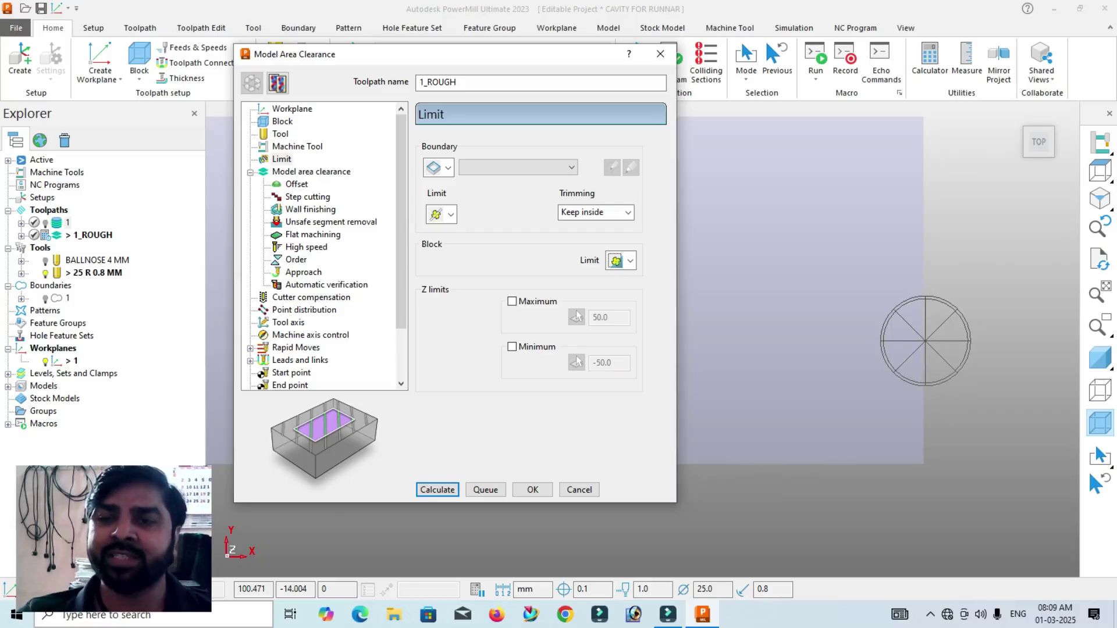
left_click(631, 260)
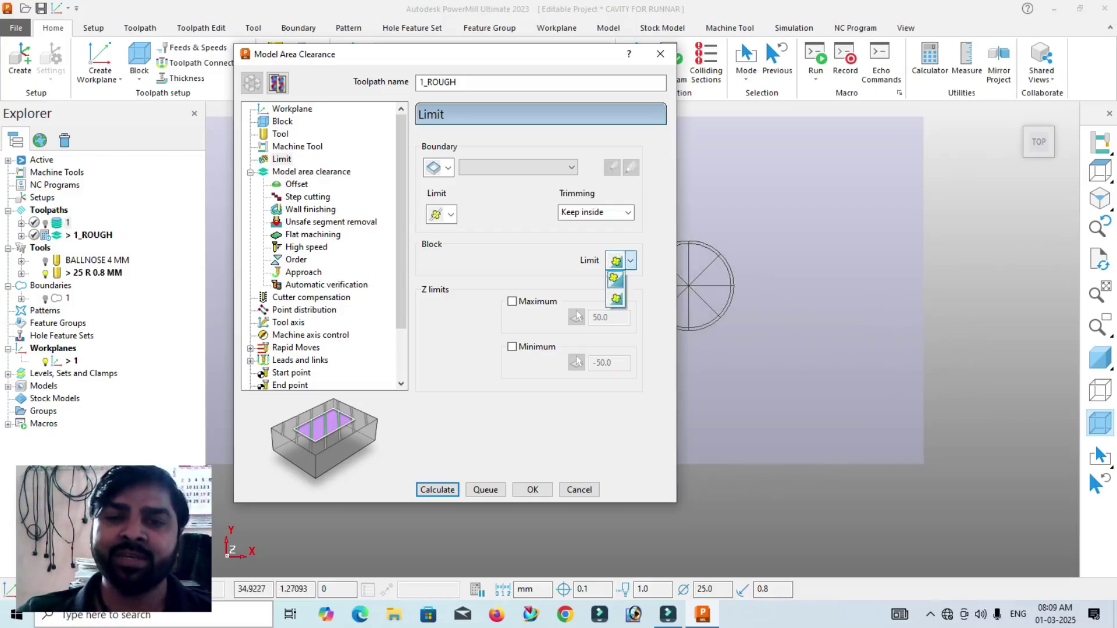
left_click(615, 279)
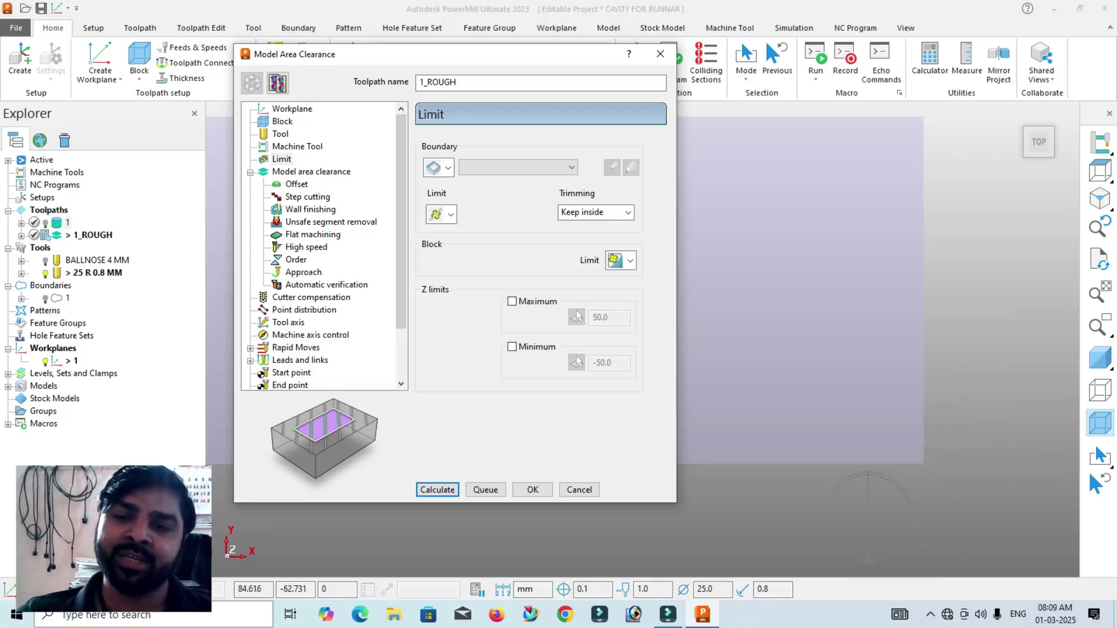
- Limit the tool centre to the block edge and display the cavity model shaded again
left_click(630, 260)
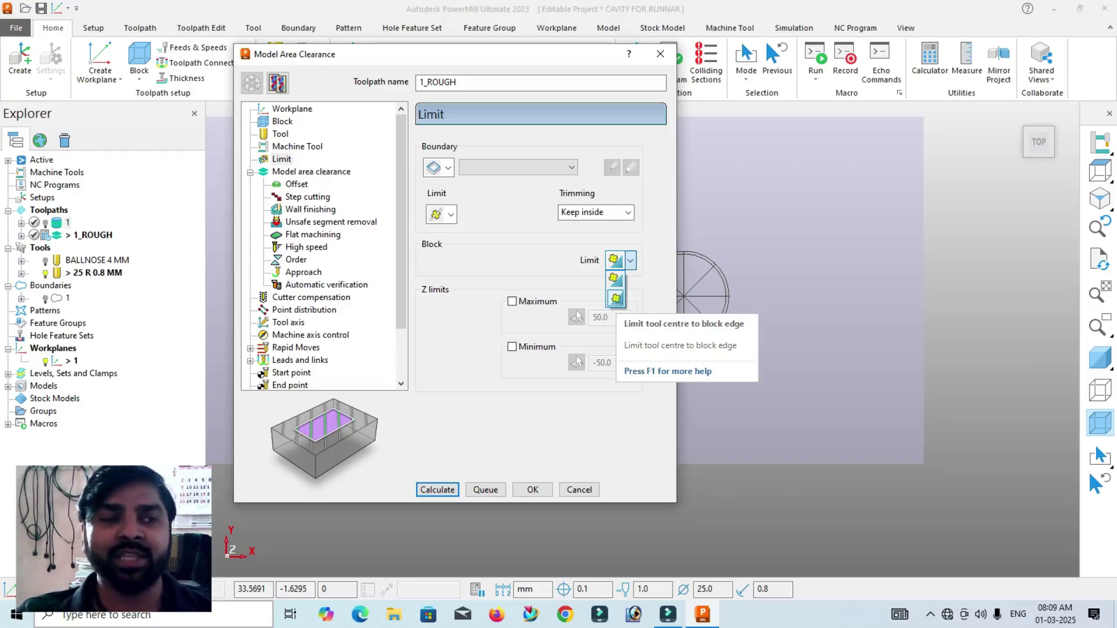
left_click(615, 299)
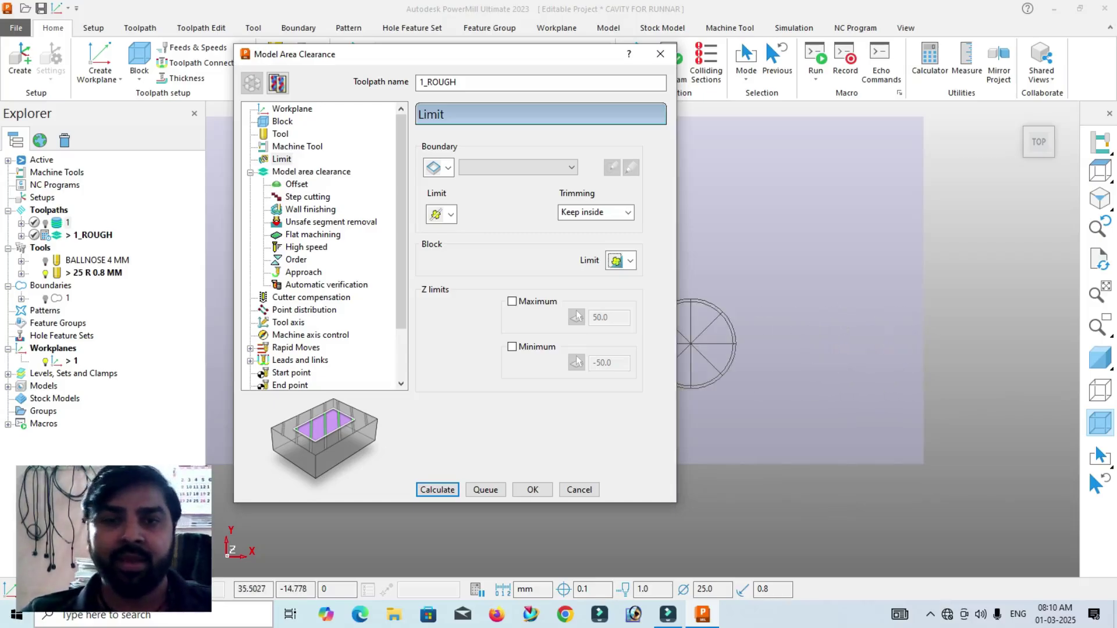
left_click(1101, 357)
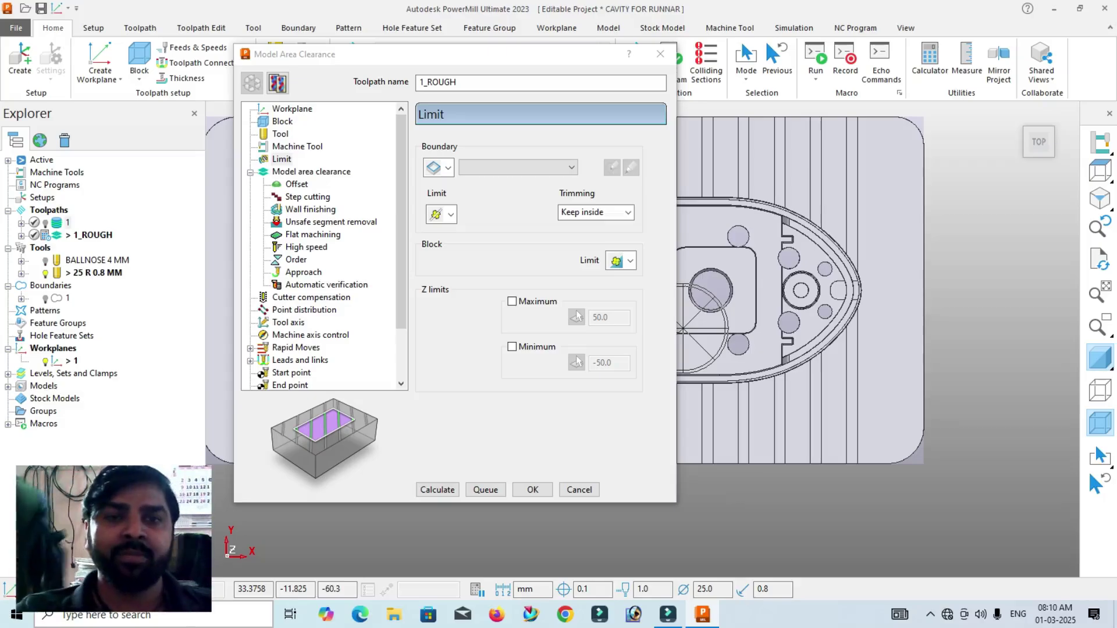
- Set the tolerance to 0.05 in the main model area clearance settings
left_click(311, 171)
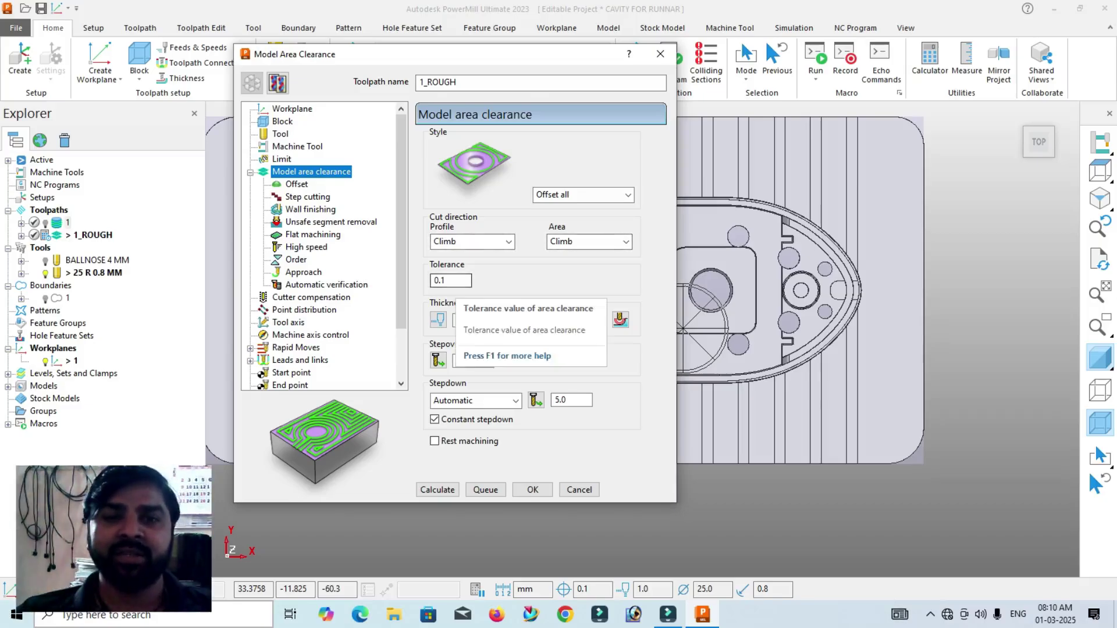
double_click(451, 281)
type("0.05")
key("Return")
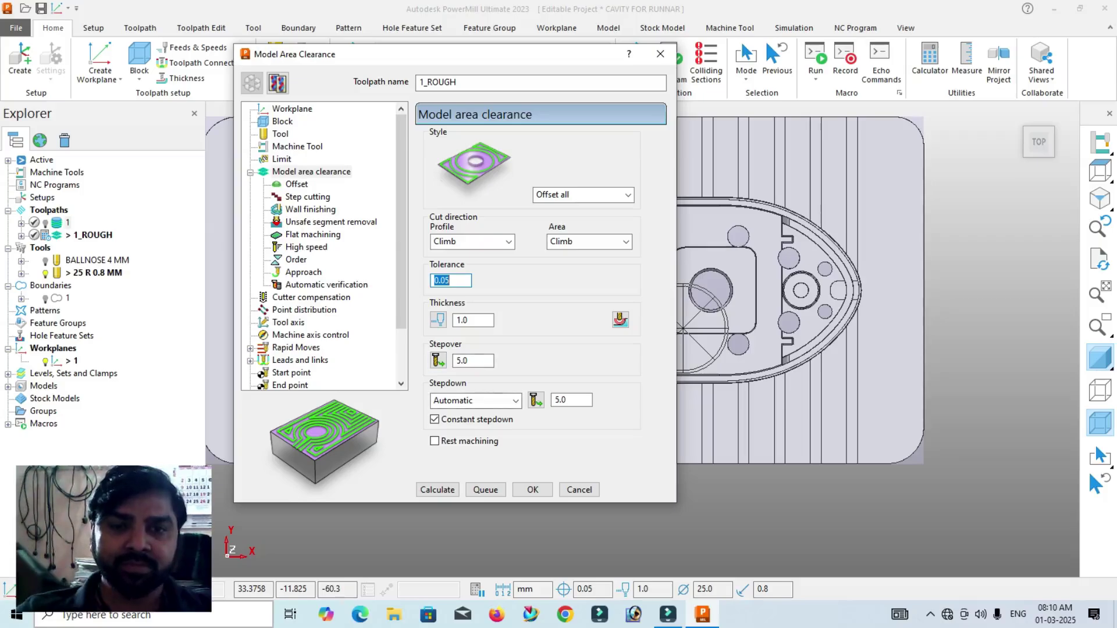
- Enable separate radial and axial thickness values, and set the radial thickness to 0.2
left_click(438, 320)
key("Tab")
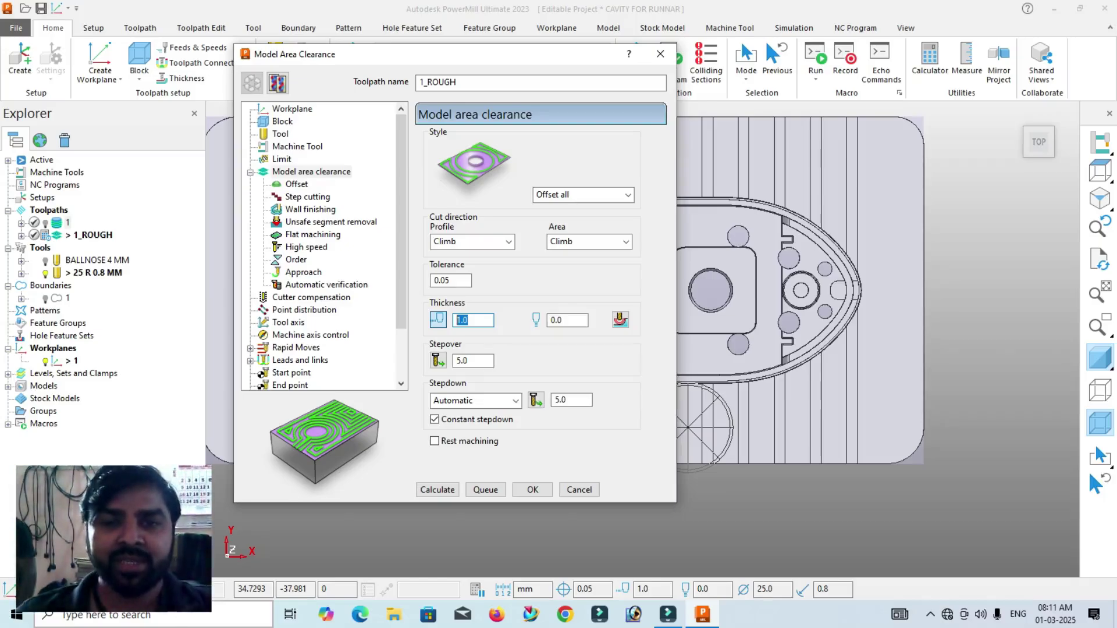
type("0.")
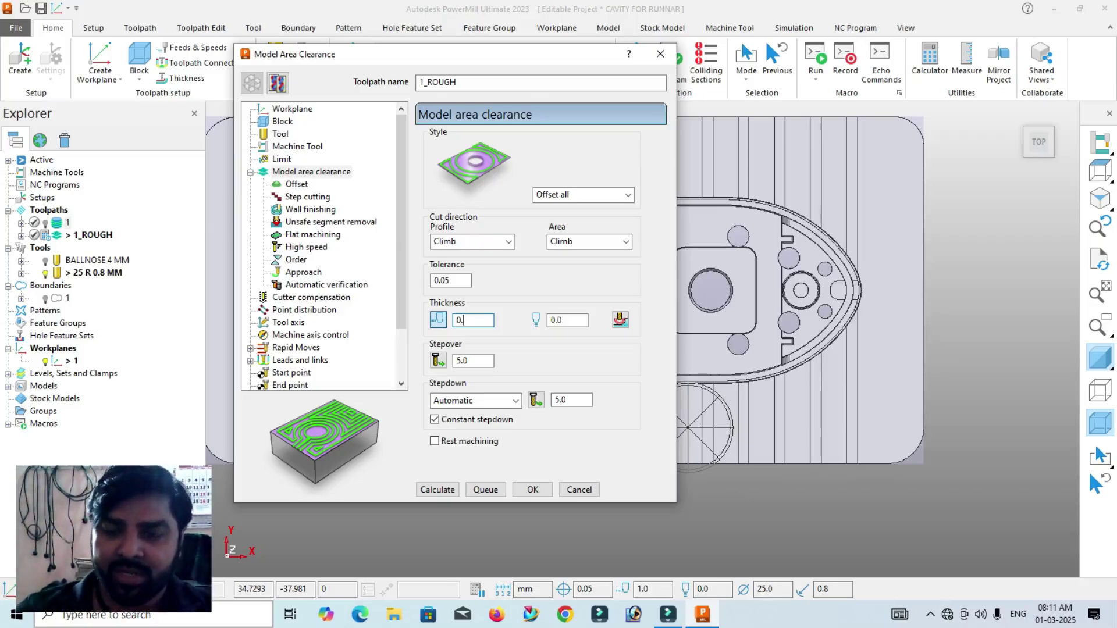
type("2")
key("Return")
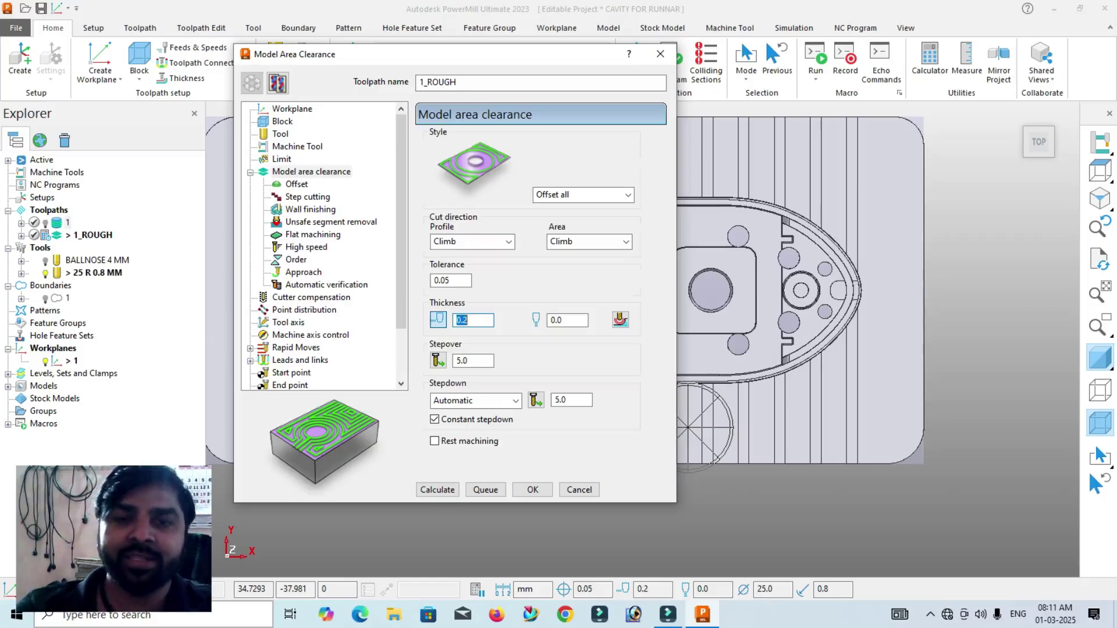
- View the cavity model's walls and floors in 3D, and toggle the separate axial thickness off and on
scroll(876, 383, "down", 1)
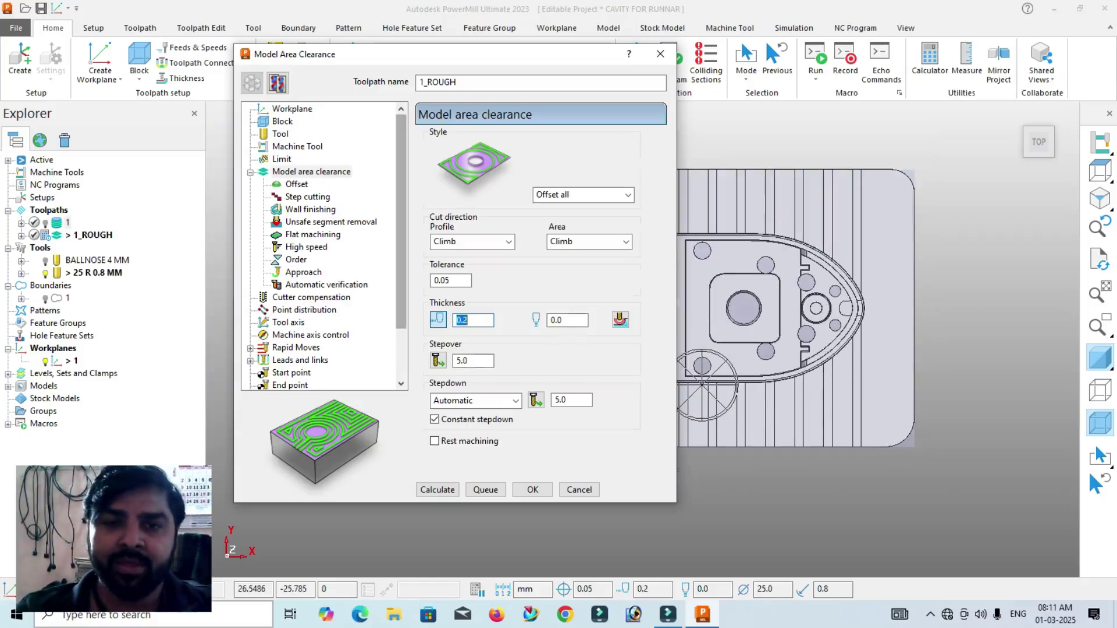
middle_click_drag(722, 396, 771, 346)
scroll(814, 326, "down", 1)
scroll(806, 295, "down", 2)
middle_click_drag(806, 295, 803, 303)
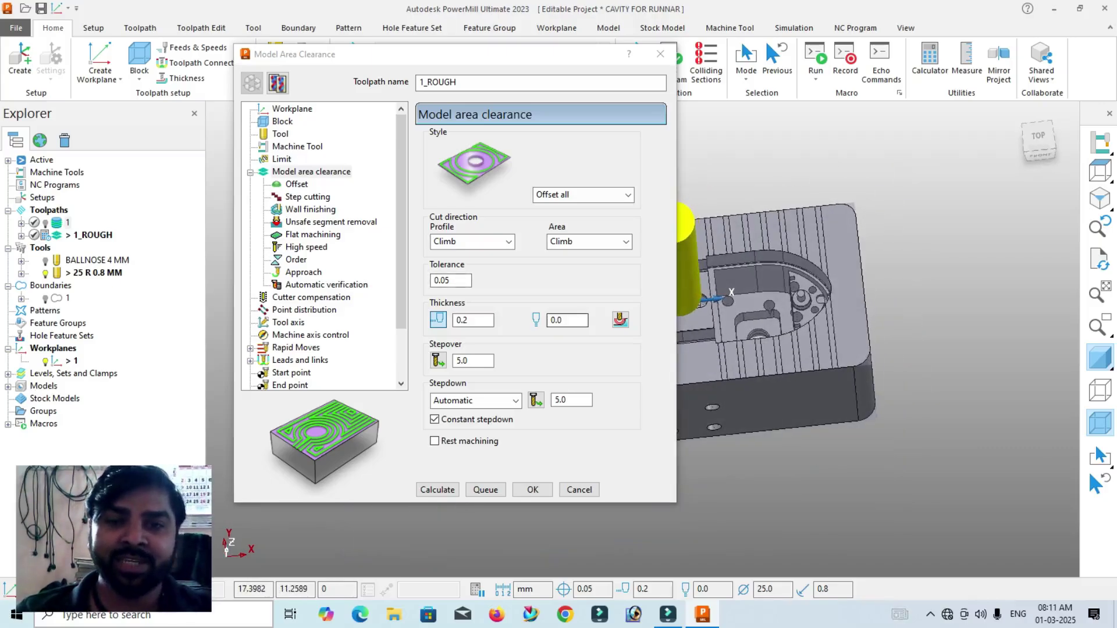
left_click(438, 319)
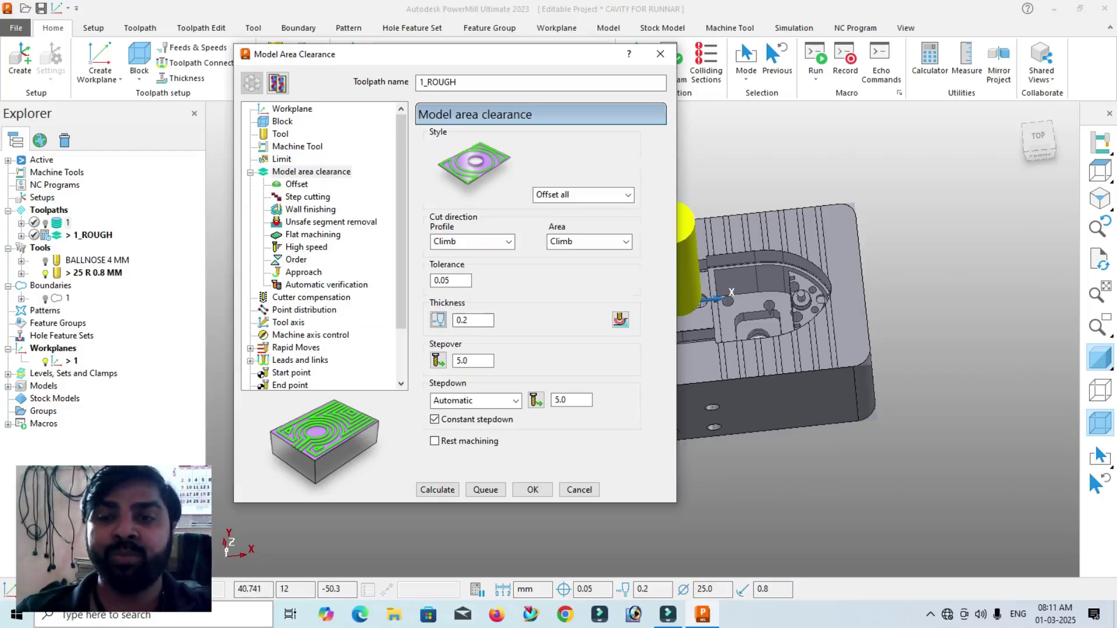
middle_click_drag(799, 373, 803, 389)
left_click(438, 320)
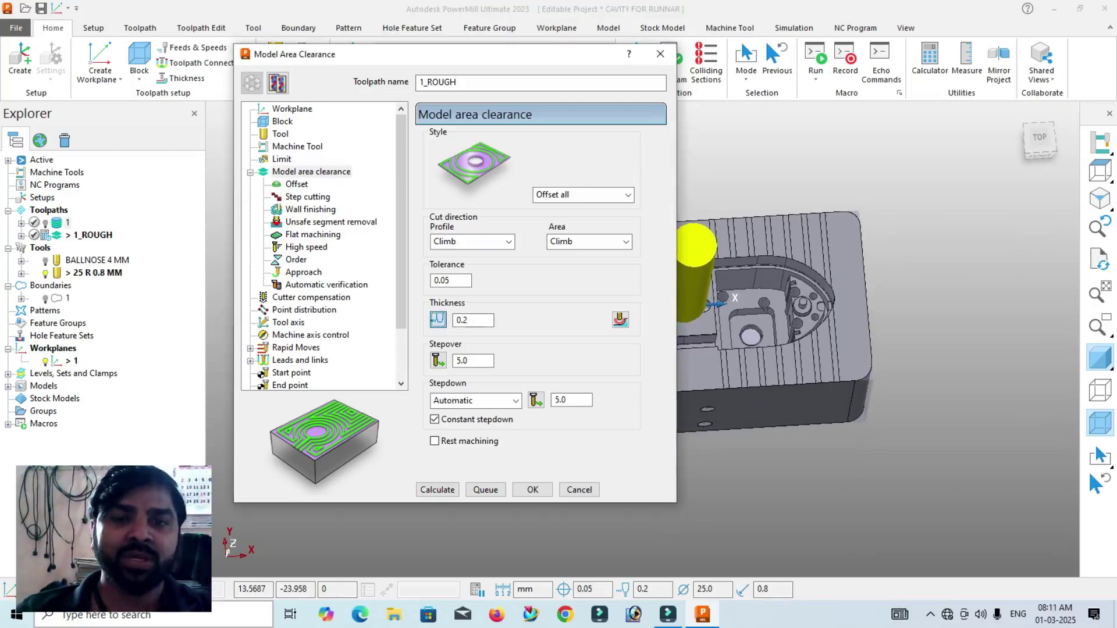
- Set the axial thickness to 0.1 and the stepover to 13.0 for the roughing toolpath
double_click(561, 320)
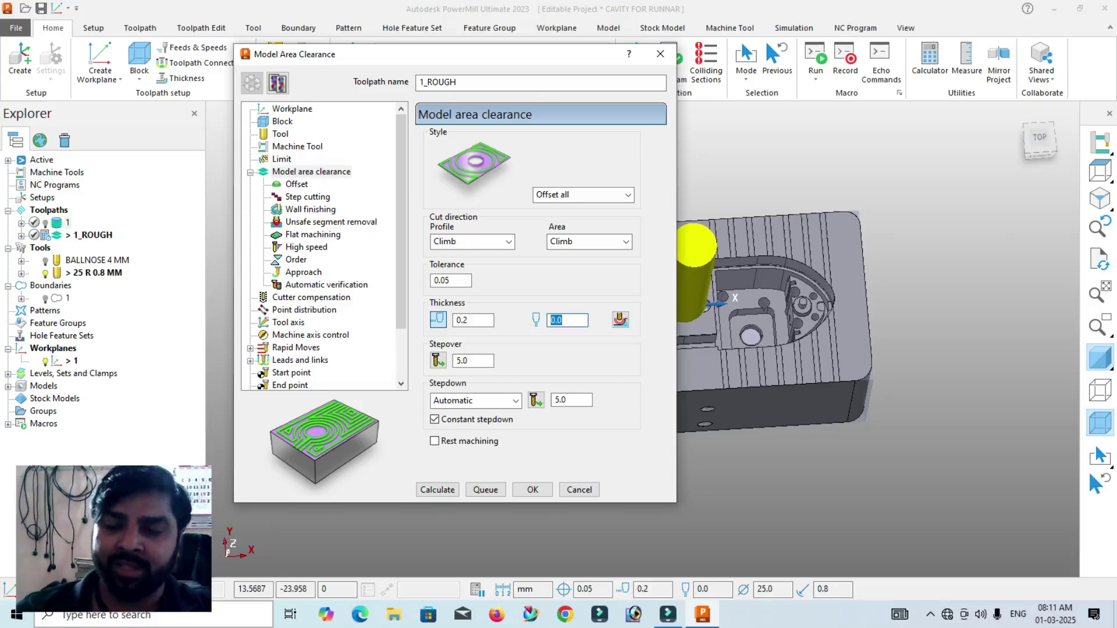
type("0.1")
key("Return")
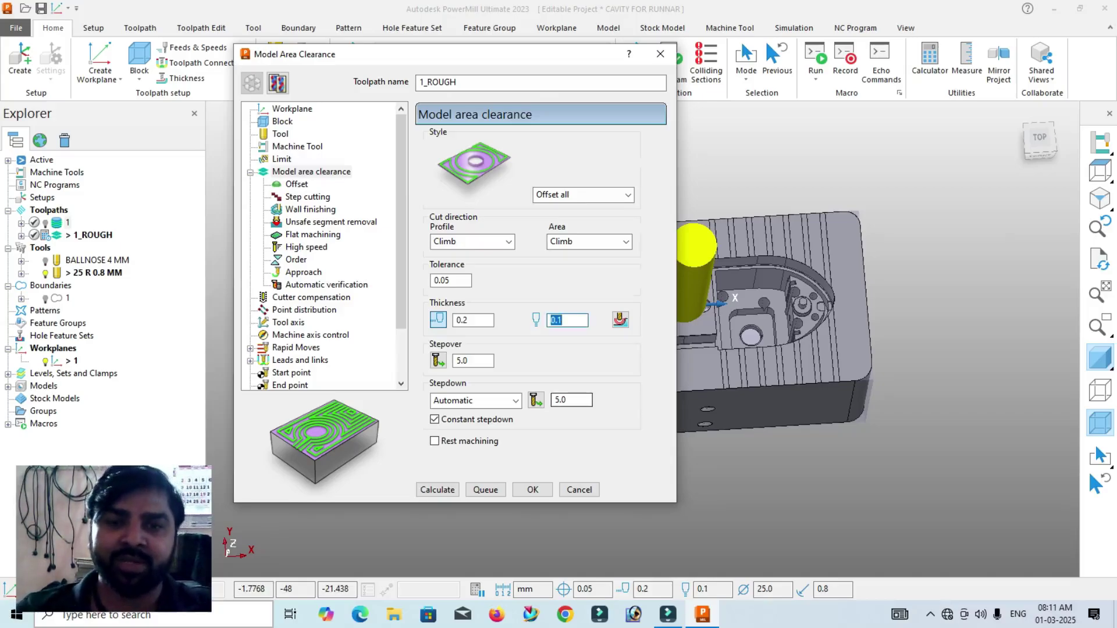
key("Tab")
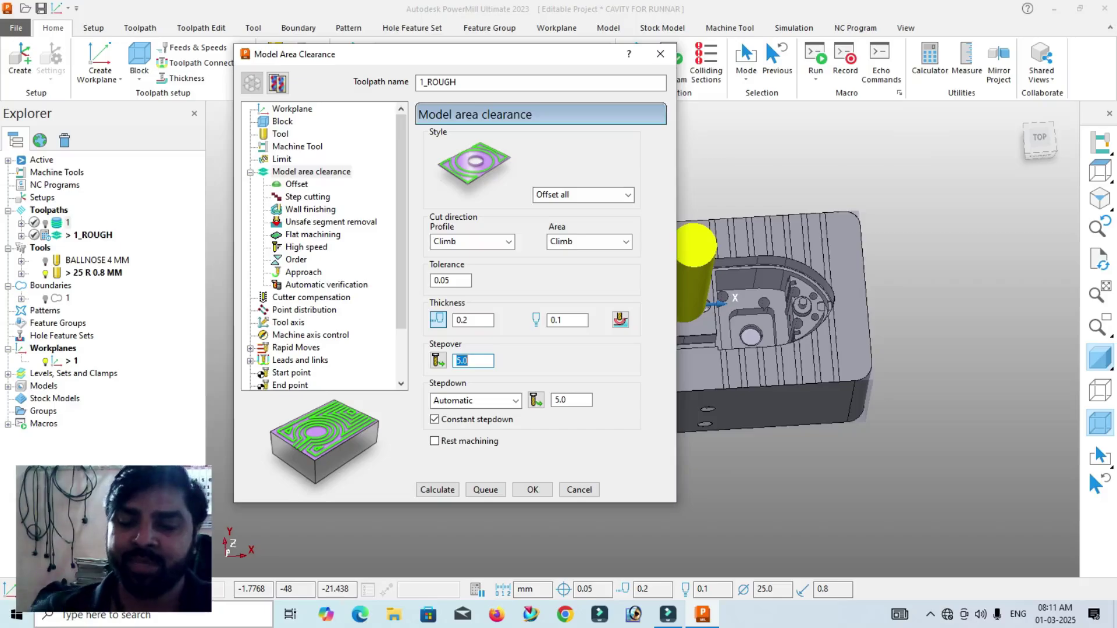
key("Return")
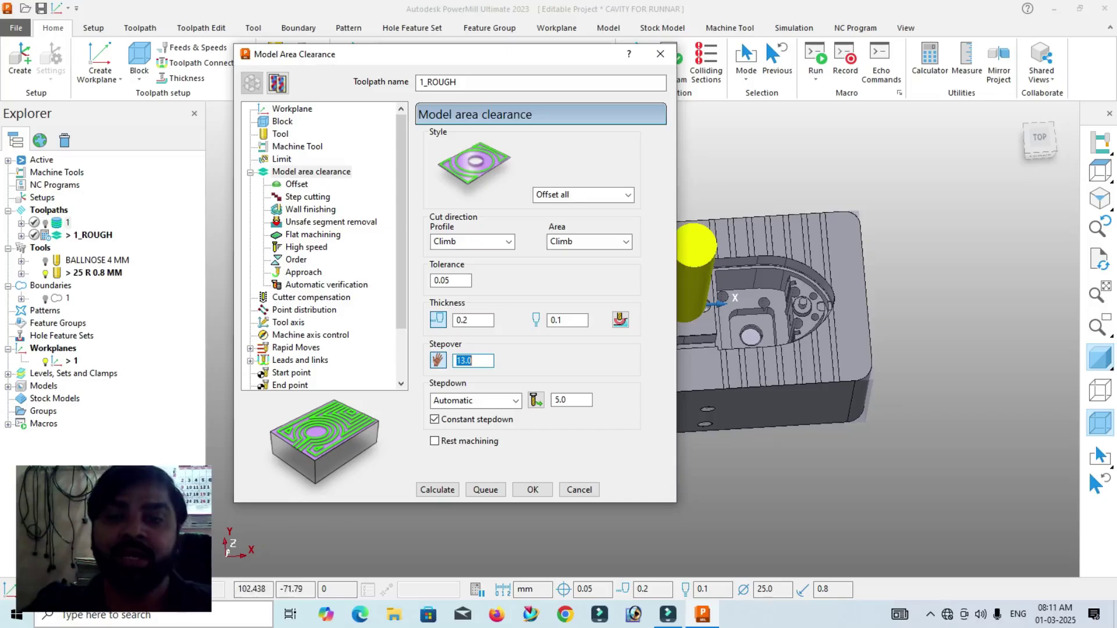
- Move the settings dialog clear of the model and examine the tool over the cavity from several angles
middle_click_drag(889, 402, 867, 386)
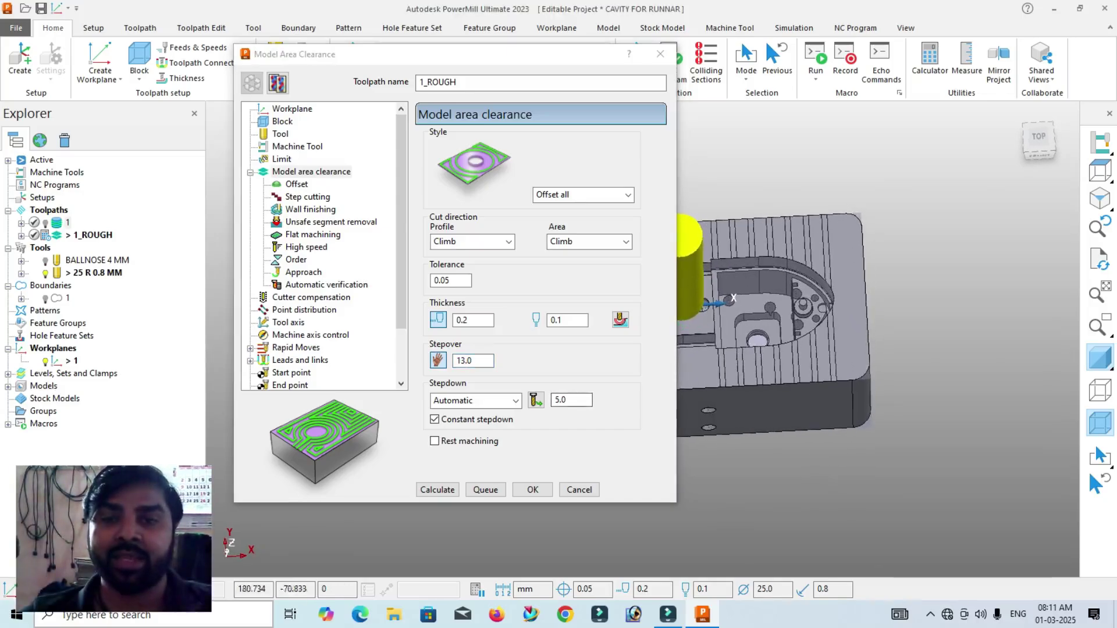
left_click_drag(529, 60, 414, 52)
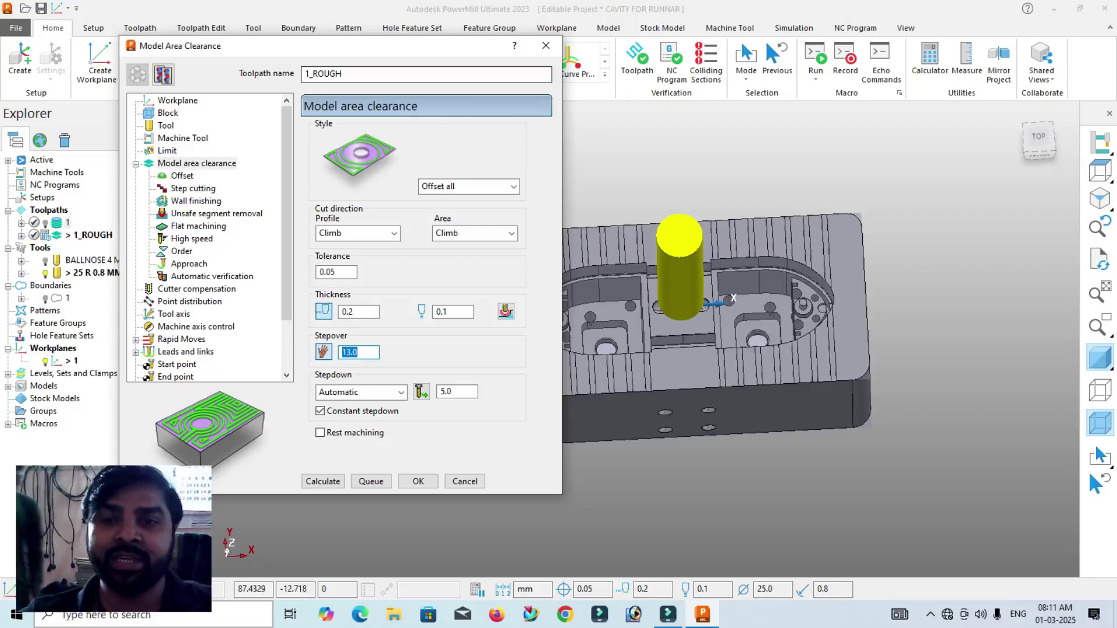
scroll(917, 361, "down", 2)
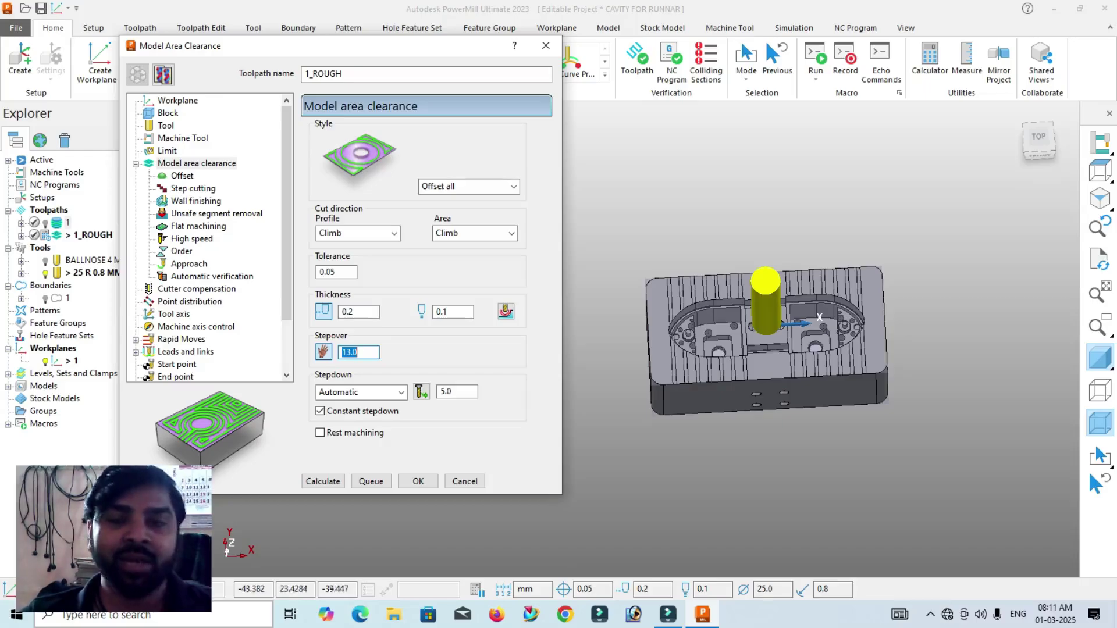
scroll(777, 352, "up", 5)
scroll(742, 326, "down", 4)
middle_click_drag(905, 375, 875, 375)
scroll(731, 329, "up", 3)
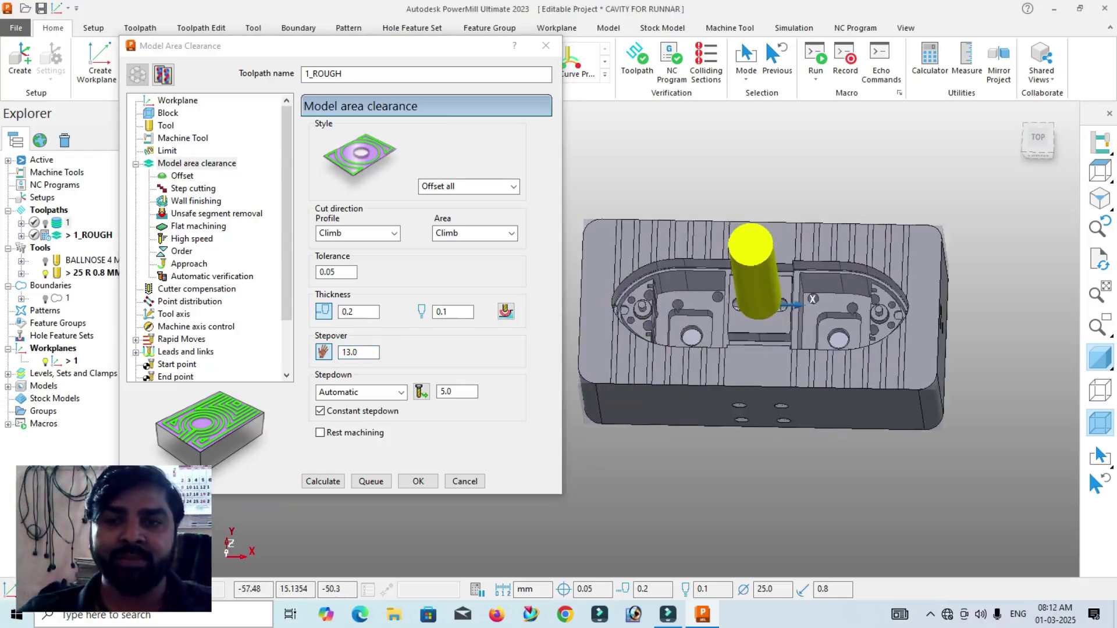
scroll(692, 326, "down", 4)
middle_click_drag(700, 352, 641, 334)
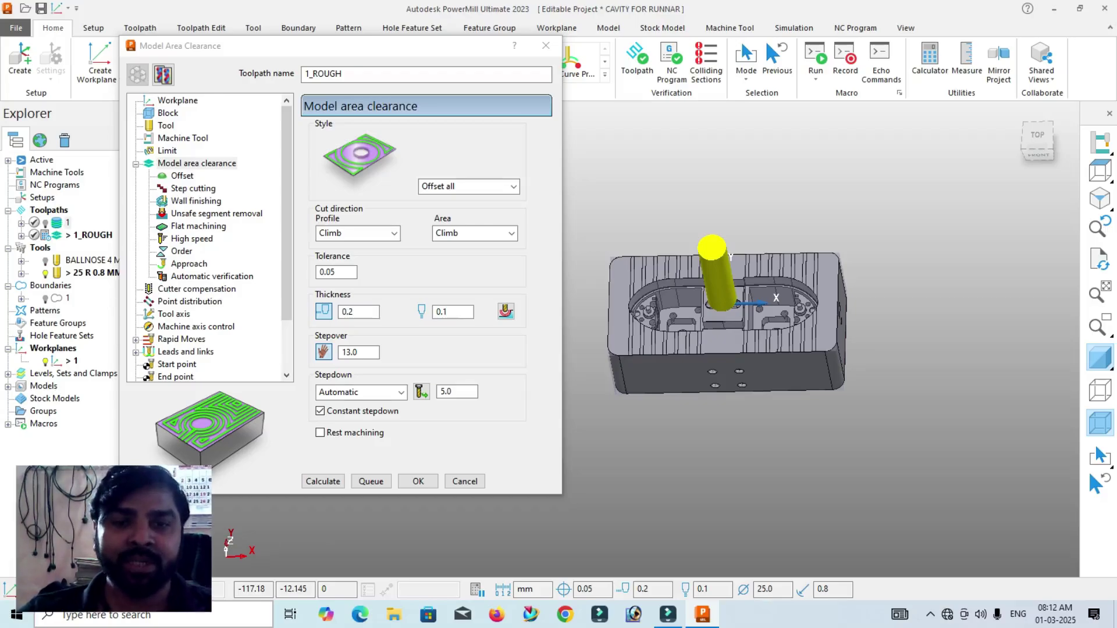
- Set the automatic stepdown of the roughing toolpath to 0.2
double_click(449, 392)
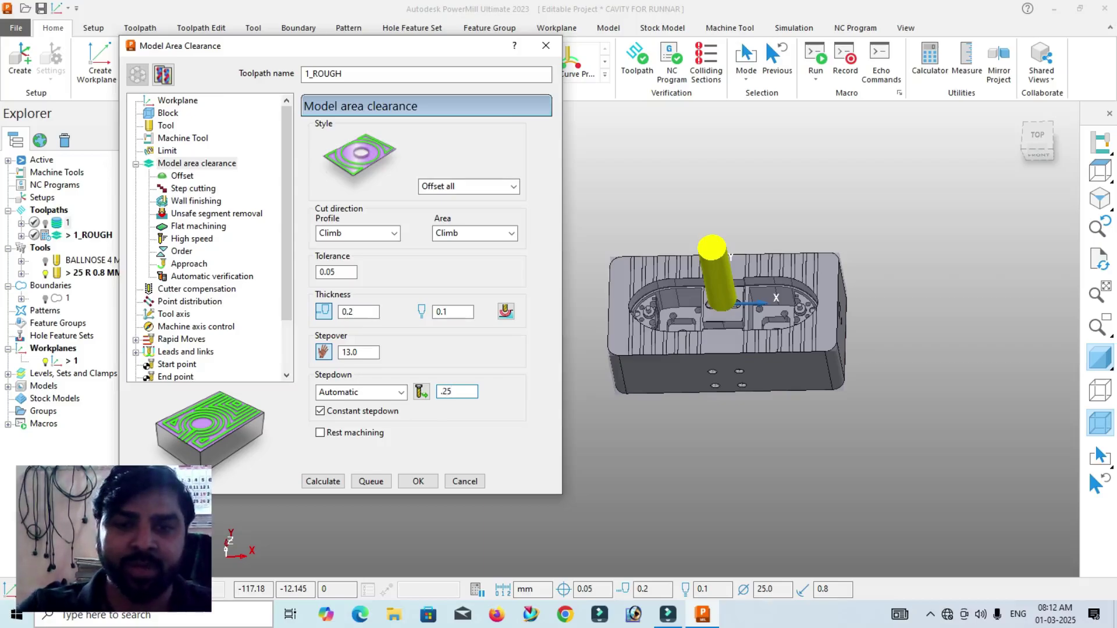
key("Return")
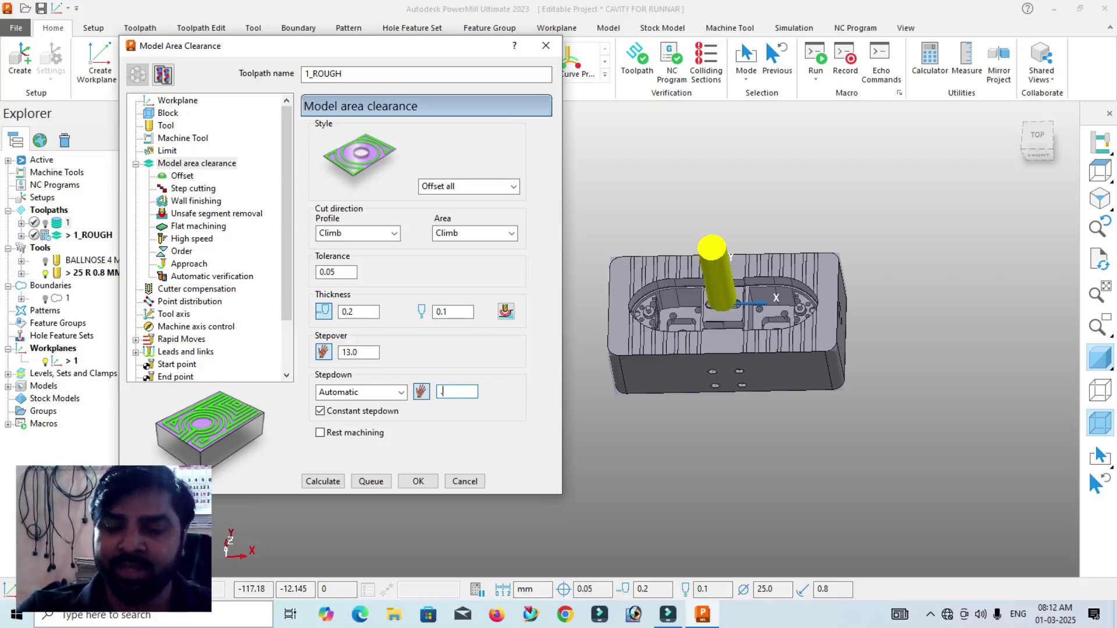
type(".2")
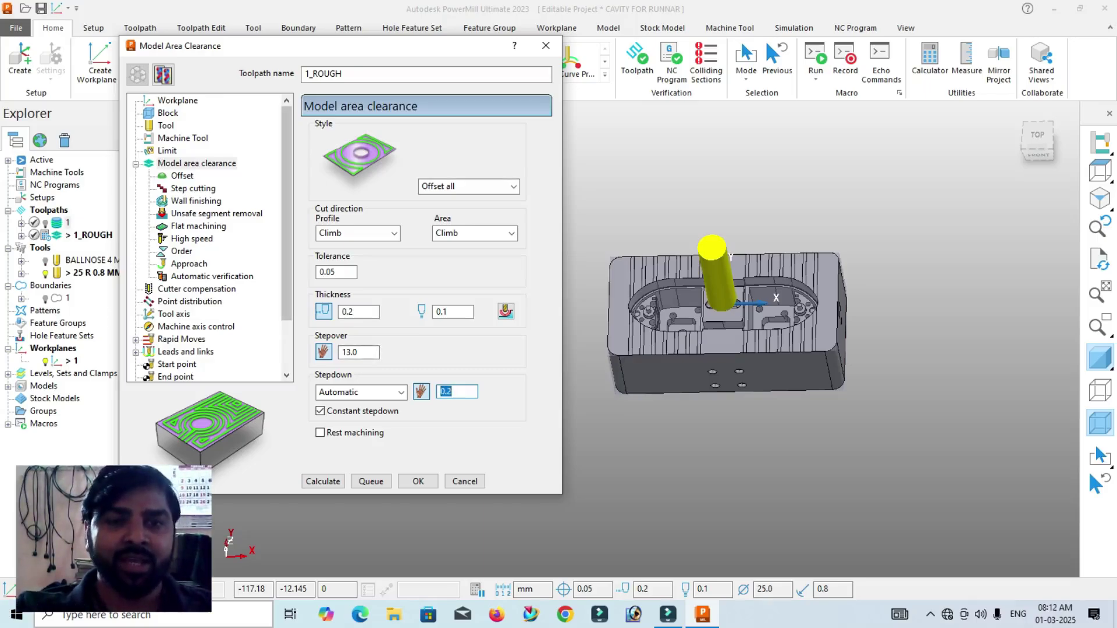
- Check the approach settings, and turn off Maintain cut direction in the toolpath's offset settings
left_click(189, 264)
left_click_drag(287, 244, 287, 261)
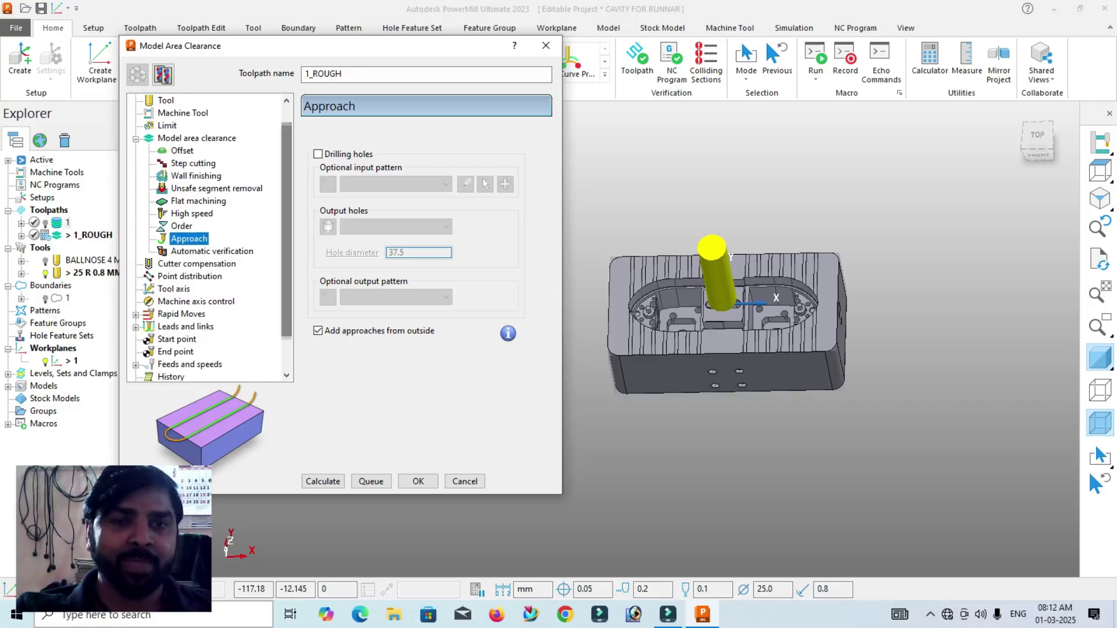
left_click(197, 139)
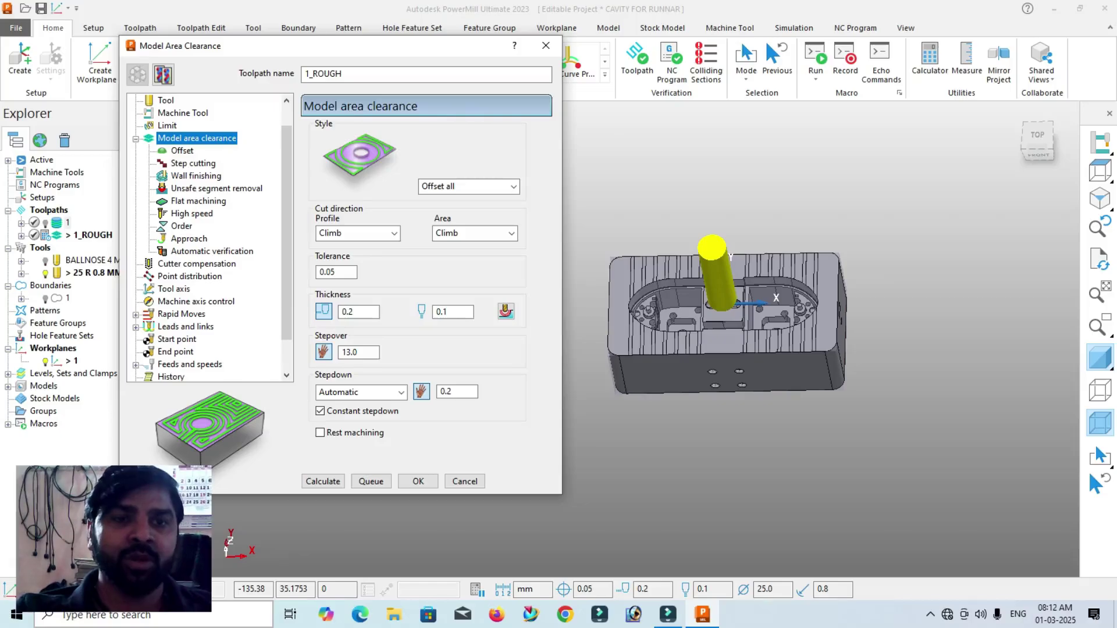
left_click(182, 151)
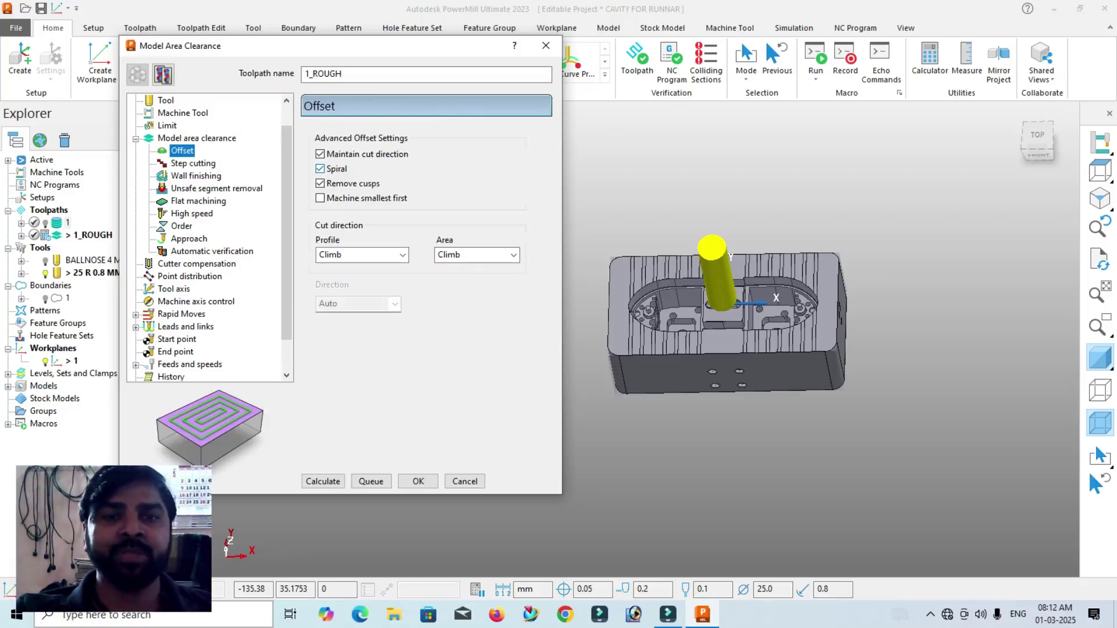
left_click(320, 155)
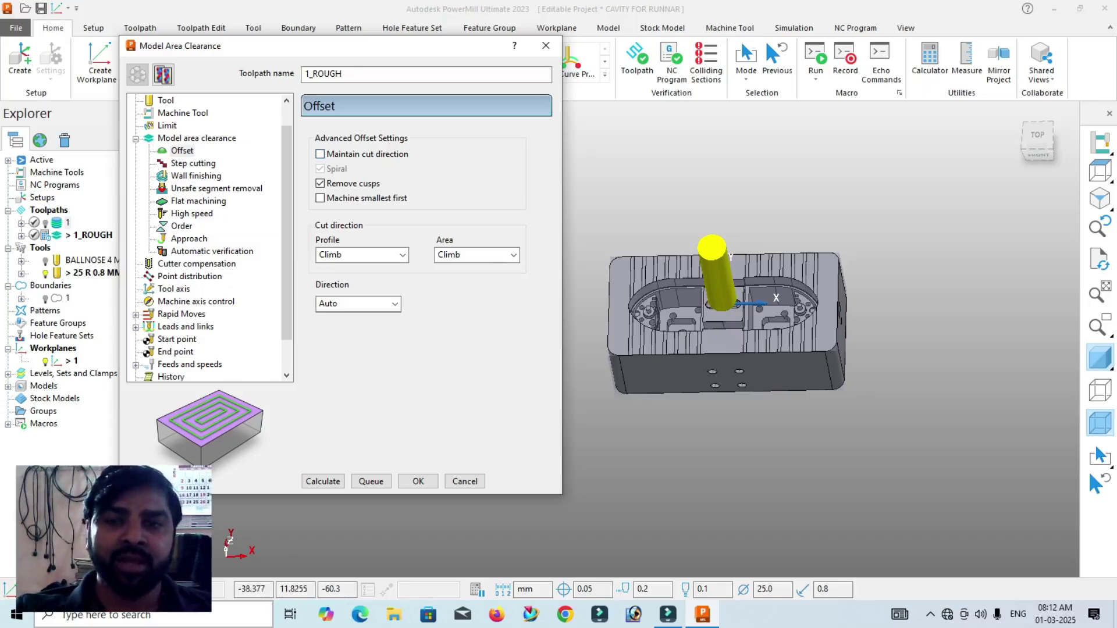
middle_click_drag(644, 338, 646, 362)
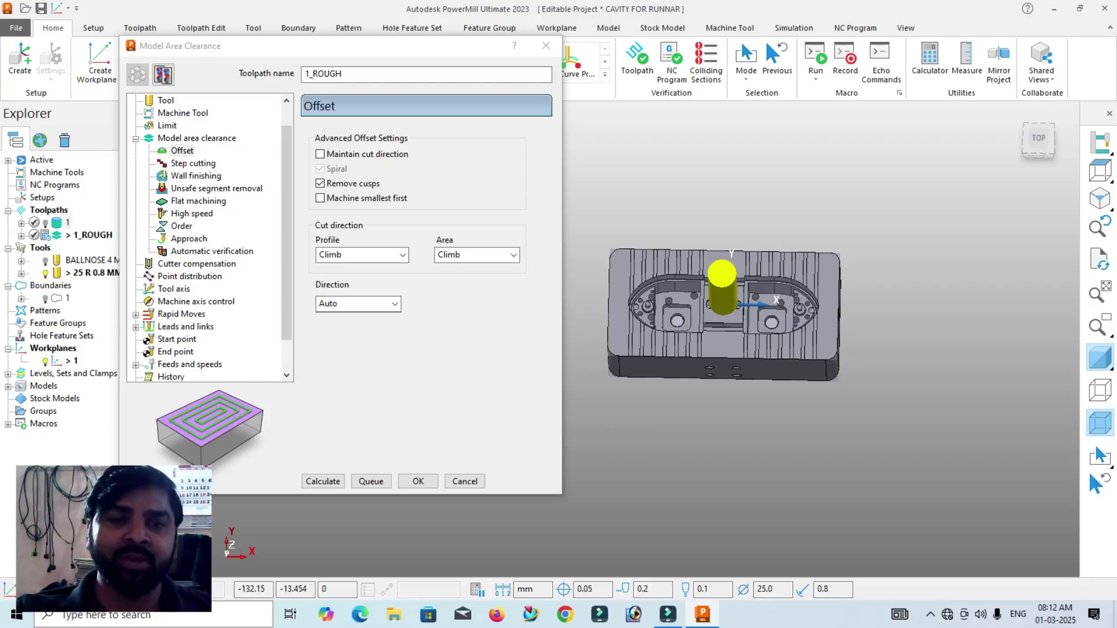
- Keep the offset direction on Auto and review the step cutting and wall finishing settings of the roughing toolpath
left_click(395, 304)
left_click(349, 318)
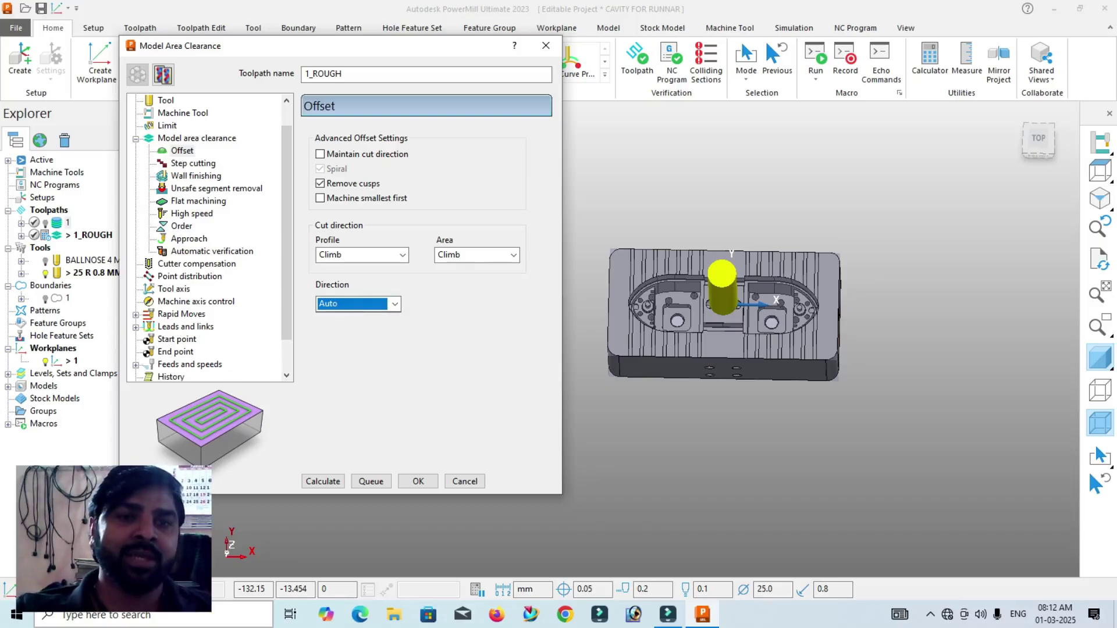
left_click(194, 164)
left_click(196, 175)
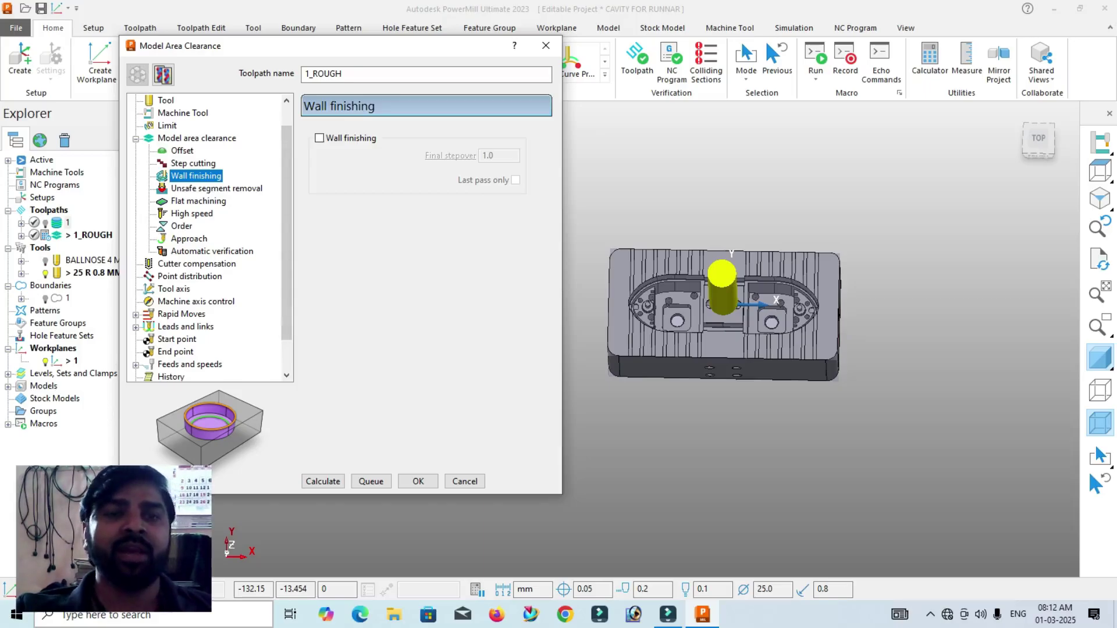
- Review the unsafe segment removal settings and compare the tool's size with the cavity pockets from the top
left_click(216, 188)
mouse_move(724, 357)
middle_mouse_down()
mouse_move(703, 354)
mouse_move(713, 352)
middle_mouse_up()
scroll(641, 340, "up", 4)
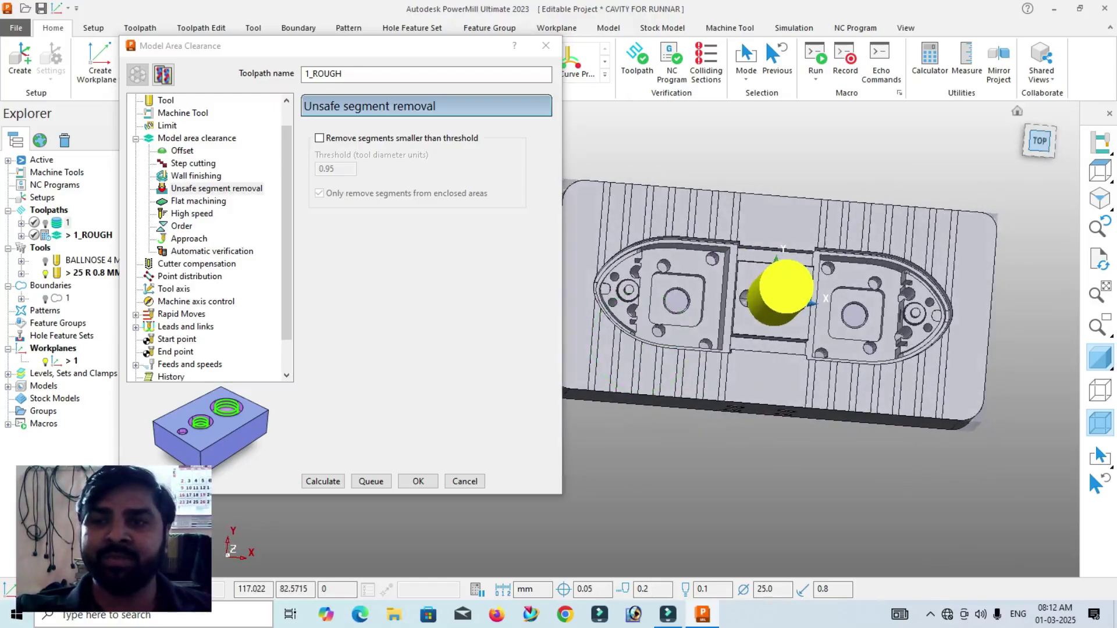
left_click(1041, 141)
scroll(870, 192, "down", 3)
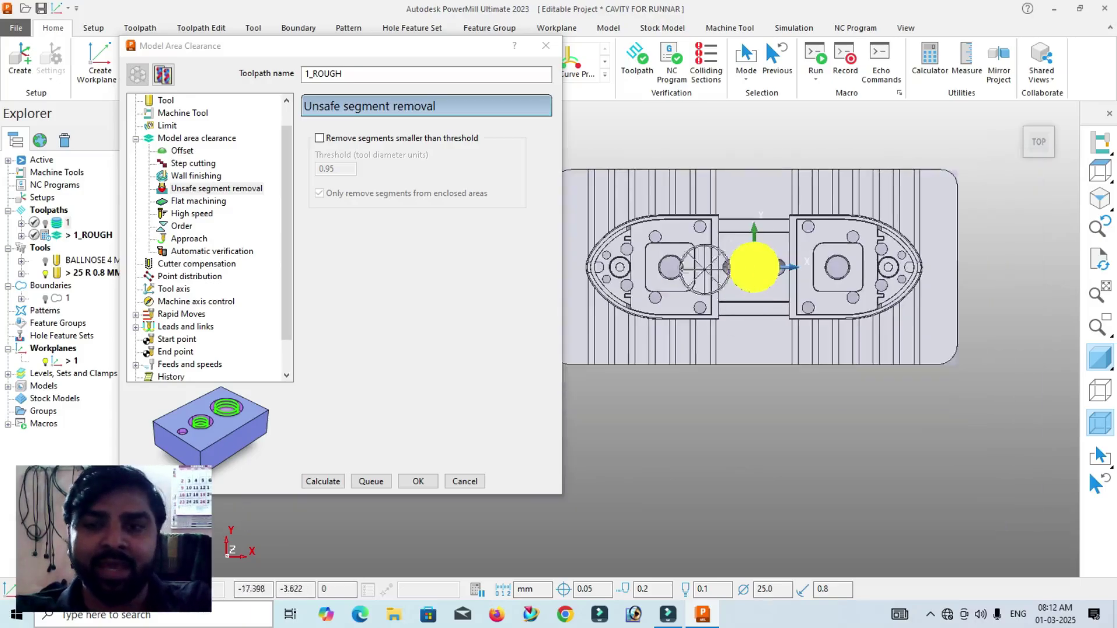
scroll(638, 268, "up", 5)
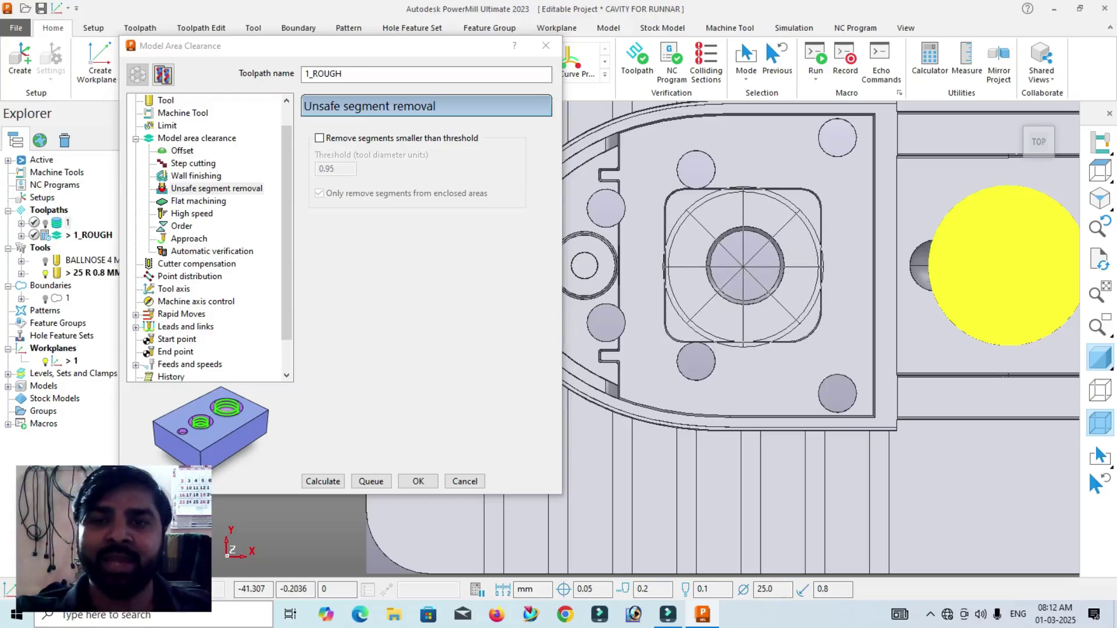
scroll(652, 278, "down", 2)
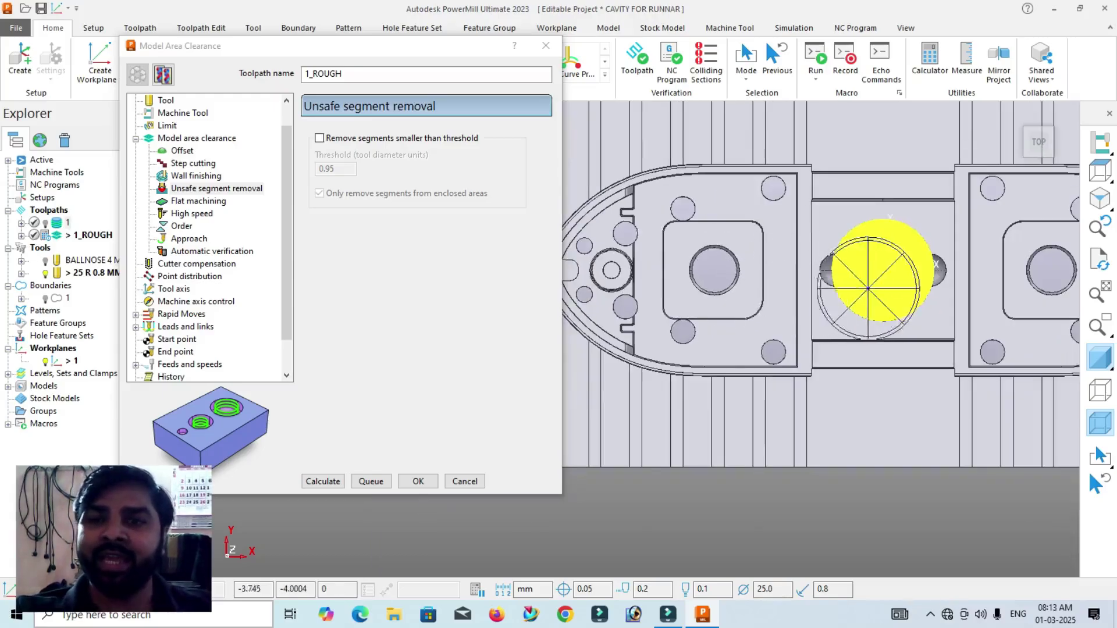
- Set the diameter of the roughing toolpath's tip radiused tool to 20
left_click(166, 100)
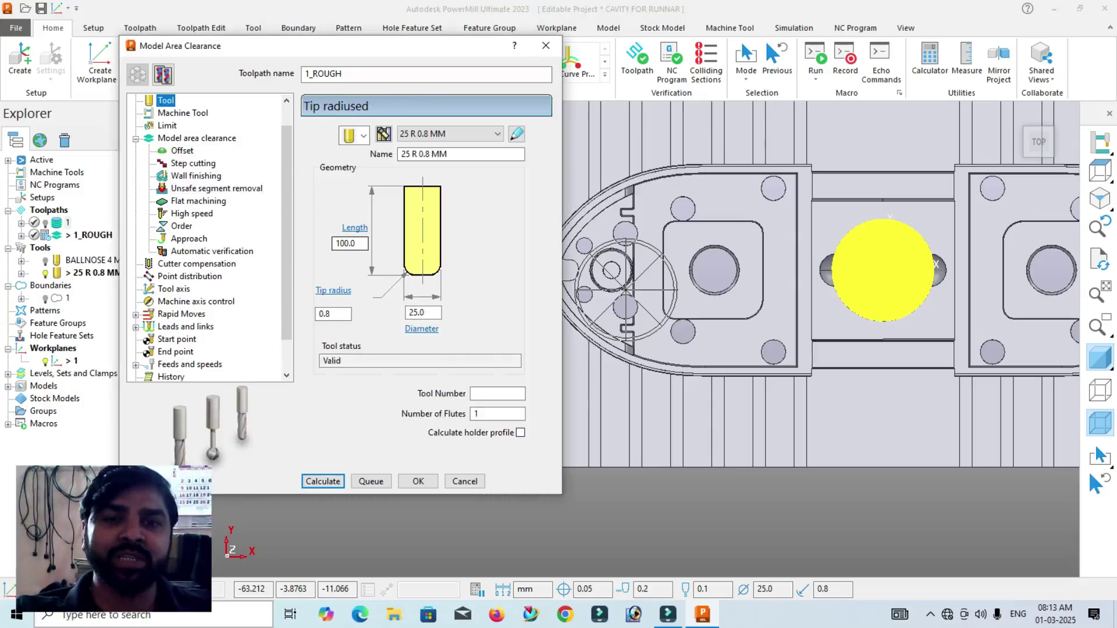
double_click(419, 313)
type("2")
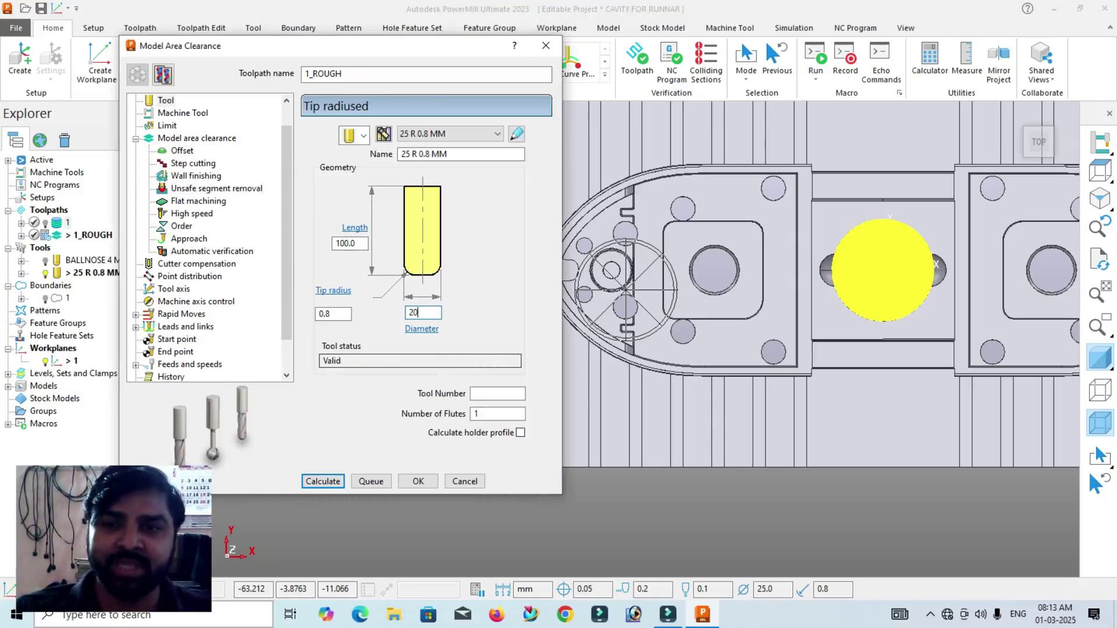
key("Return")
scroll(747, 260, "up", 3)
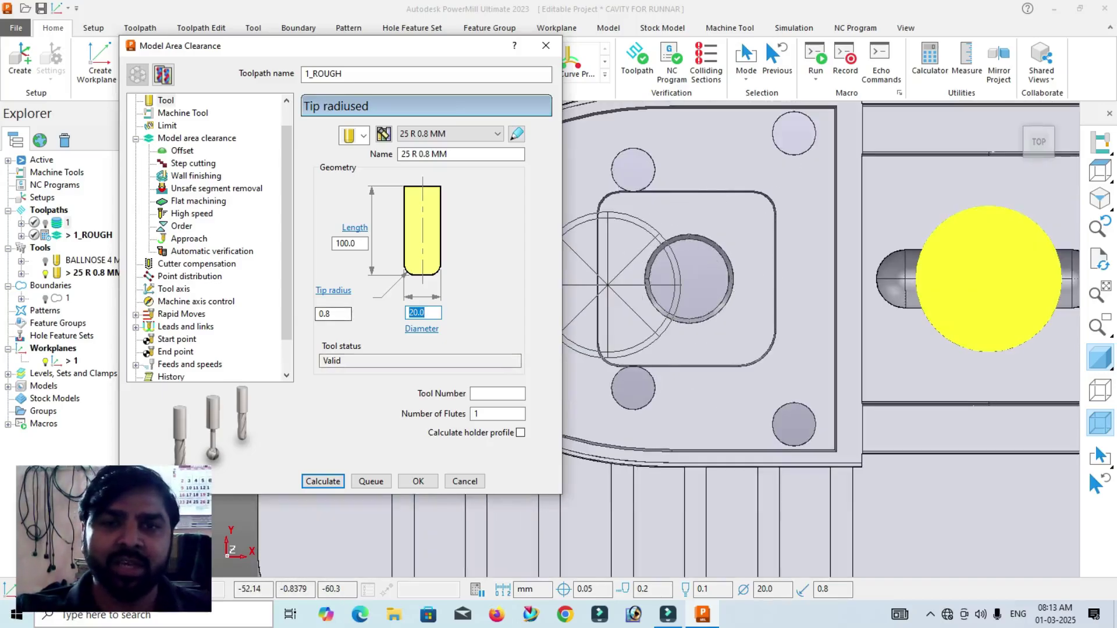
- Rename the tip radiused tool as 20 R 0.8 MM
left_click(410, 154)
key("BackSpace")
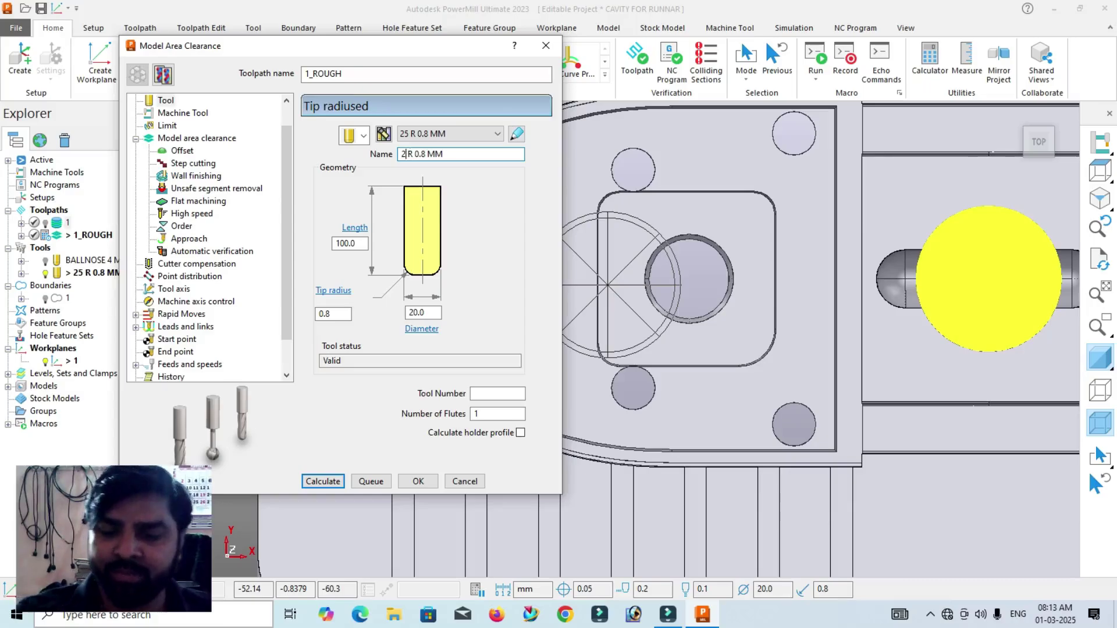
type("0")
key("Return")
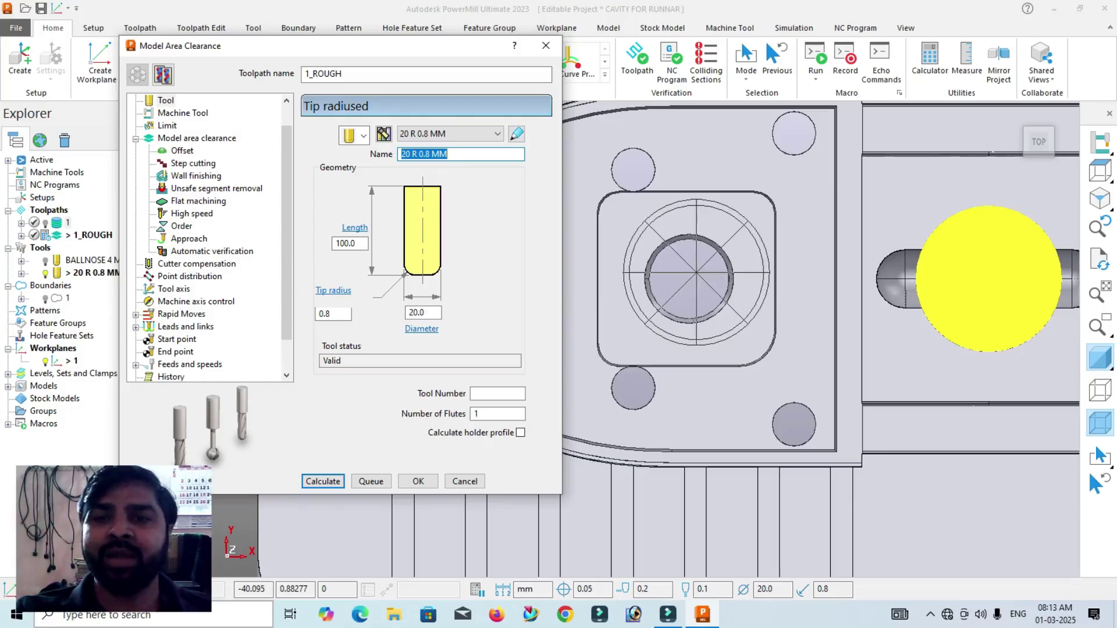
- Examine how the resized tool fits the cavity's square pockets and round holes from the top, front and tilted angles
middle_click_drag(728, 341, 713, 314)
scroll(710, 309, "down", 2)
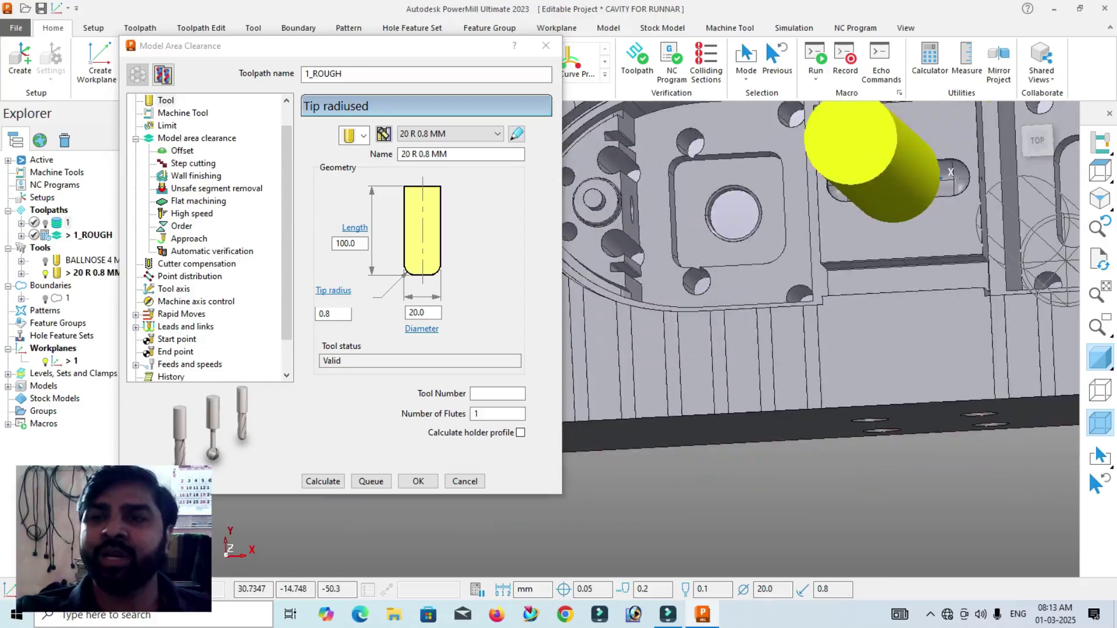
left_click(1099, 142)
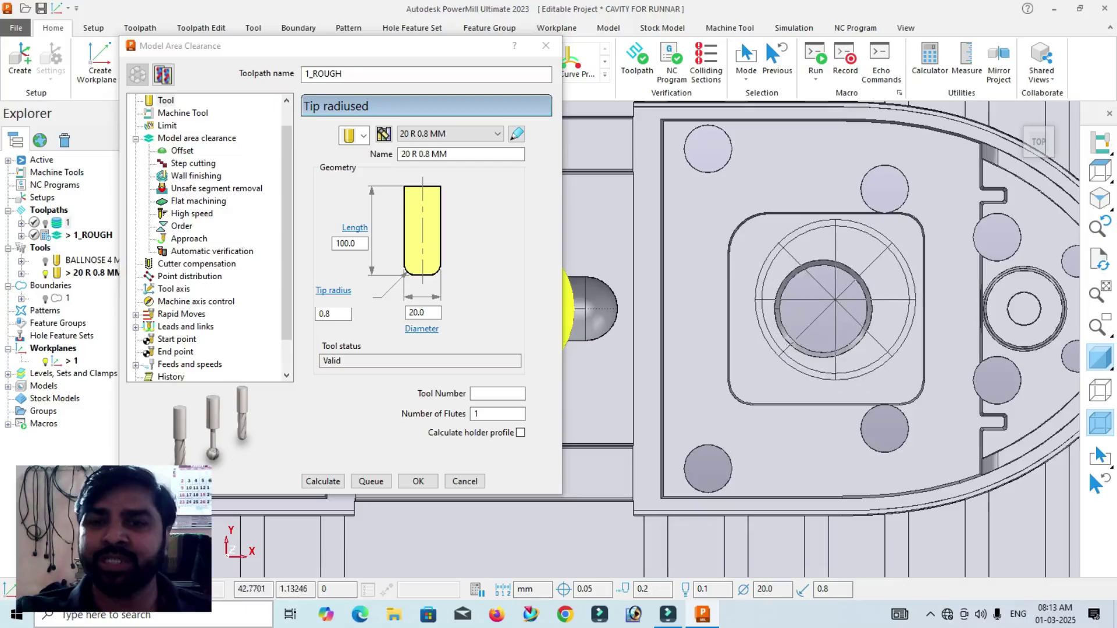
middle_click_drag(830, 326, 852, 212)
scroll(889, 328, "down", 2)
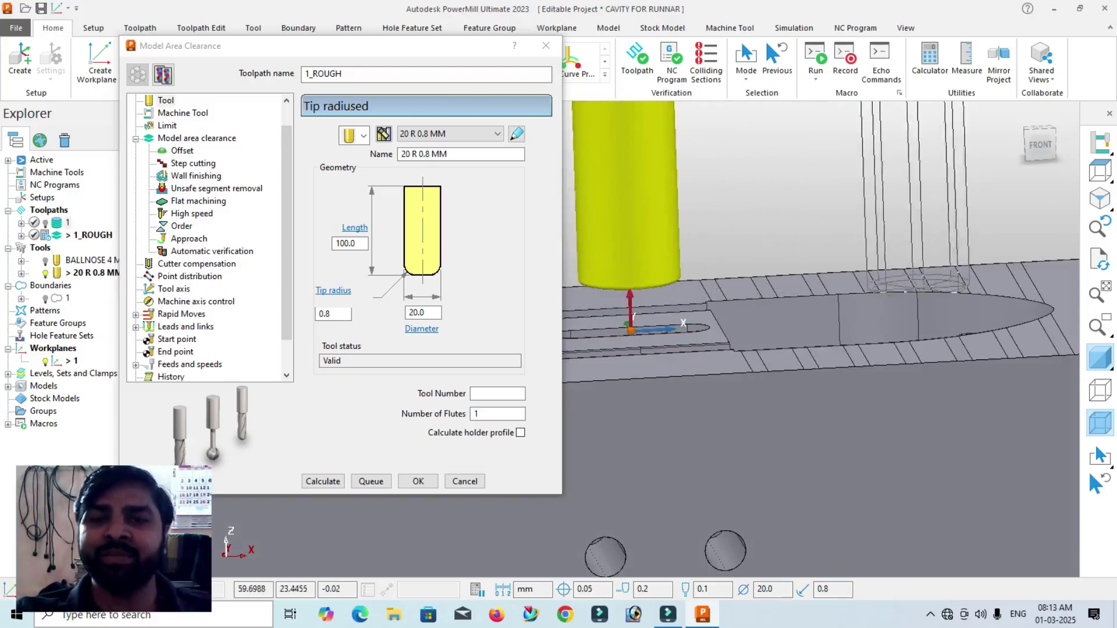
scroll(908, 294, "down", 2)
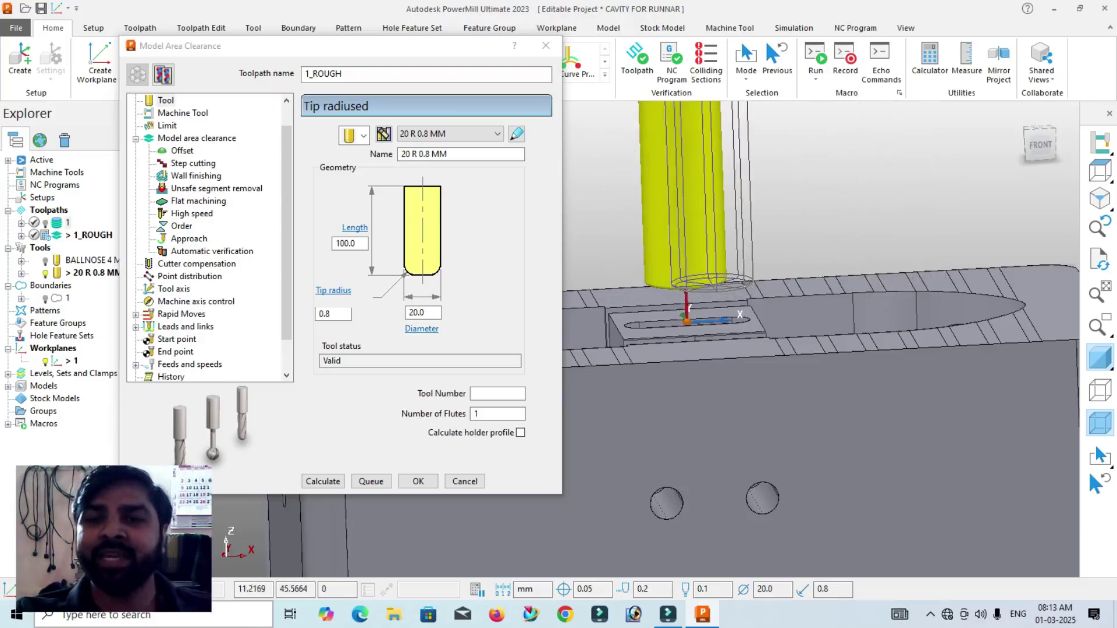
middle_click_drag(731, 309, 806, 299)
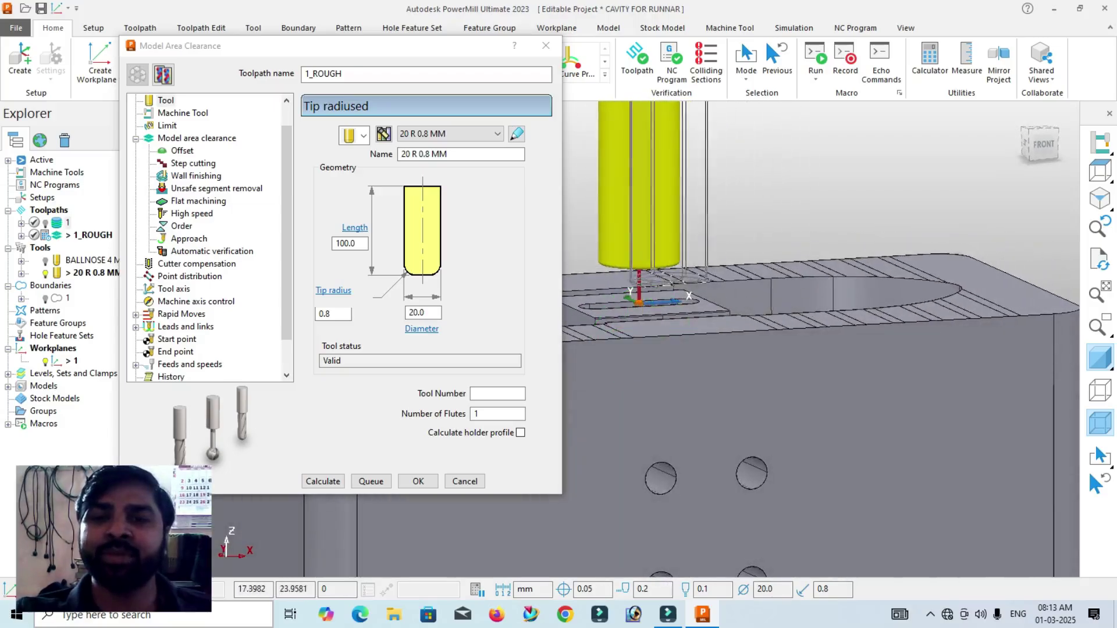
middle_click_drag(757, 338, 783, 323)
scroll(722, 301, "up", 3)
scroll(714, 295, "down", 3)
scroll(782, 323, "down", 3)
left_click(1100, 170)
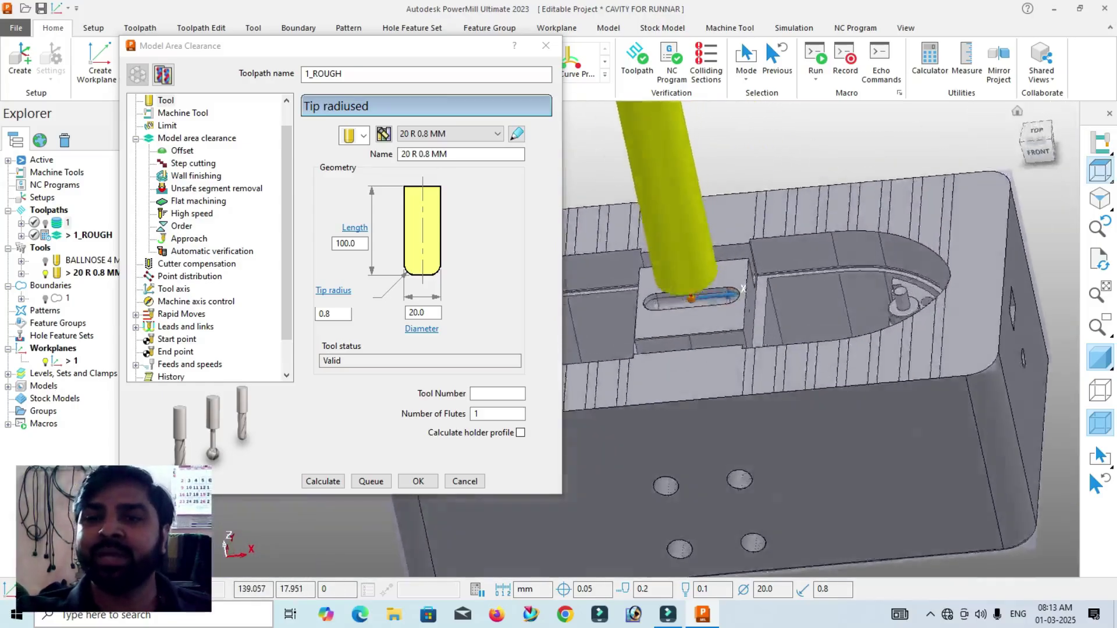
scroll(830, 285, "up", 4)
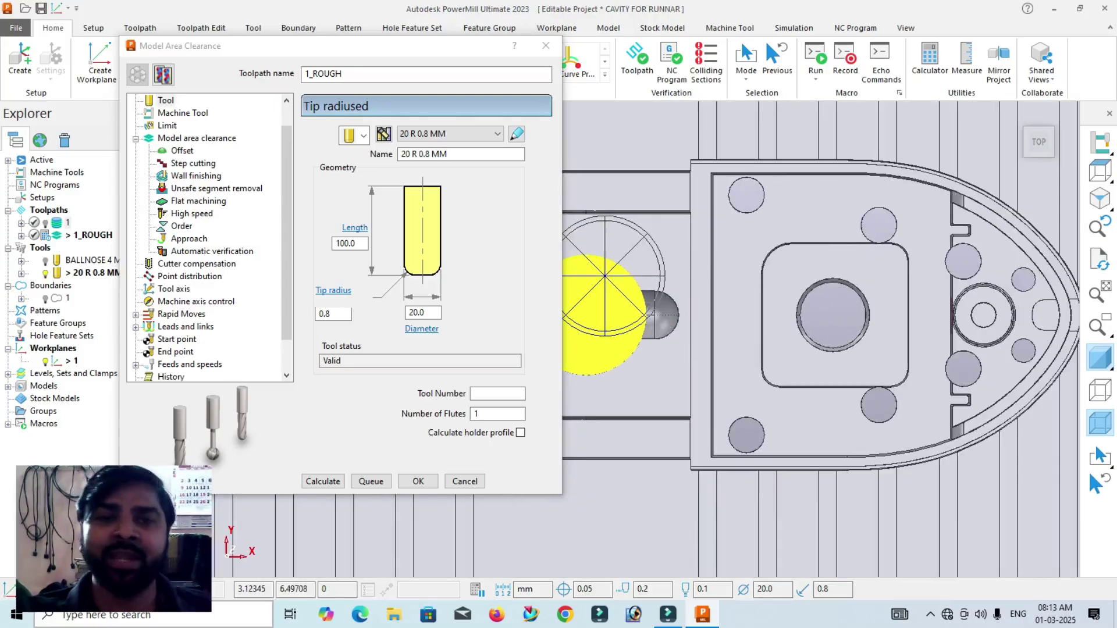
- Return to the unsafe segment removal settings and examine the tool's entry into the enclosed pockets from the front and top
left_click(216, 189)
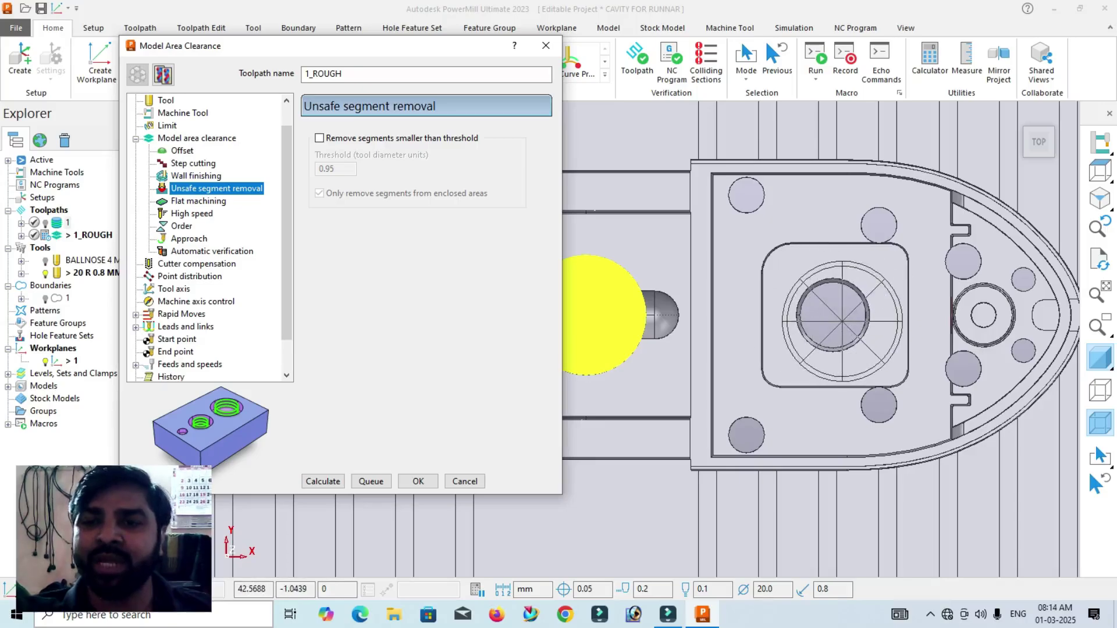
scroll(804, 316, "down", 3)
middle_click_drag(798, 398, 836, 294)
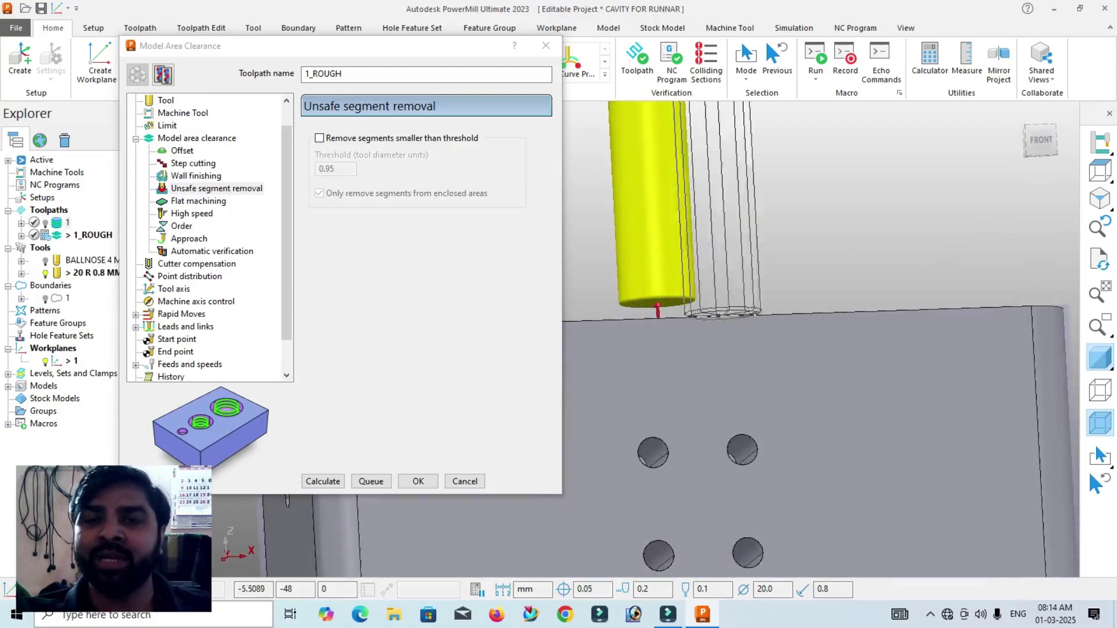
scroll(669, 288, "up", 4)
scroll(698, 301, "down", 3)
scroll(679, 316, "down", 3)
middle_click_drag(679, 316, 756, 293)
scroll(707, 429, "down", 3)
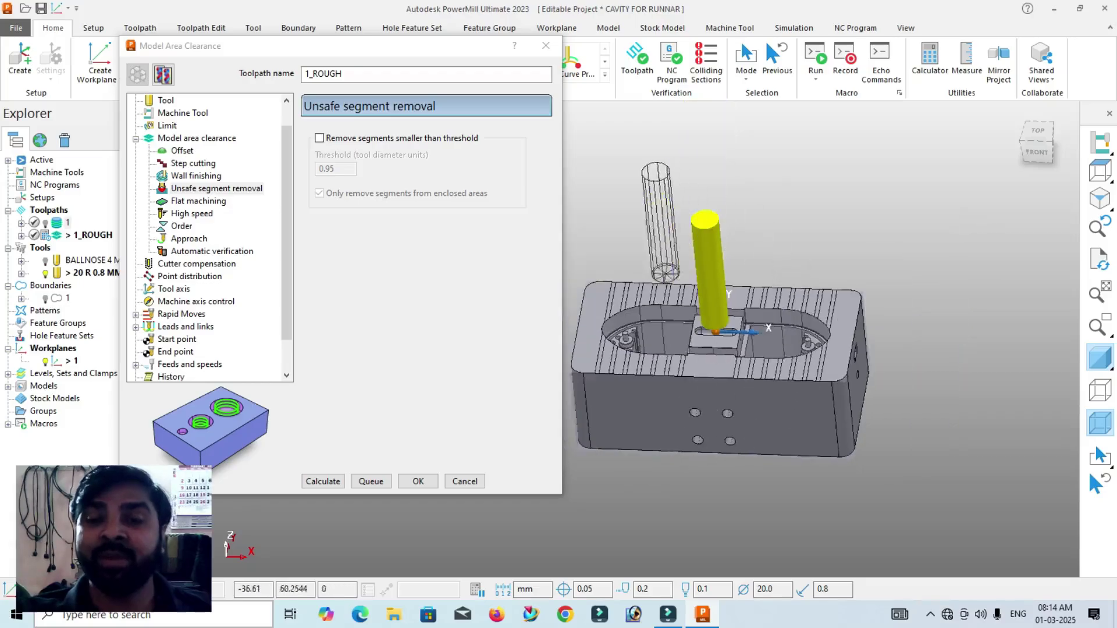
middle_click_drag(687, 276, 713, 349)
left_click(1038, 135)
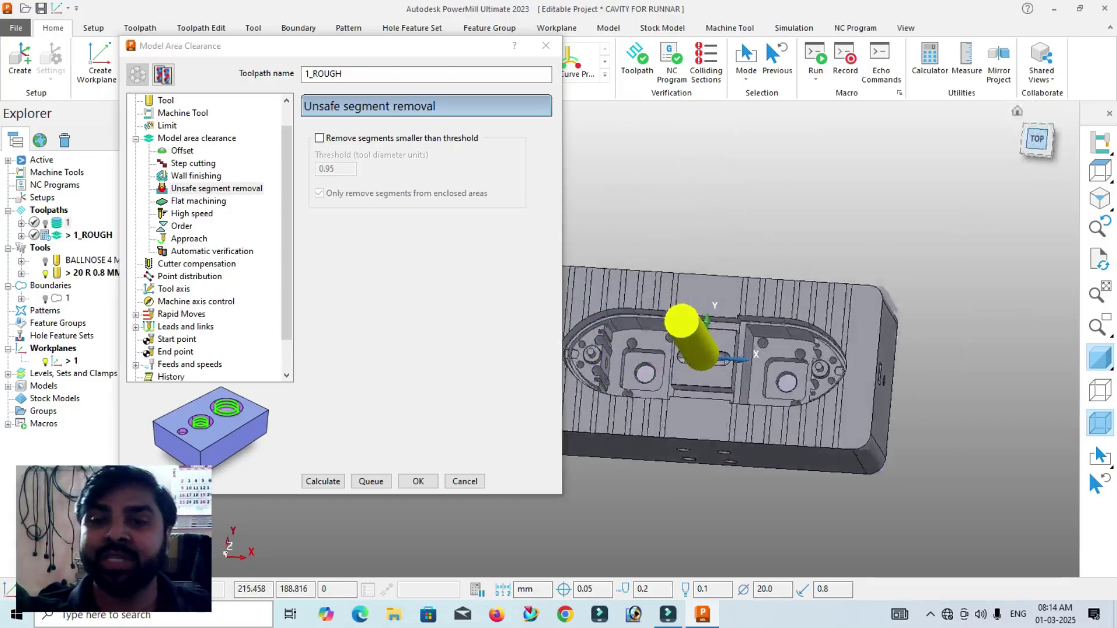
scroll(822, 320, "up", 2)
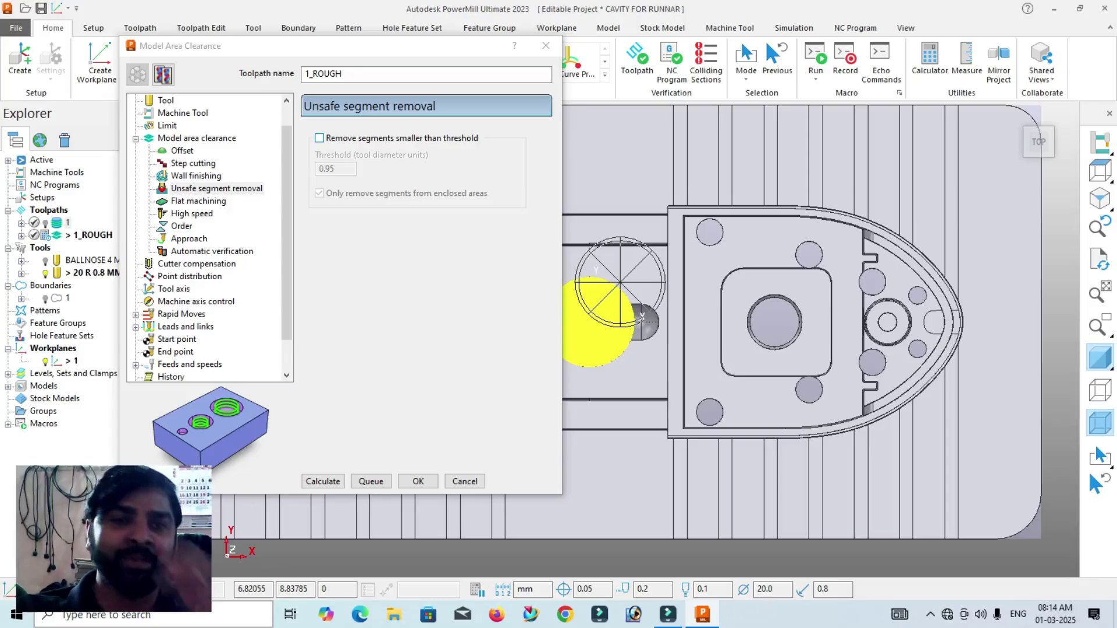
- Enable removal of segments smaller than the threshold, set the threshold to 1.25 tool diameters, and check the small pocket against the tool
left_click(319, 138)
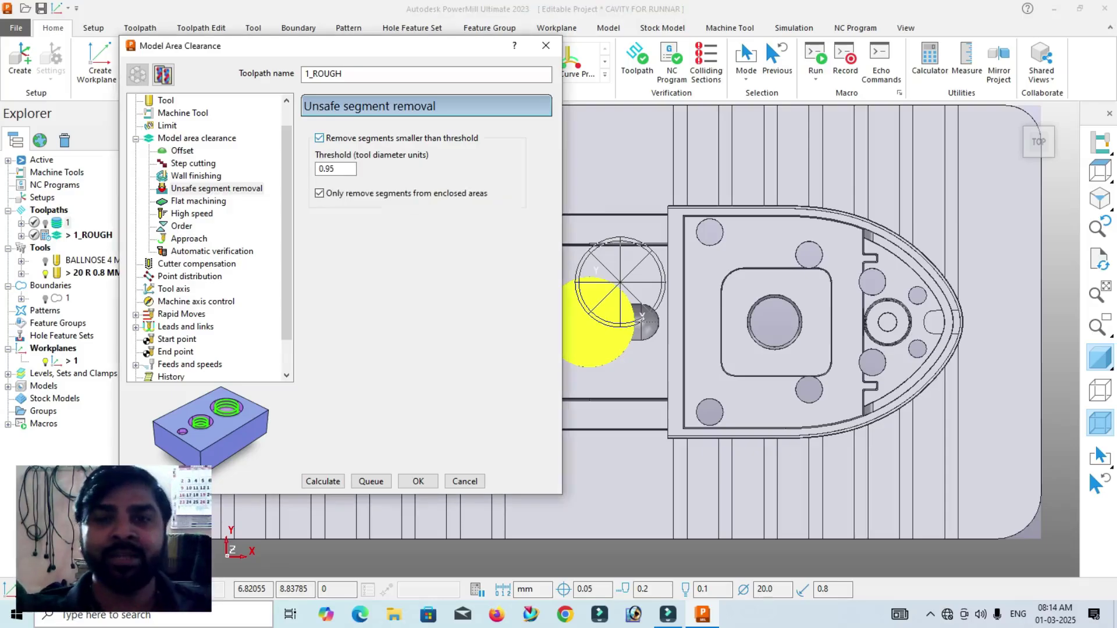
double_click(336, 169)
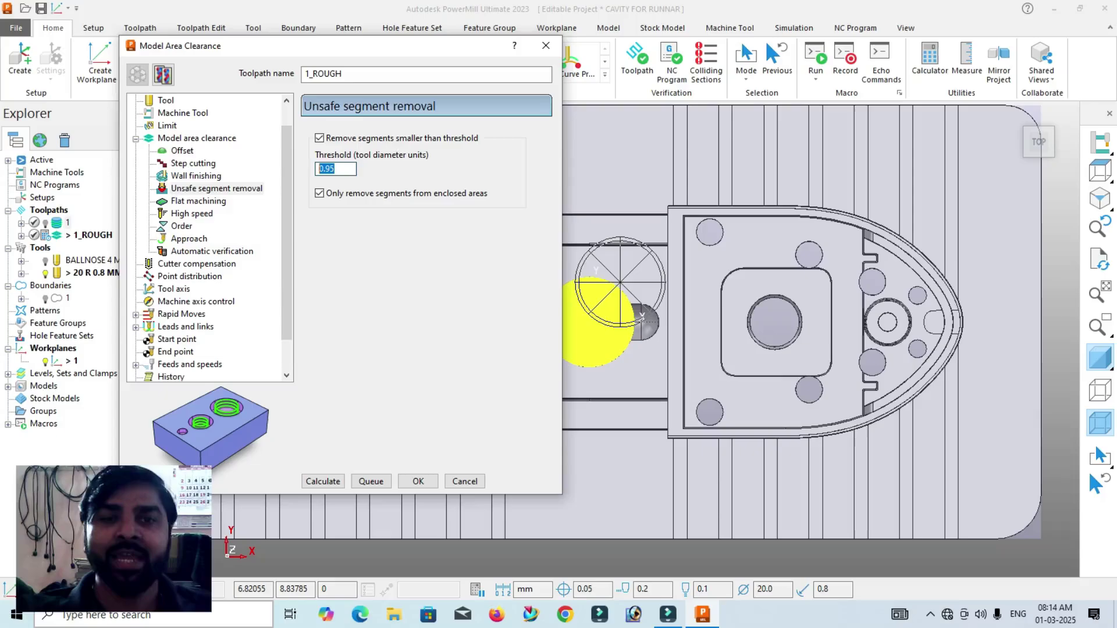
type("1.")
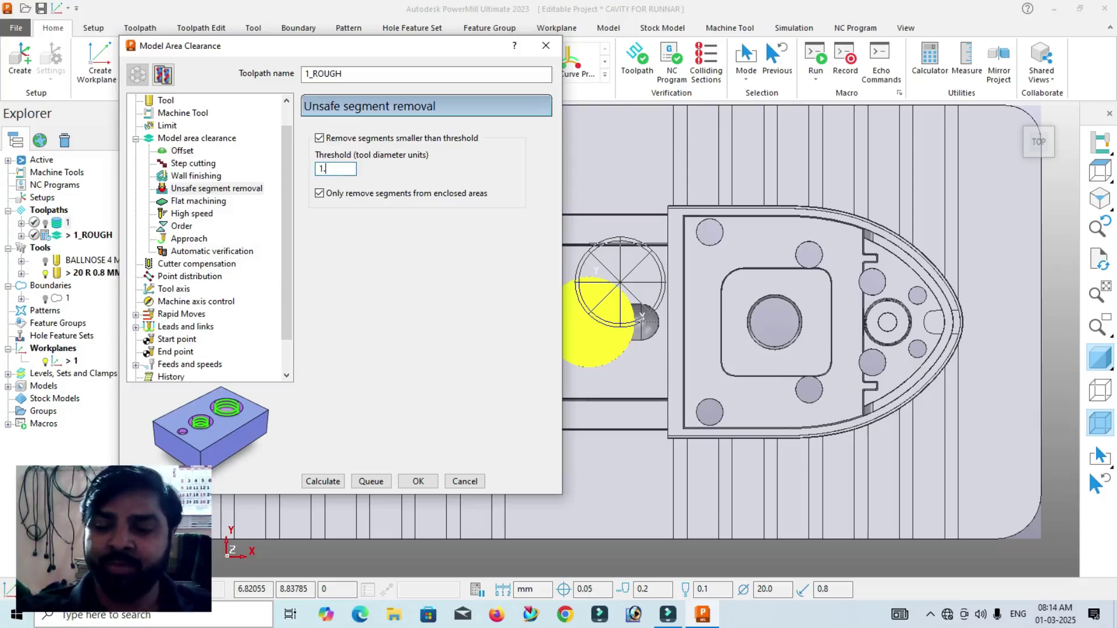
key("Return")
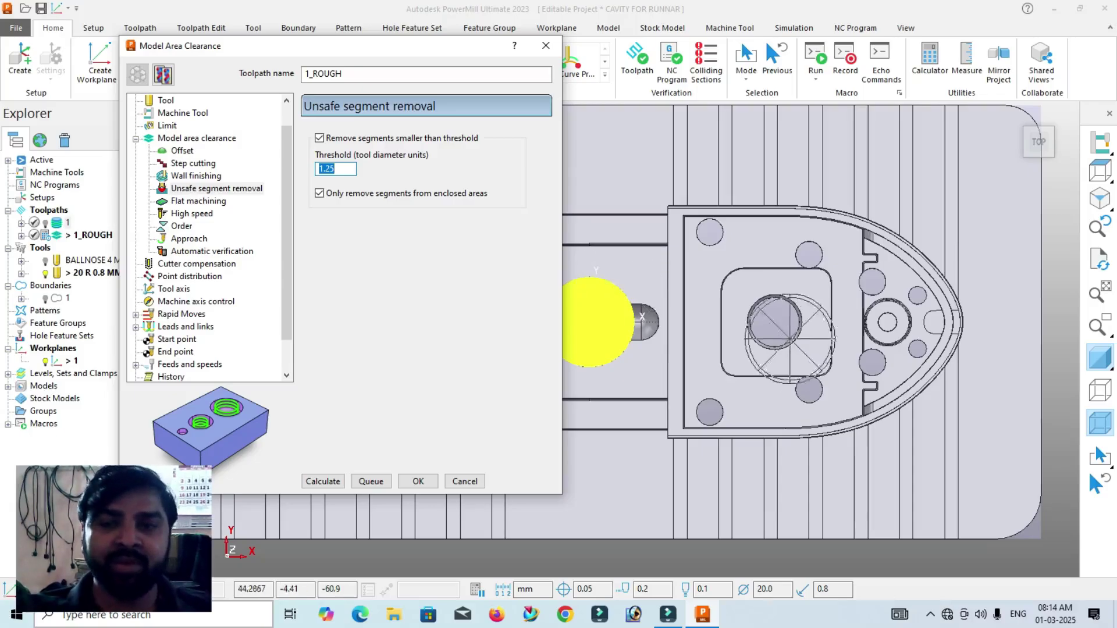
scroll(768, 324, "up", 3)
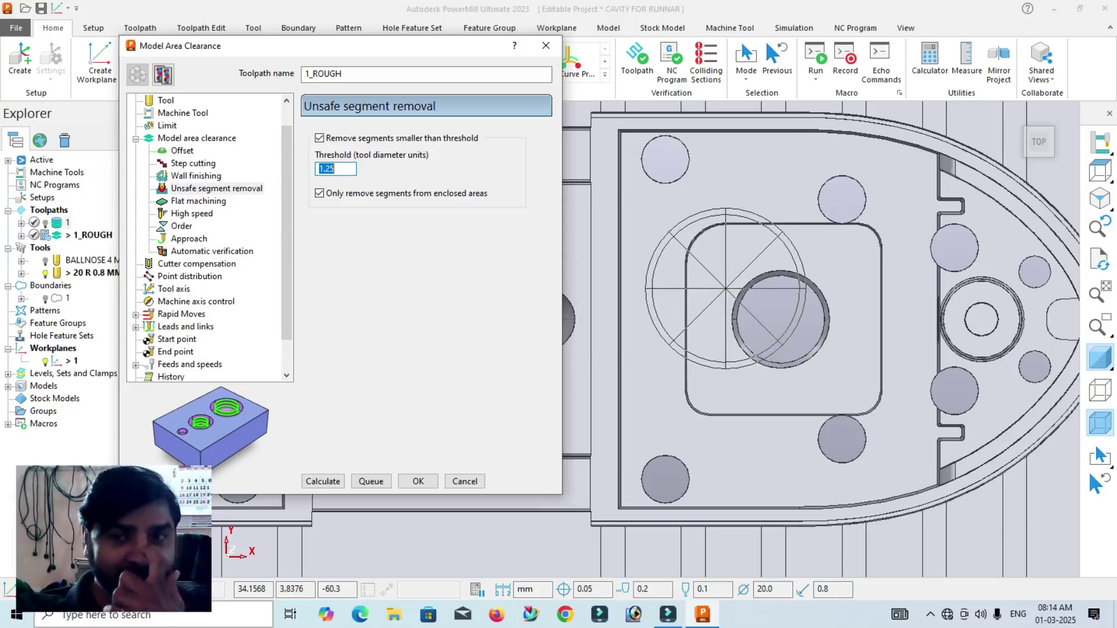
scroll(725, 289, "down", 4)
middle_click_drag(738, 361, 735, 321)
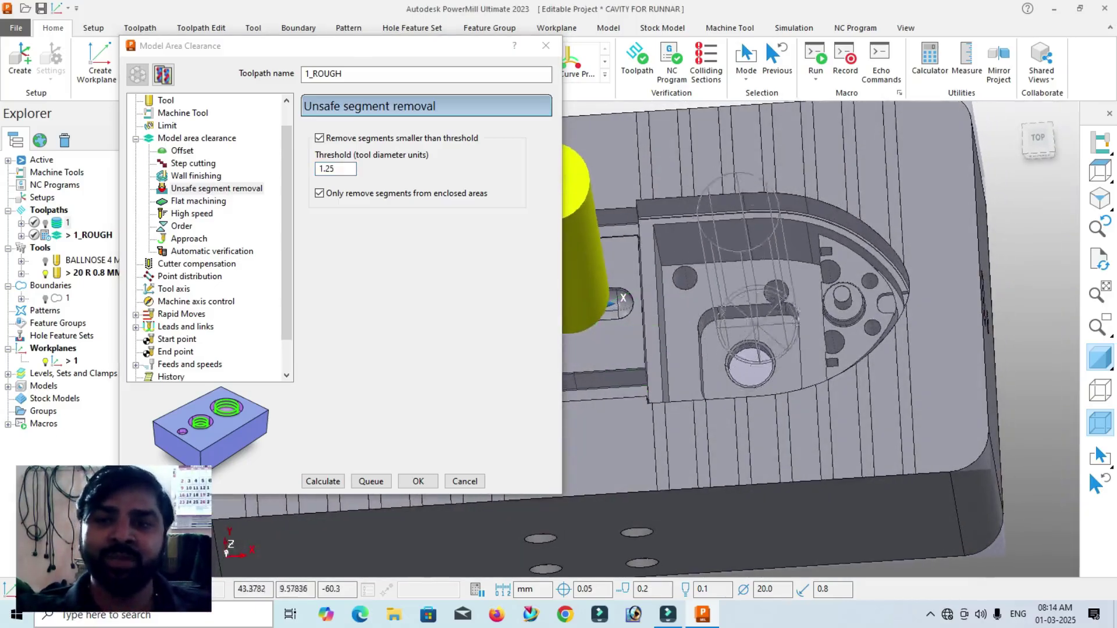
scroll(747, 306, "down", 2)
middle_click_drag(806, 284, 801, 296)
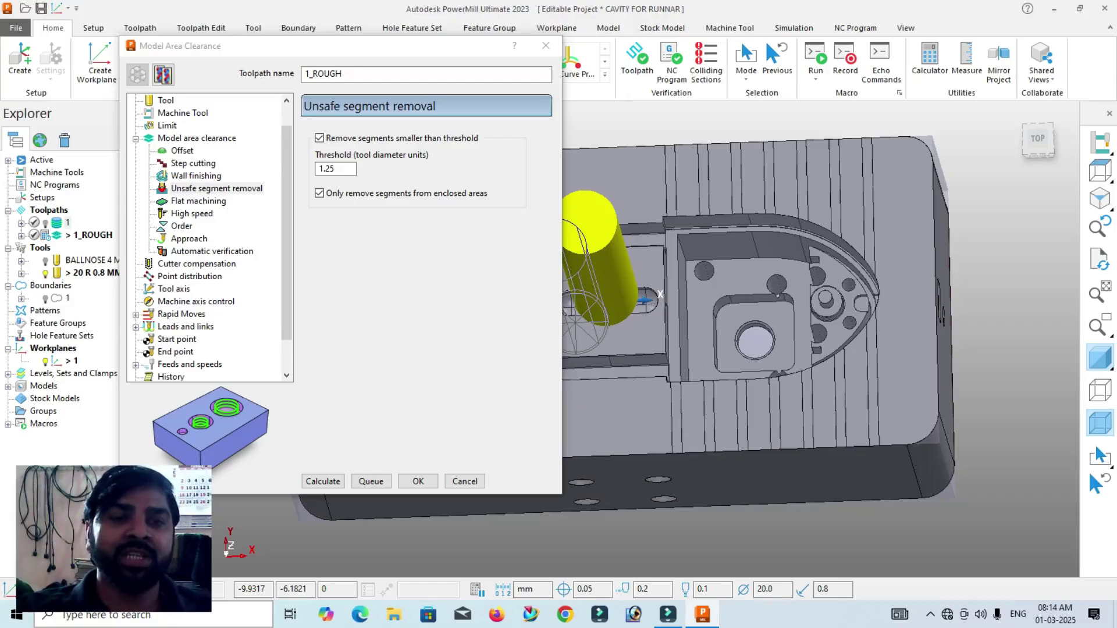
- Set Machine flats to Level in the roughing toolpath's flat machining settings
left_click(198, 201)
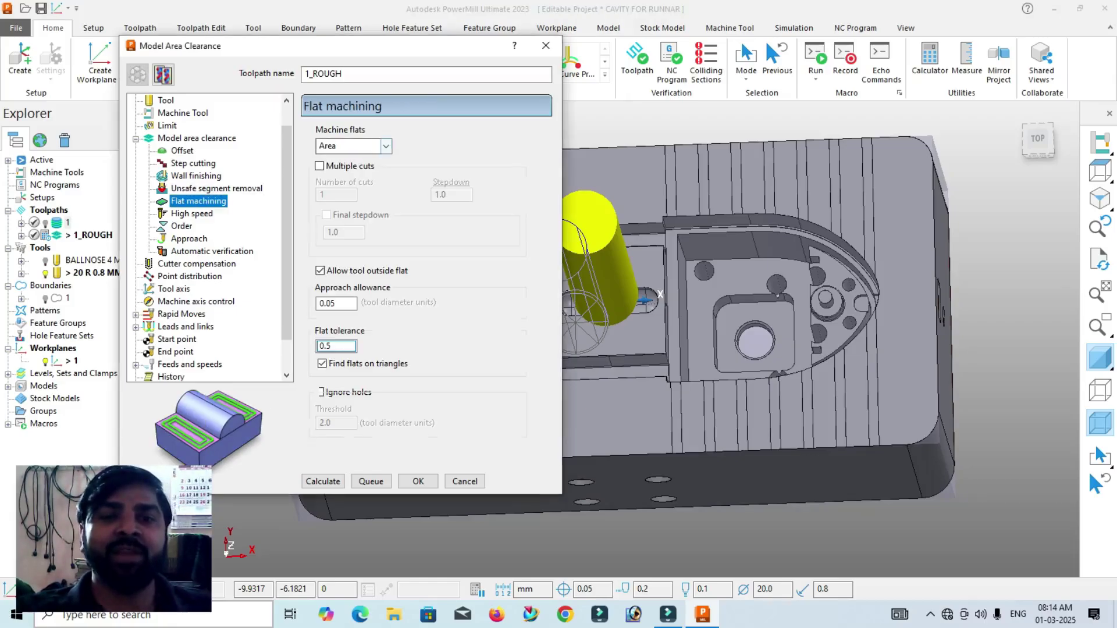
left_click(386, 147)
left_click(349, 185)
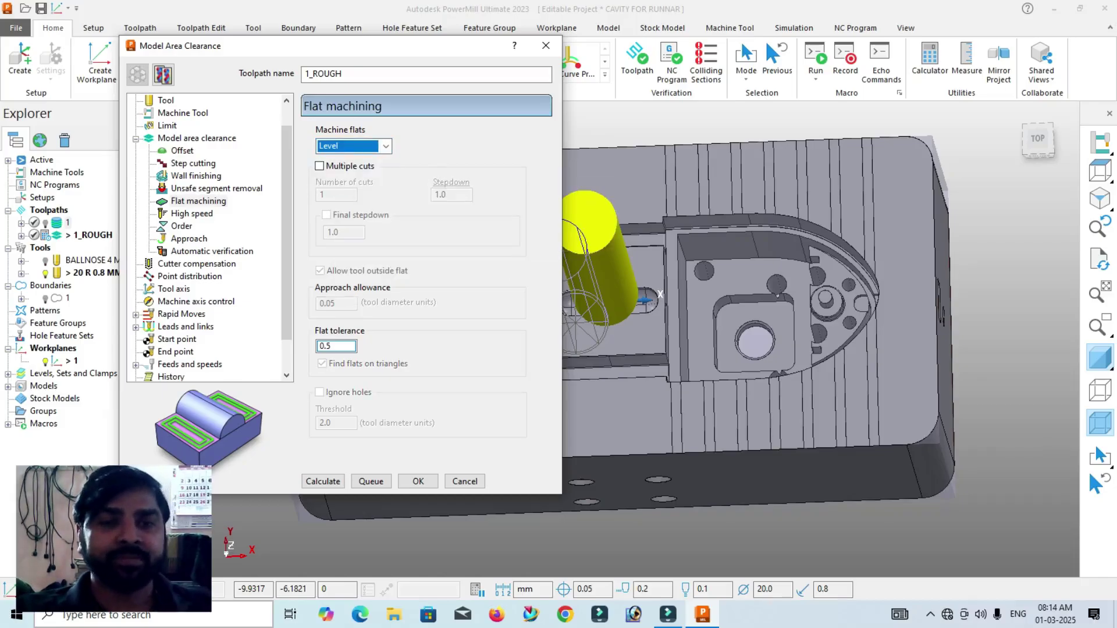
- Set raceline smoothing to 20% in the roughing toolpath's high speed settings
left_click(192, 213)
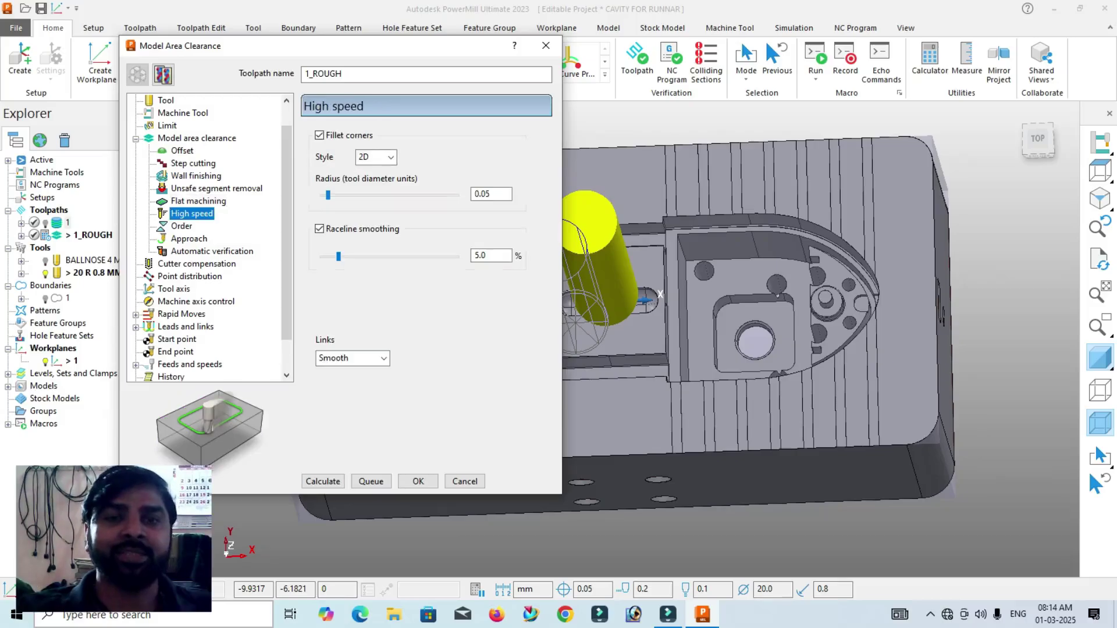
double_click(480, 256)
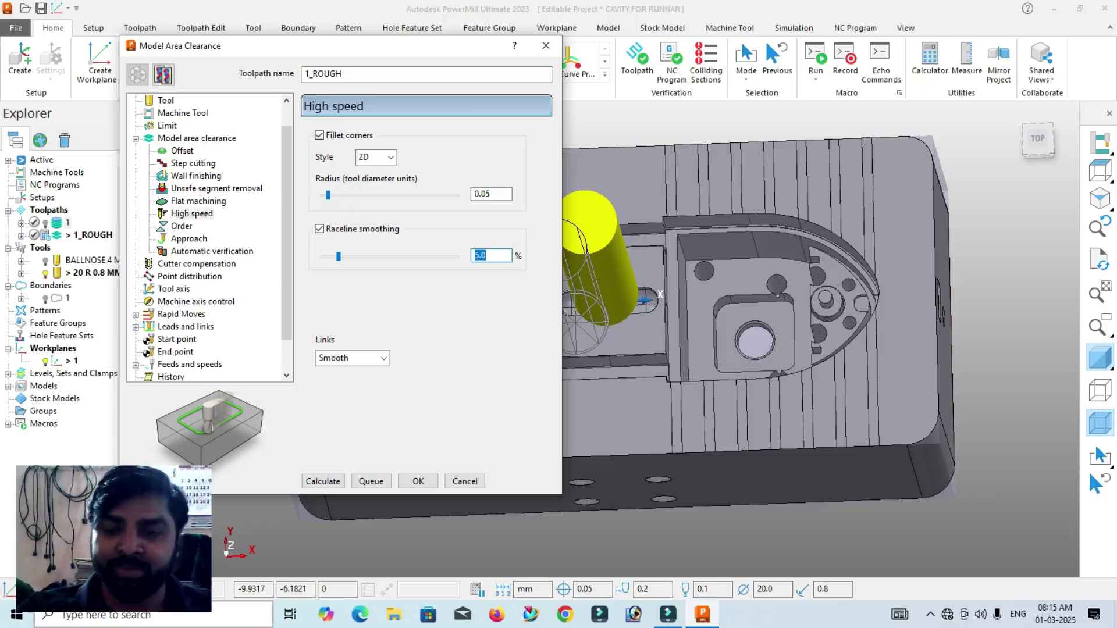
type("25")
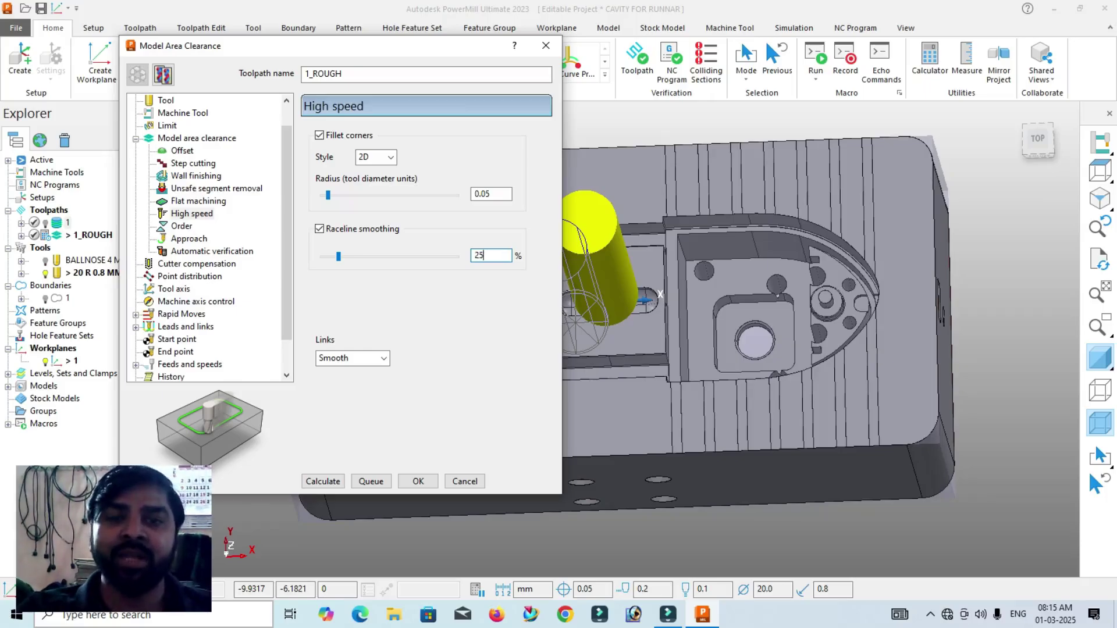
key("Return")
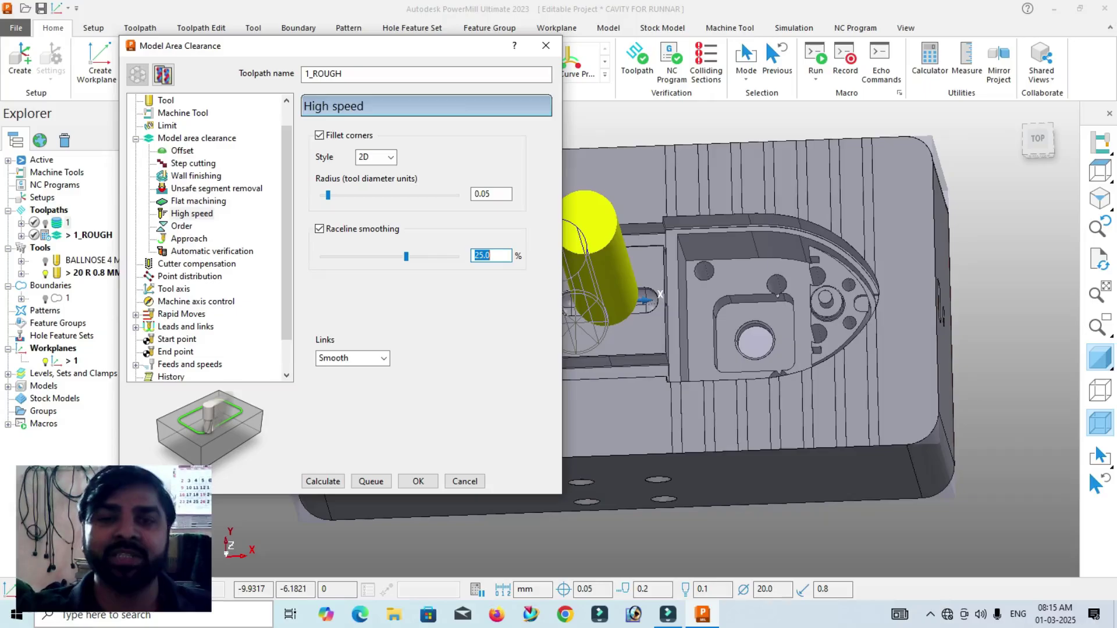
type("20")
key("Return")
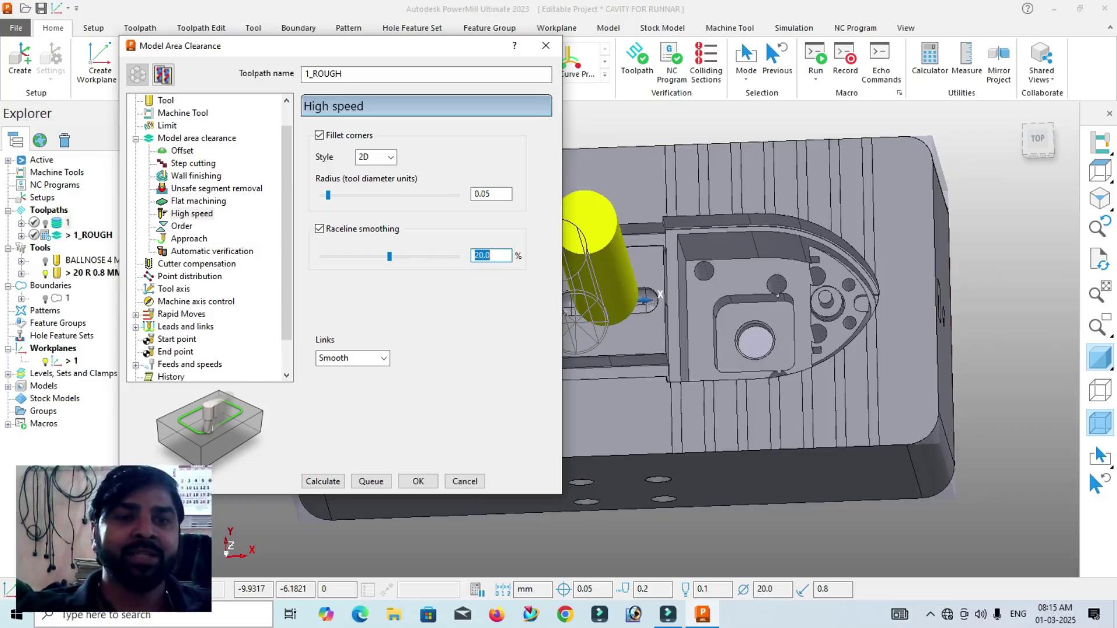
- Review the order, approach, automatic verification and cutter compensation settings, and examine the tool over the cavity from a tilted angle
left_click(181, 226)
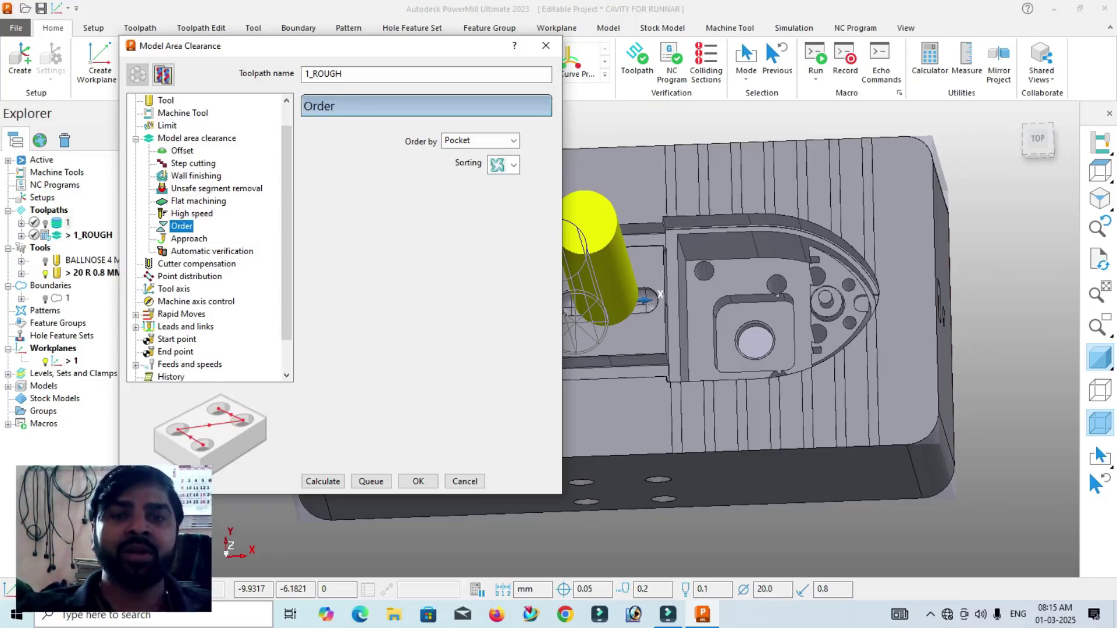
left_click(189, 238)
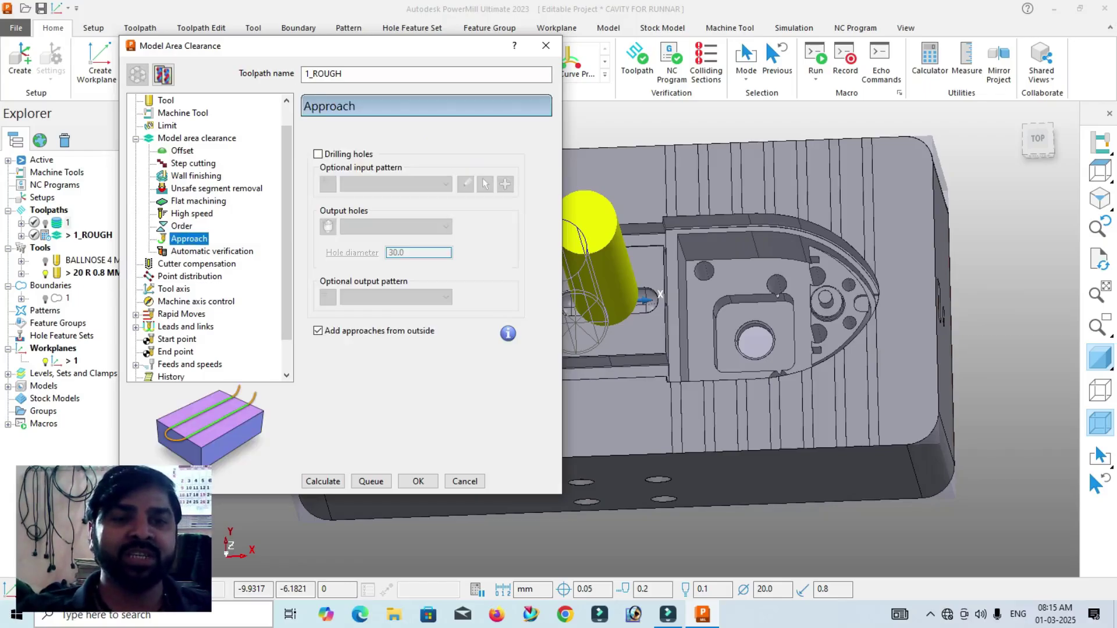
left_click(212, 251)
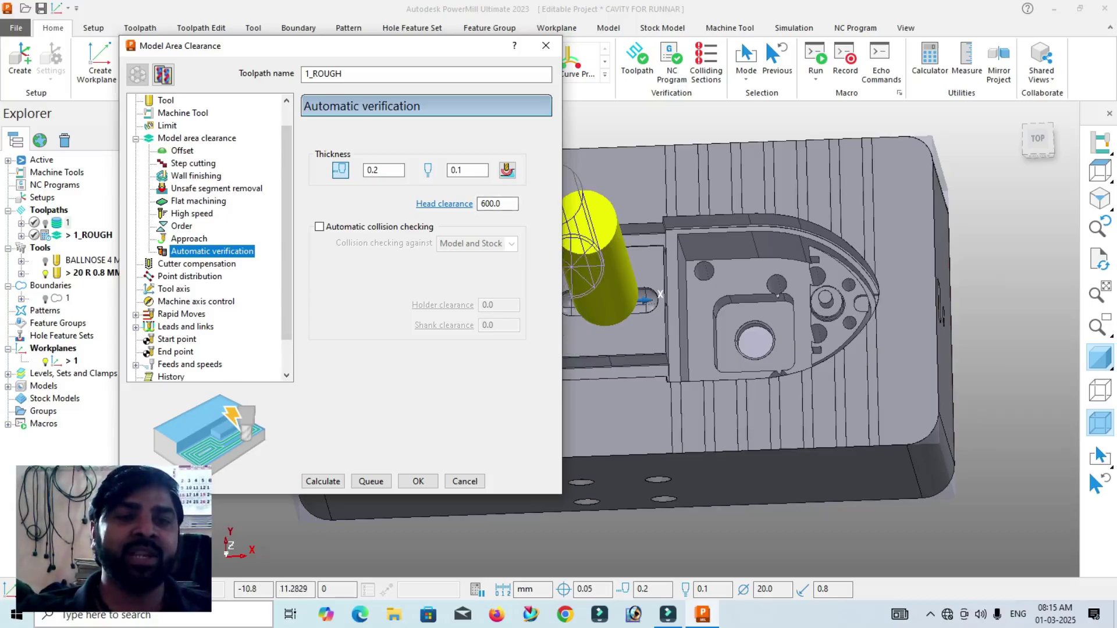
left_click(196, 264)
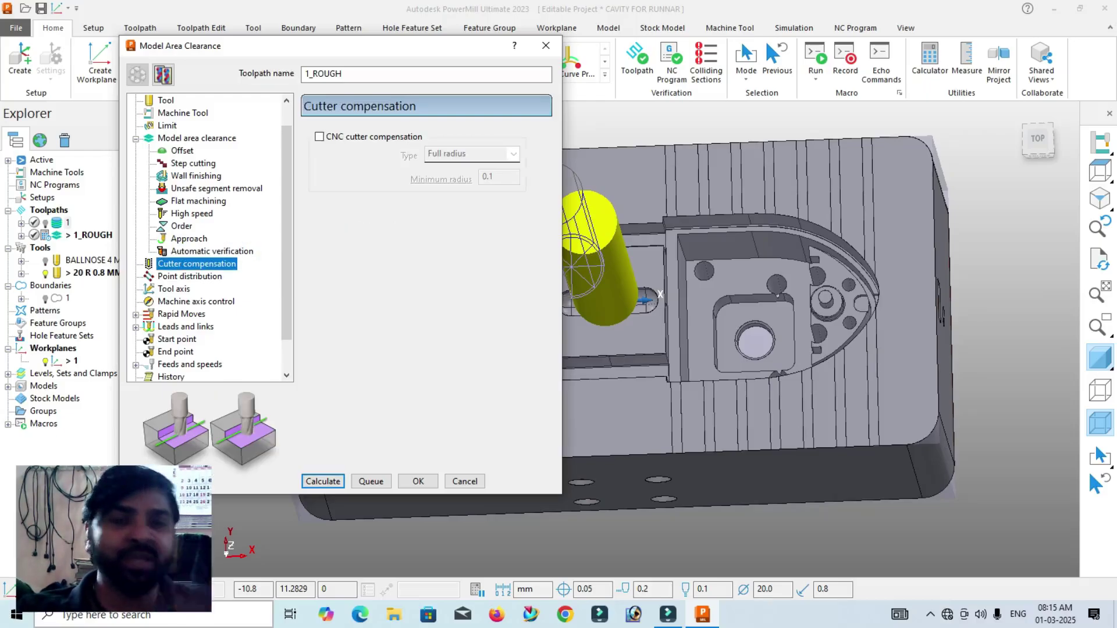
scroll(718, 315, "down", 2)
middle_click_drag(690, 247, 749, 180)
scroll(890, 261, "down", 2)
middle_click_drag(891, 261, 762, 301)
scroll(791, 280, "up", 4)
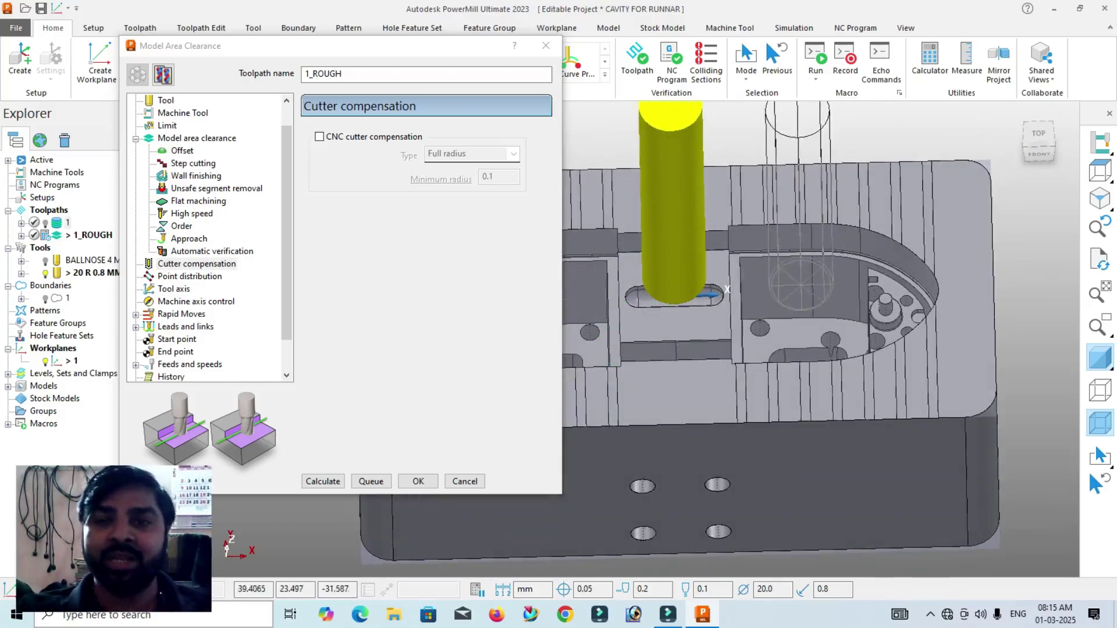
middle_click_drag(643, 342, 641, 345)
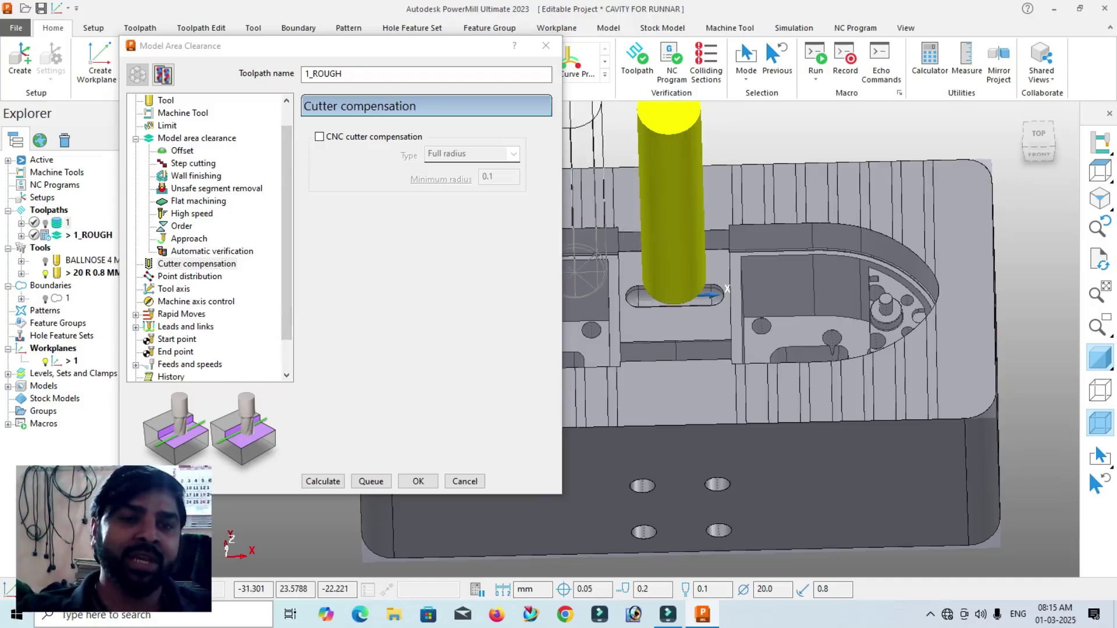
- Select Tolerance and keep arcs as the point distribution output type, and review the tool axis and machine axis control settings
left_click(190, 276)
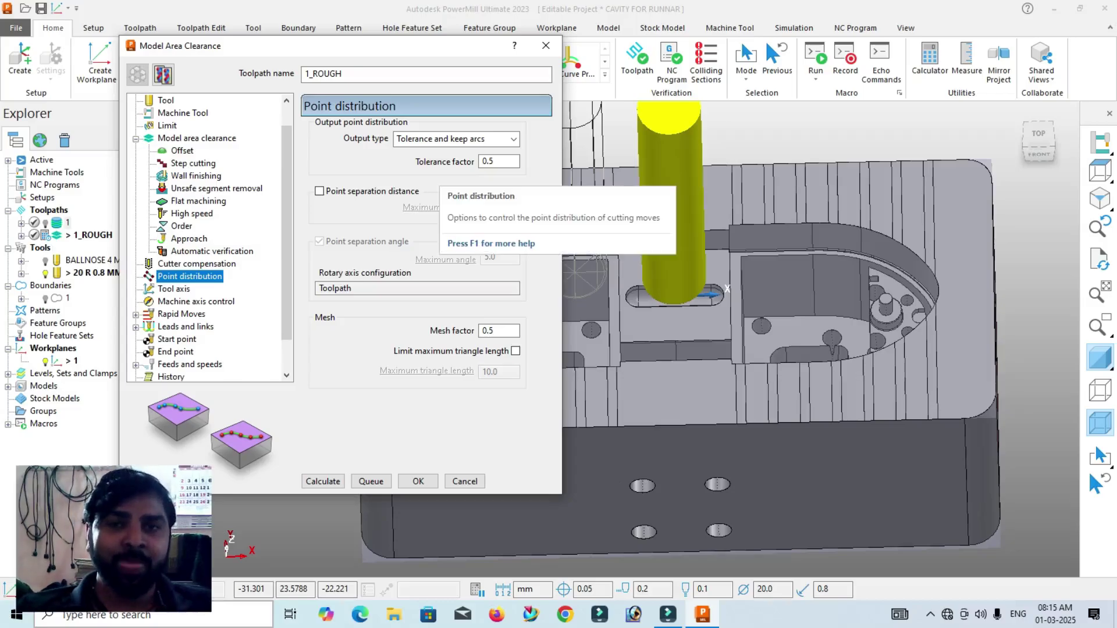
left_click(465, 138)
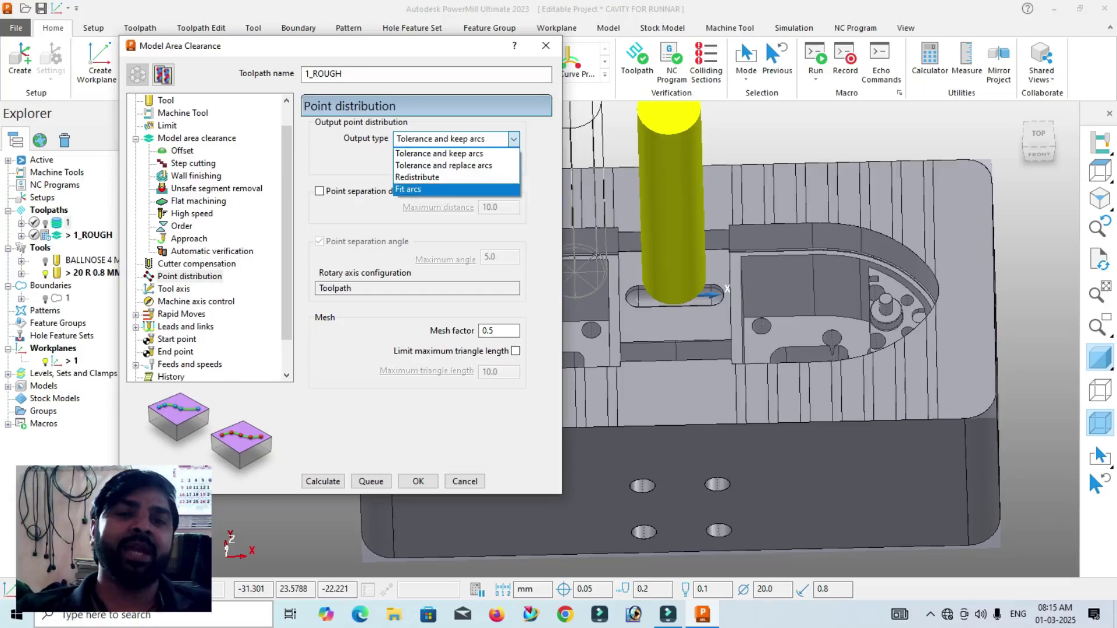
left_click(439, 153)
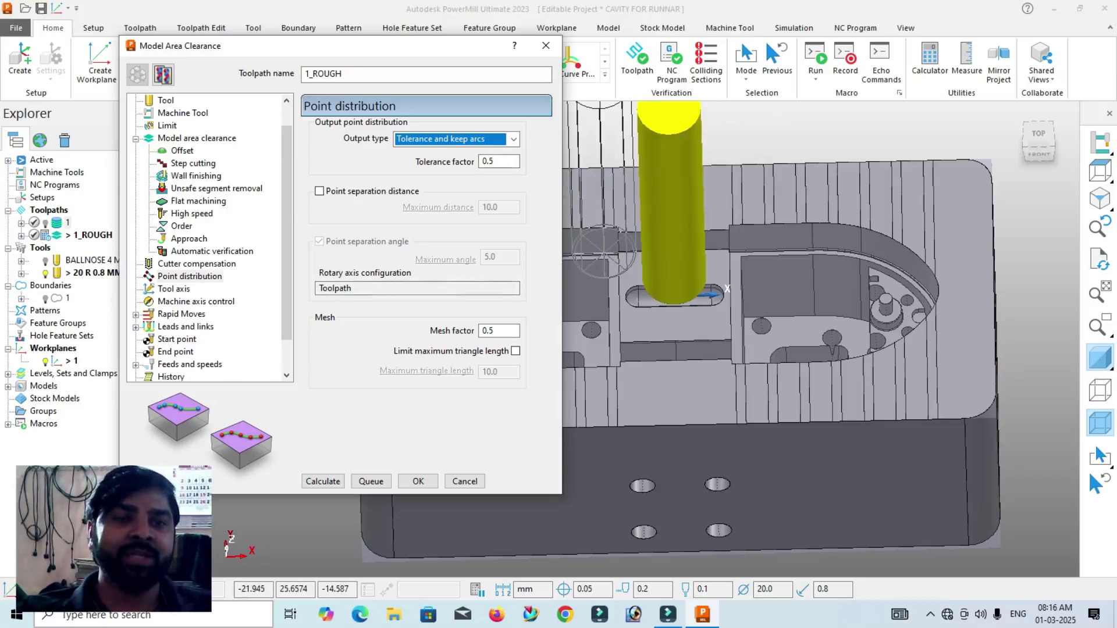
left_click(174, 289)
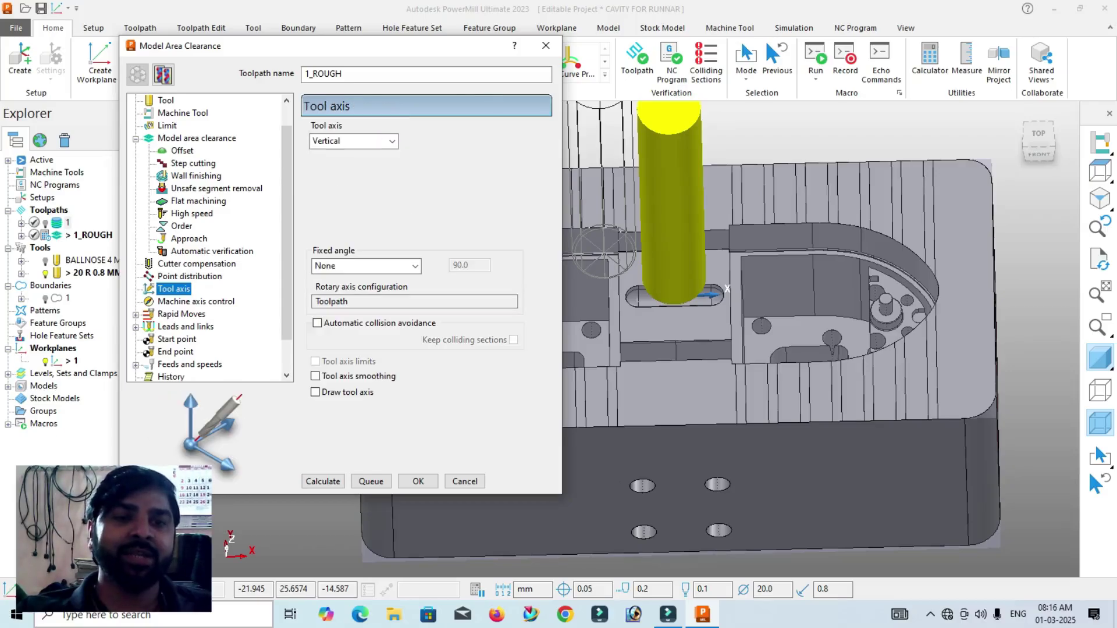
left_click(197, 302)
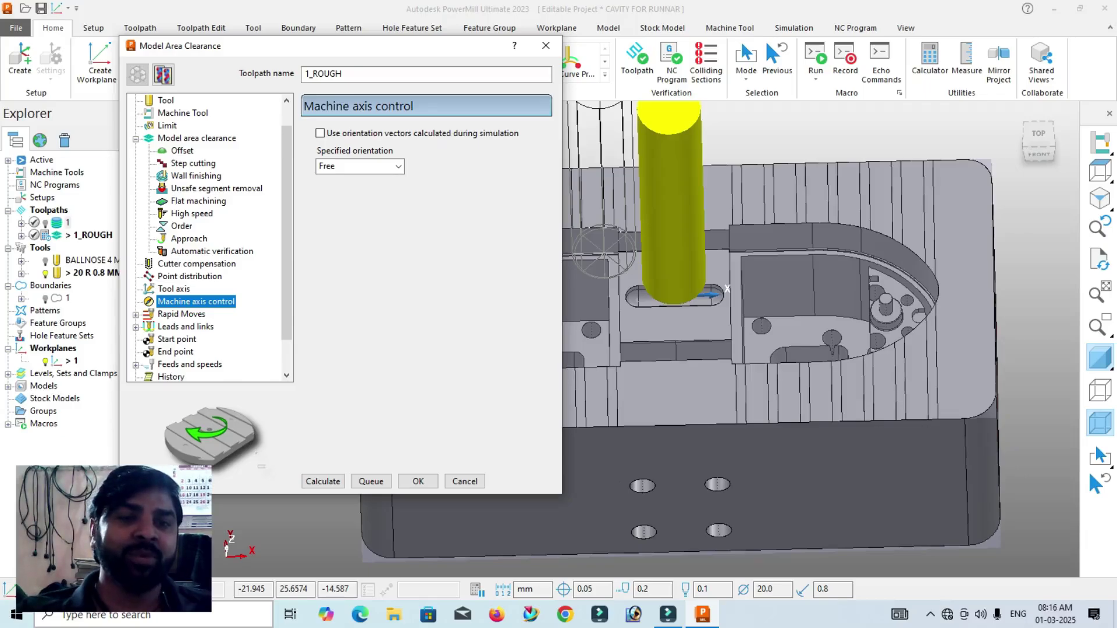
- Set the rapid height to 100 mm in the rapid move settings and check the tool's height above the block from the front
left_click(182, 314)
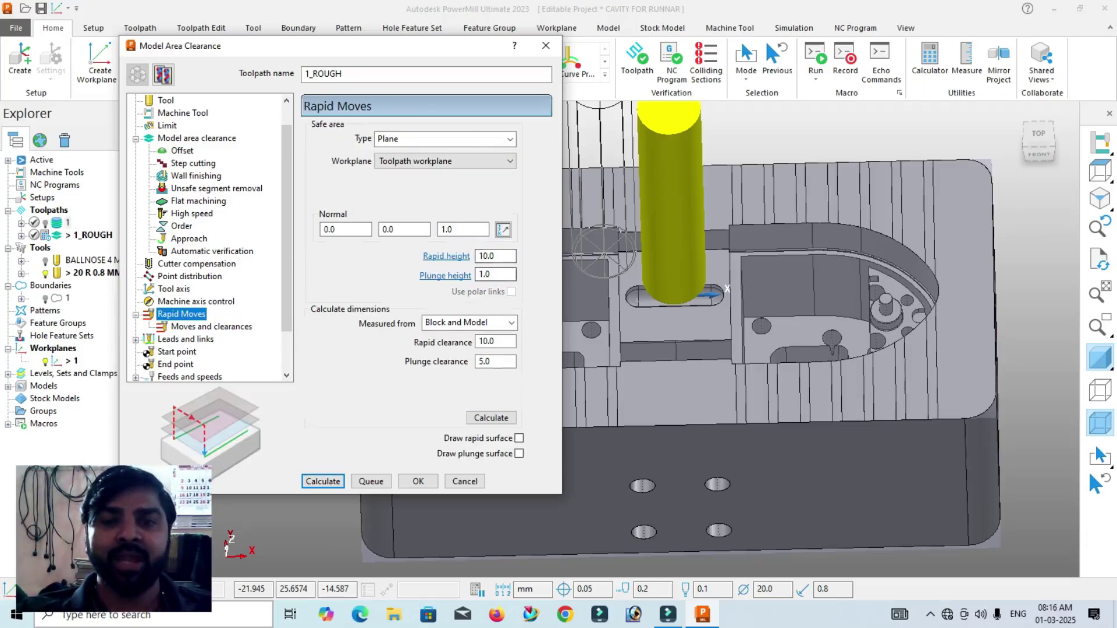
double_click(493, 256)
type("100")
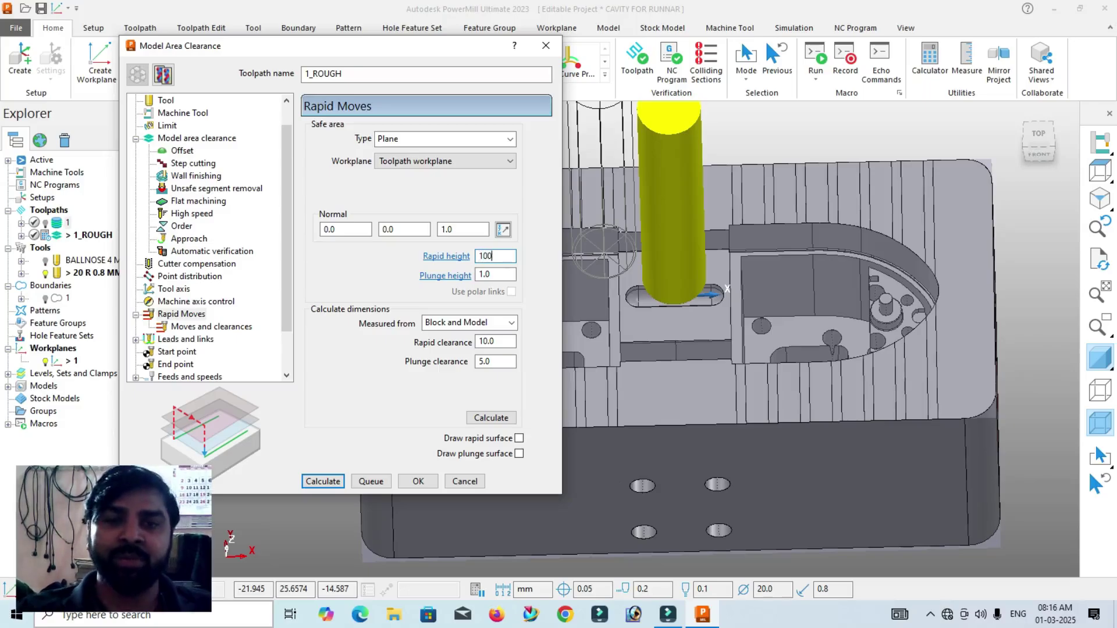
key("Return")
scroll(797, 366, "down", 2)
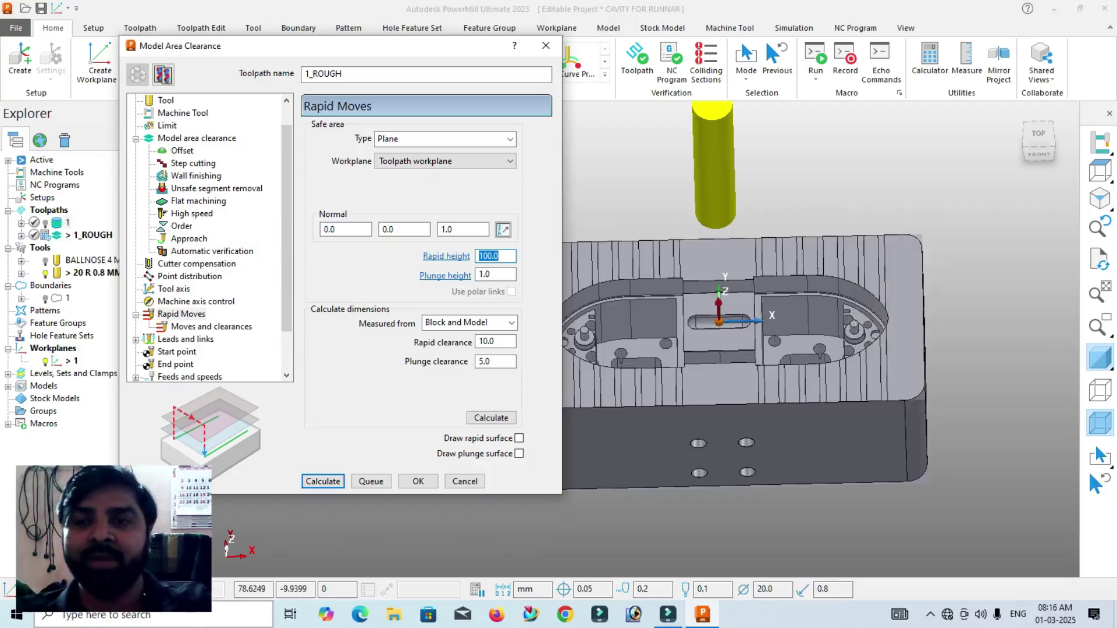
middle_click_drag(708, 317, 712, 248)
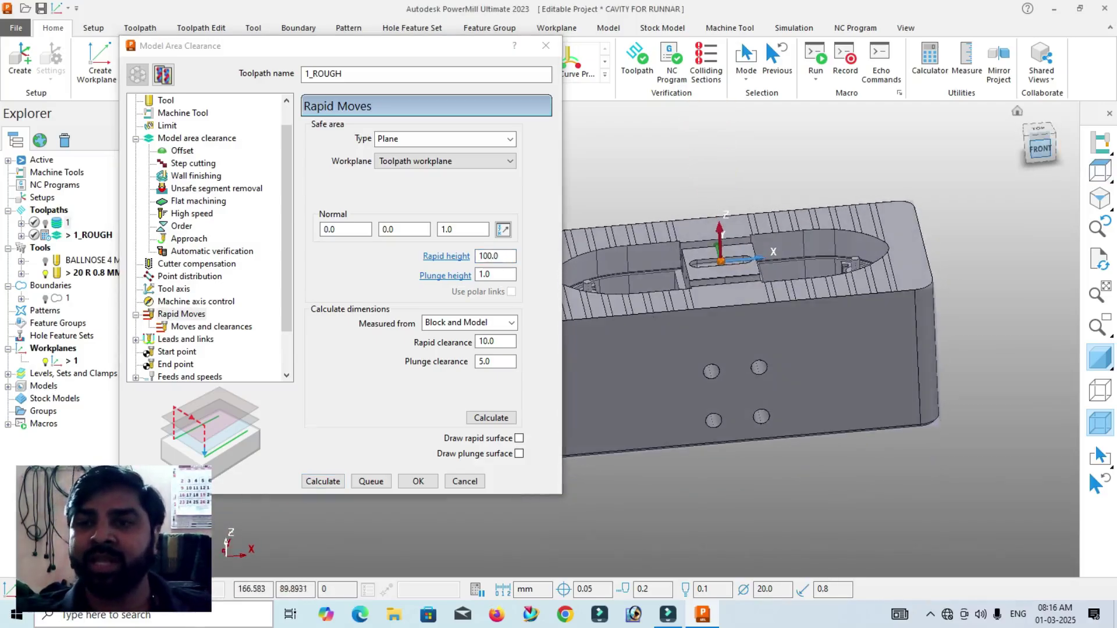
left_click(1040, 145)
scroll(645, 397, "up", 2)
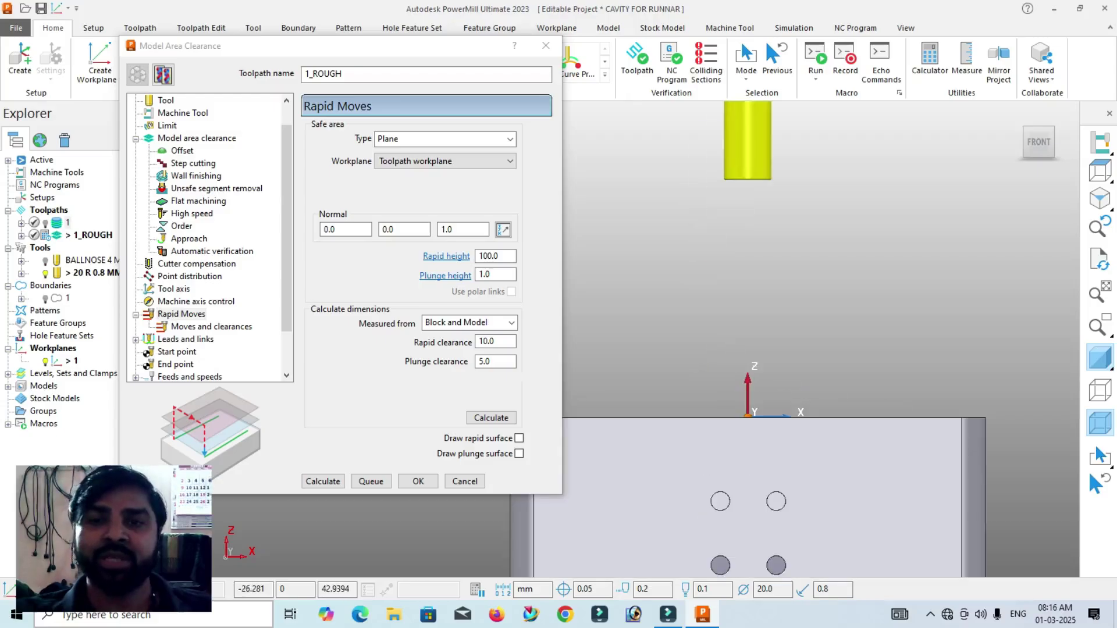
double_click(490, 275)
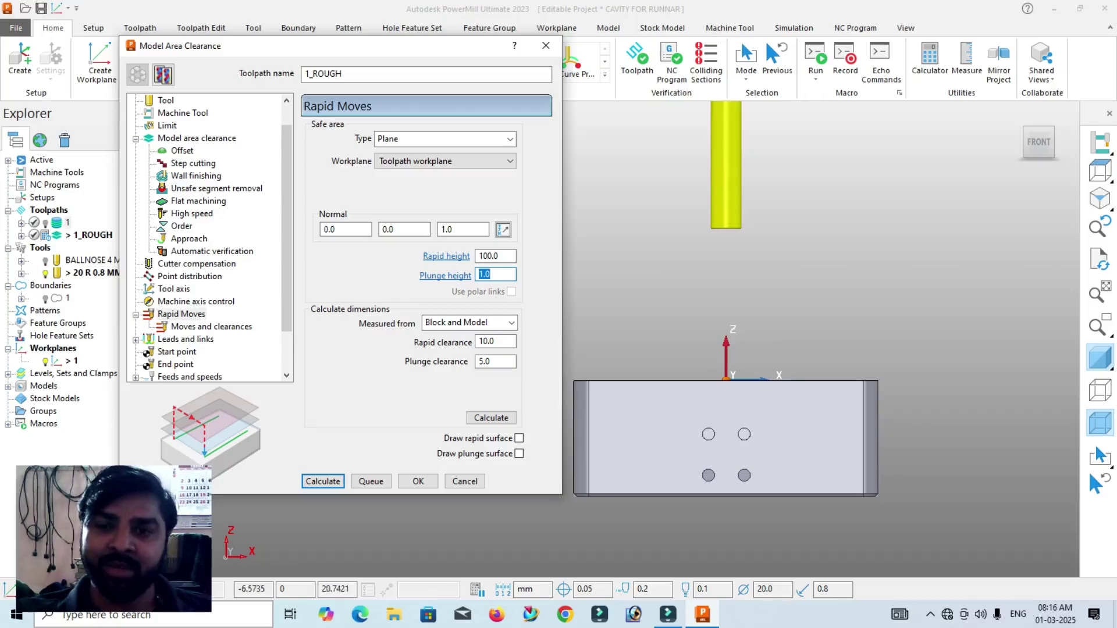
middle_click_drag(669, 315, 661, 361)
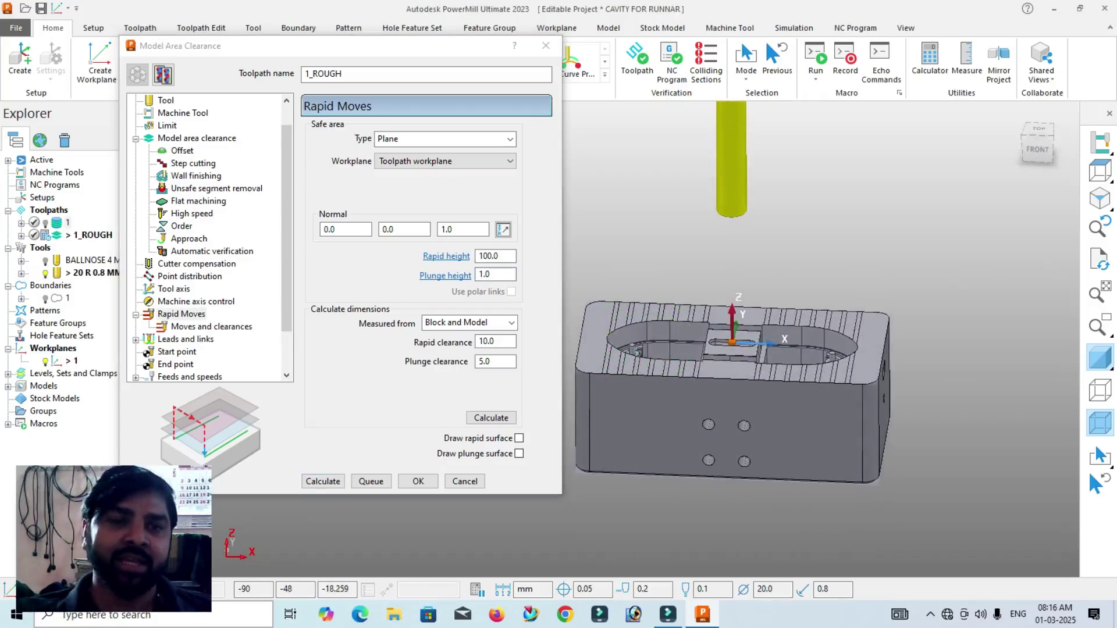
- Review the rapid moves and clearances settings and examine the raised tool's position above the cavity from tilted angles
left_click(211, 327)
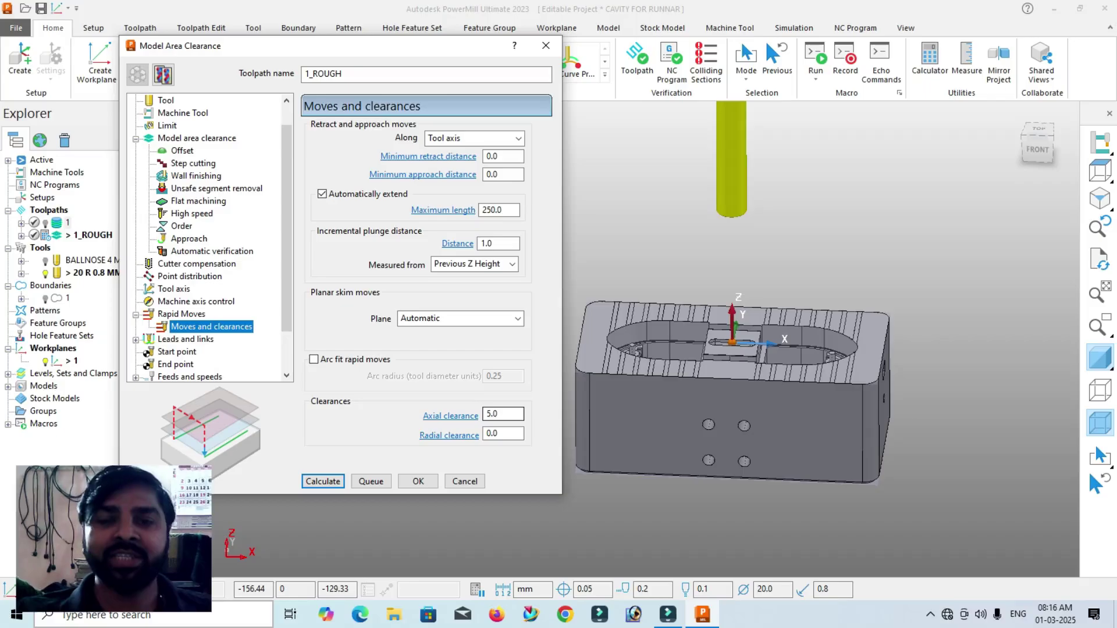
middle_click_drag(641, 343, 643, 377)
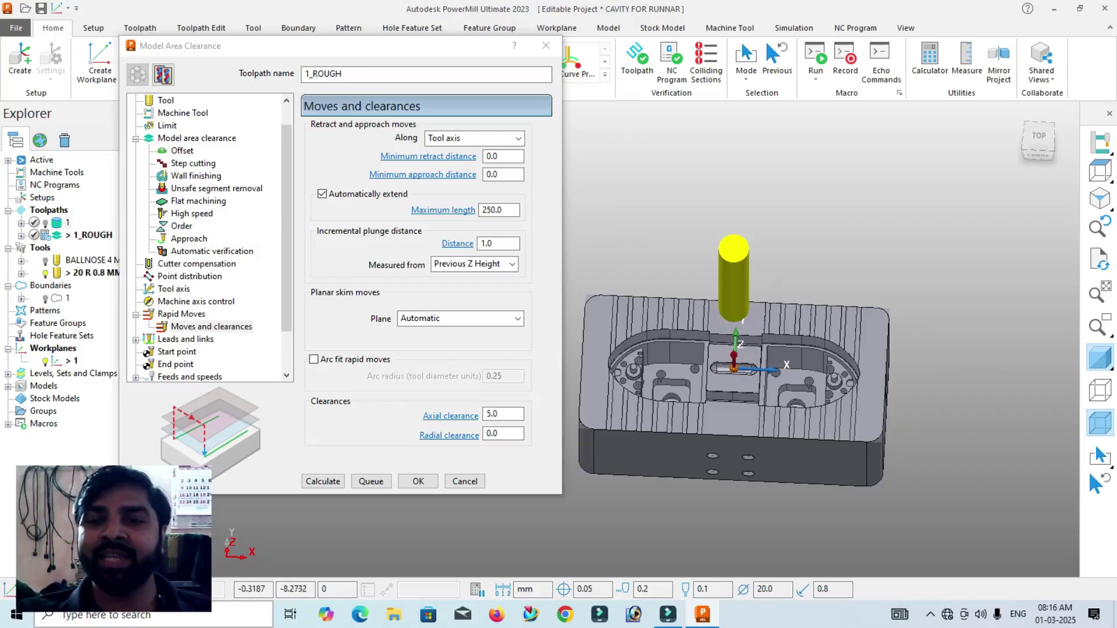
middle_click_drag(665, 343, 713, 372)
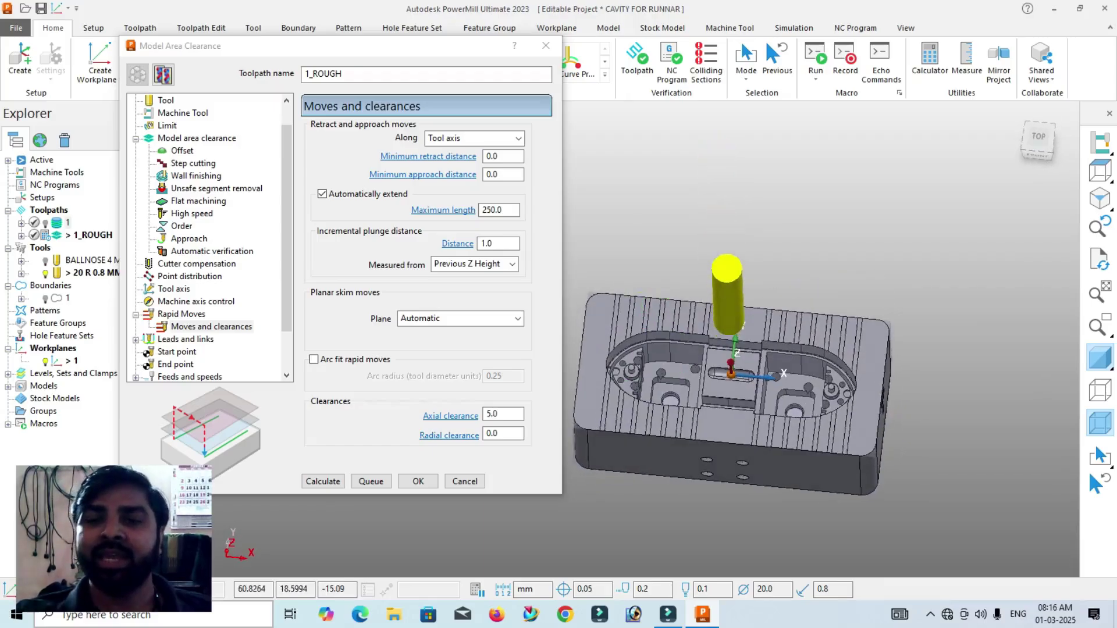
mouse_move(615, 457)
middle_mouse_down()
mouse_move(601, 415)
mouse_move(603, 476)
middle_mouse_up()
middle_click_drag(653, 343, 681, 342)
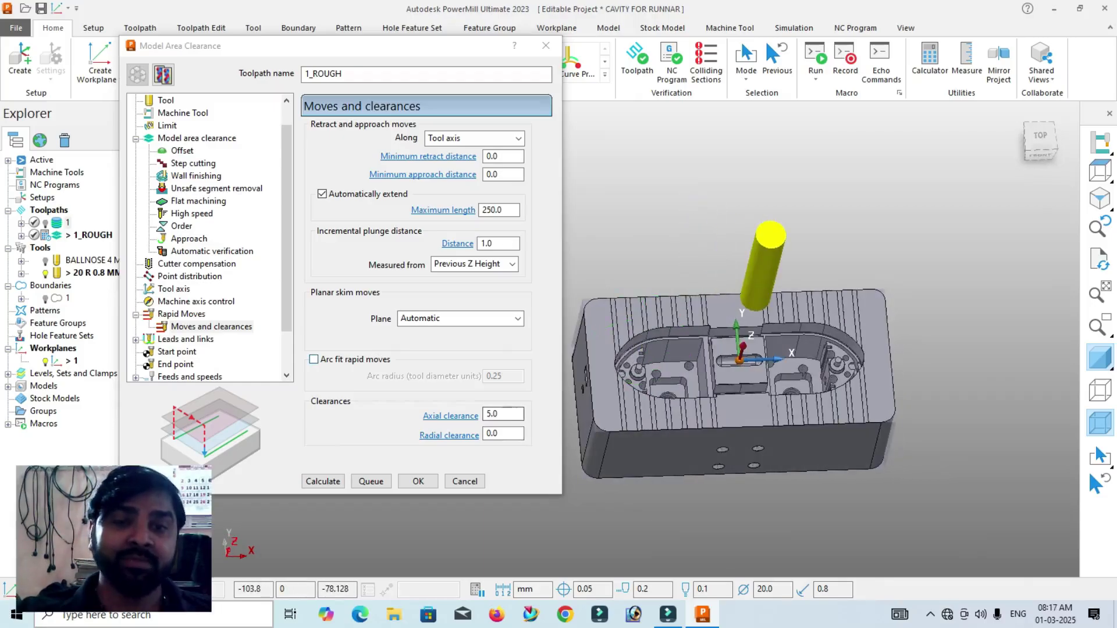
- Set the first-choice lead-in of the roughing toolpath to Ramp
double_click(189, 339)
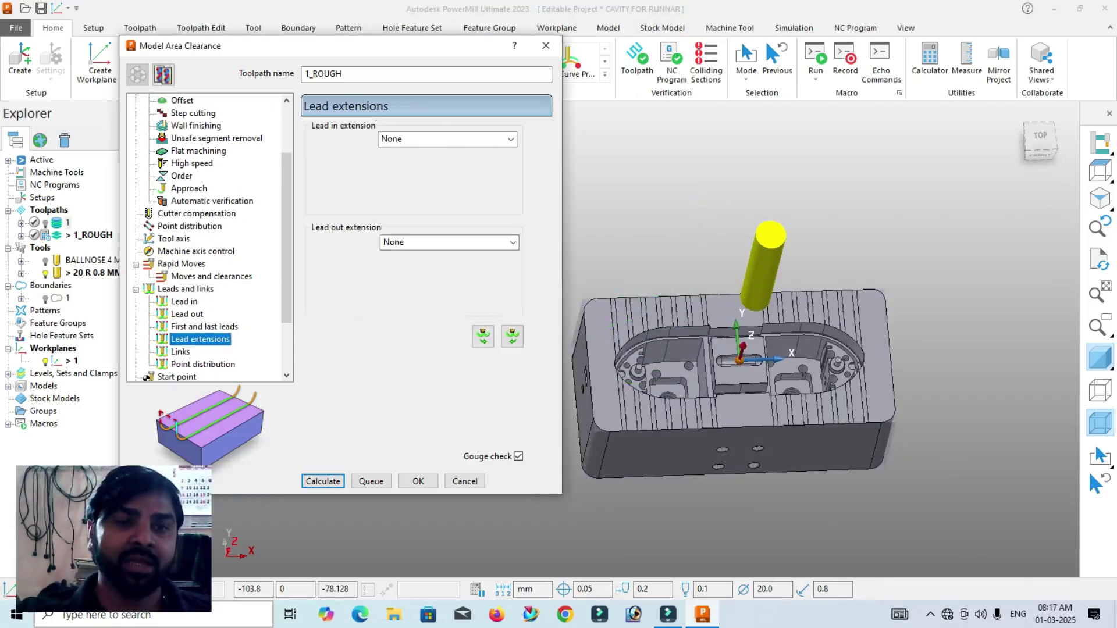
left_click(183, 301)
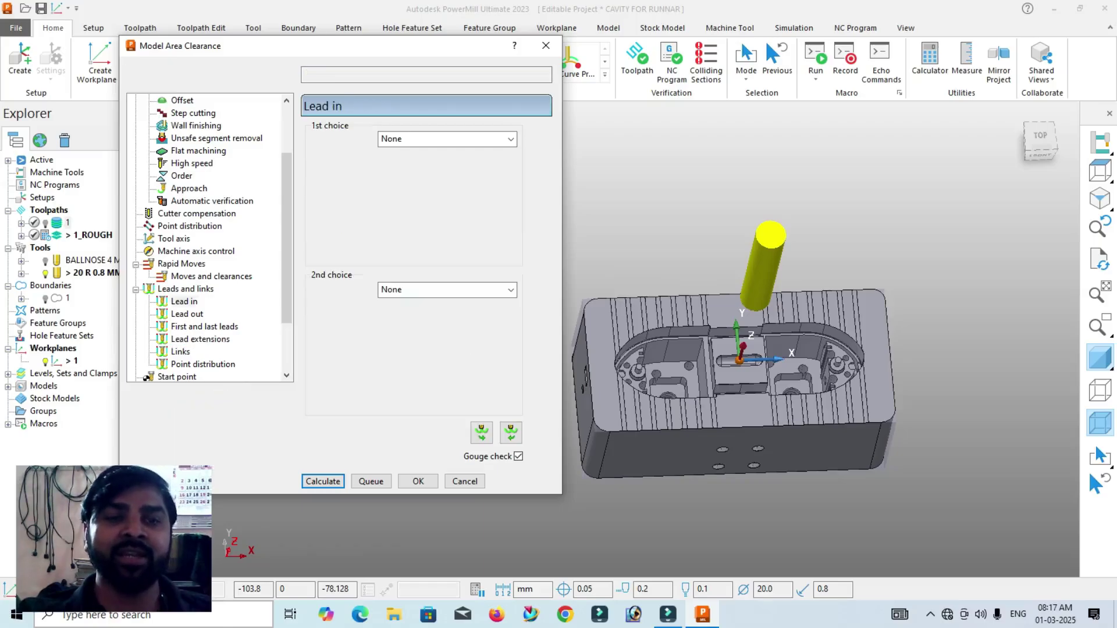
left_click(447, 140)
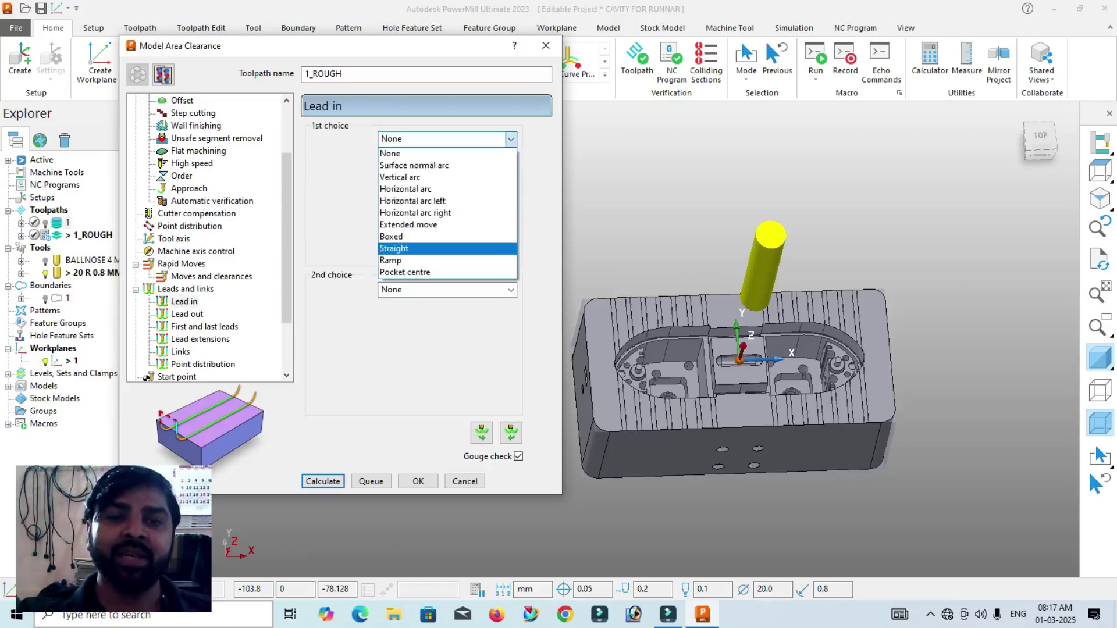
left_click(407, 261)
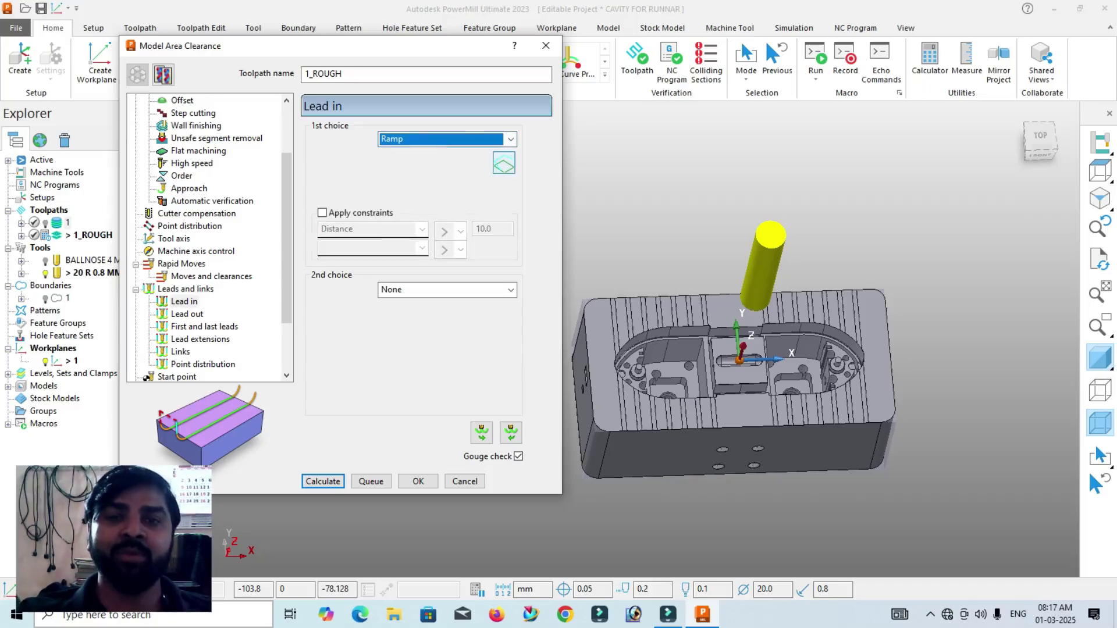
- Configure the lead-in ramp with a maximum zig angle of 5, Segment ramp height type and a height of 0.5 mm
left_click(504, 165)
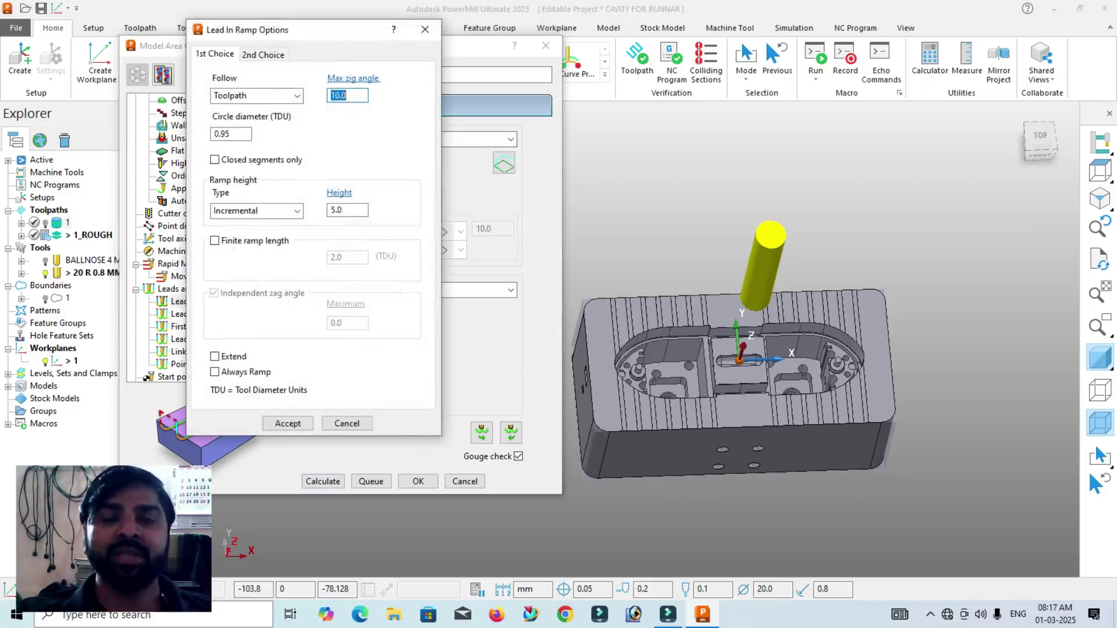
type("5")
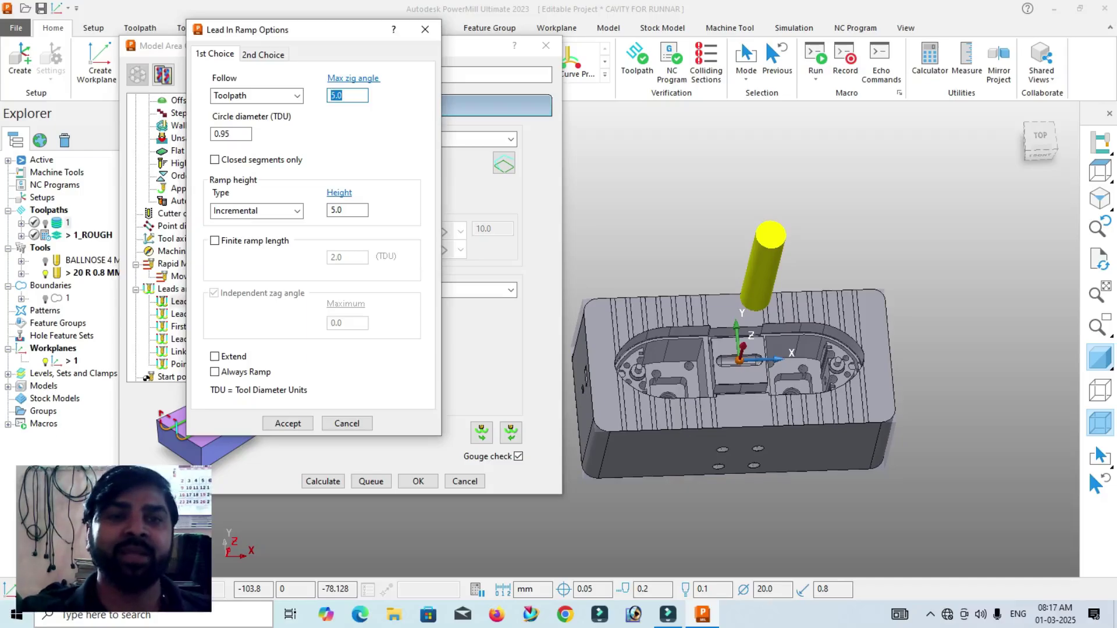
left_click(256, 211)
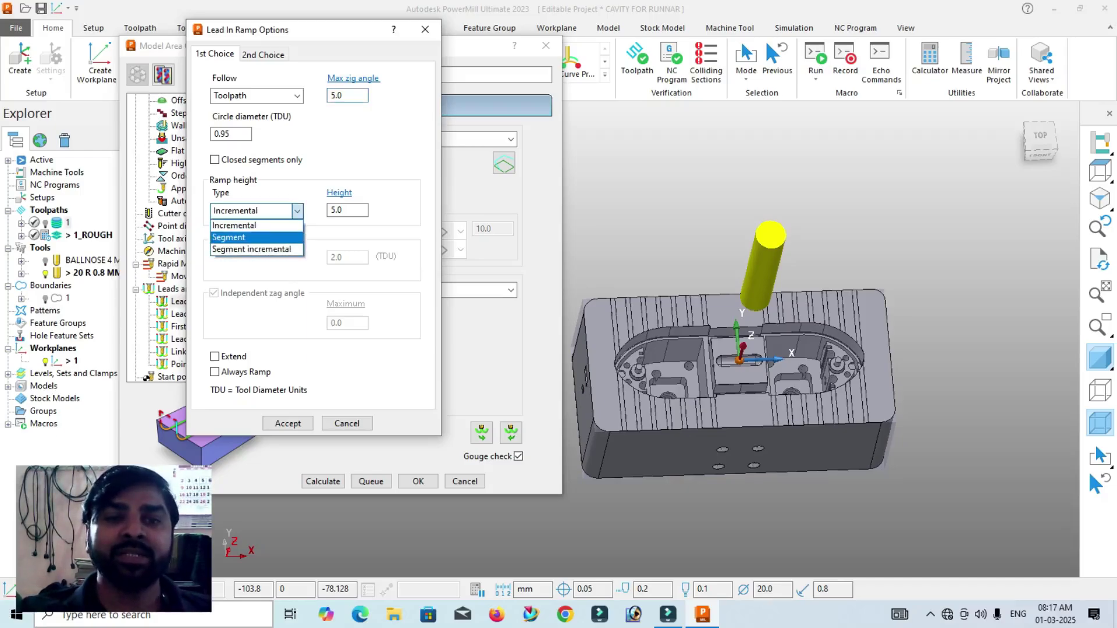
left_click(229, 237)
double_click(345, 211)
type(".5")
key("Return")
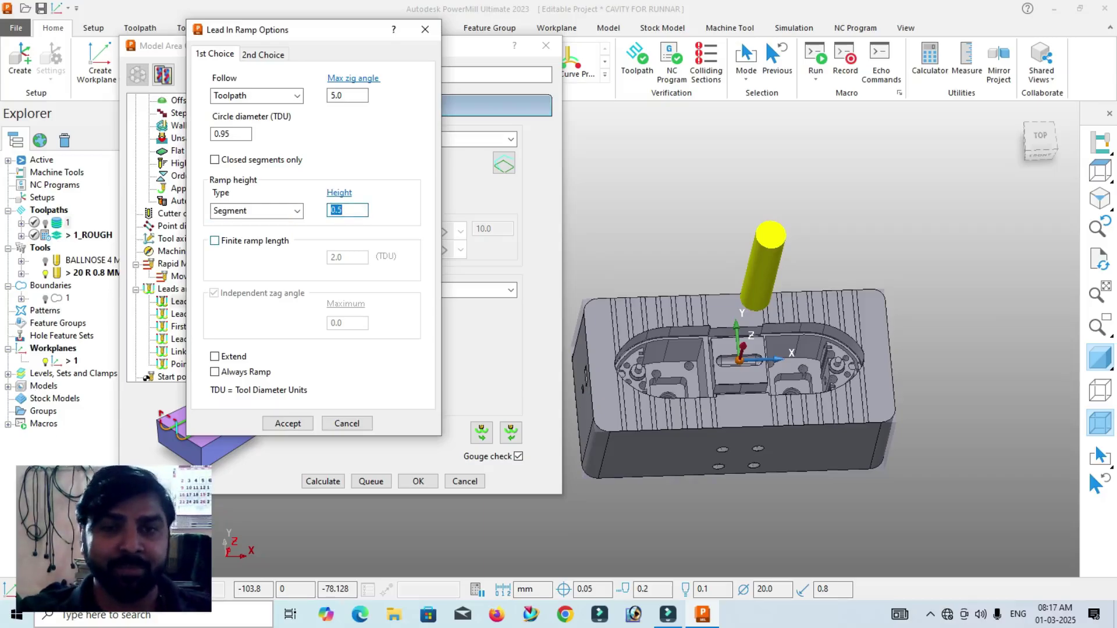
- Try a maximum zig angle of 3 for the lead-in ramp of the roughing toolpath
middle_click_drag(717, 391, 705, 349)
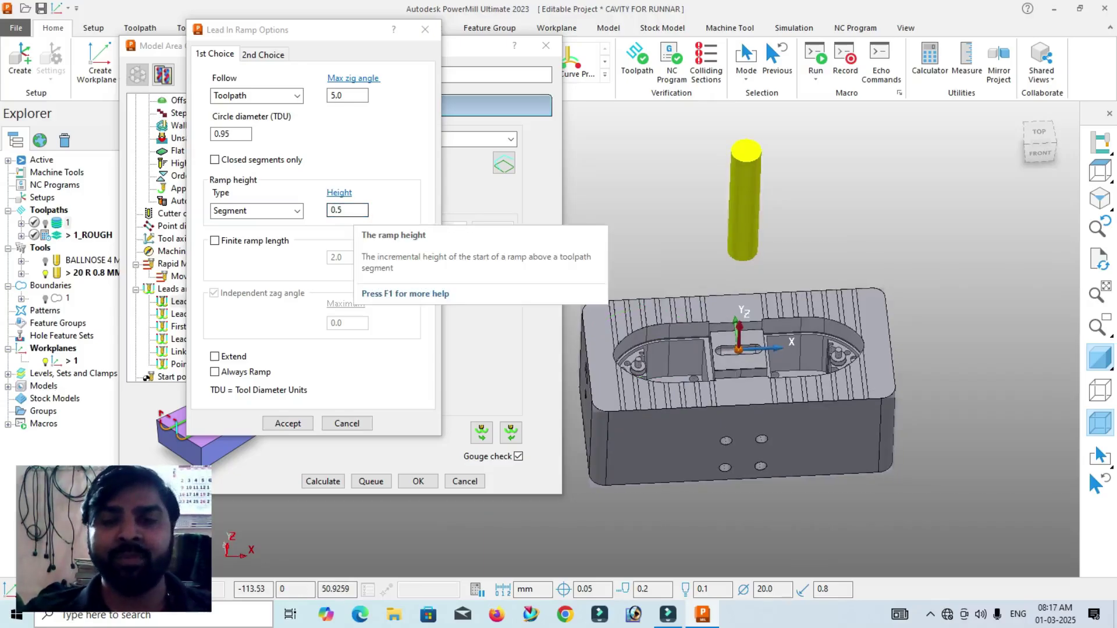
middle_click_drag(669, 351, 711, 335)
scroll(760, 366, "up", 3)
scroll(724, 295, "down", 3)
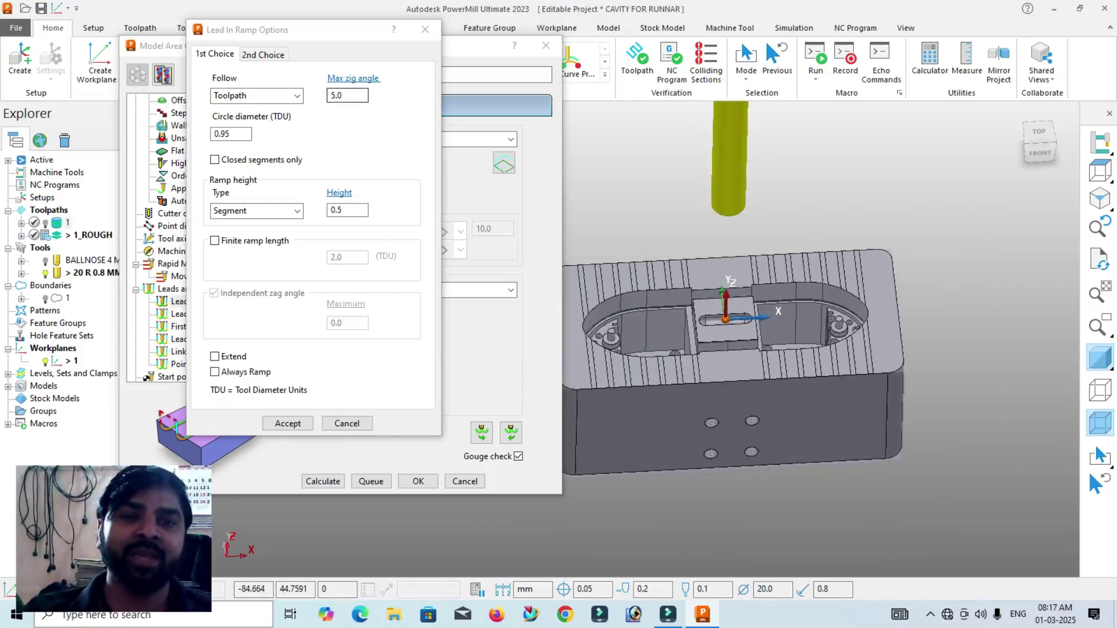
double_click(341, 96)
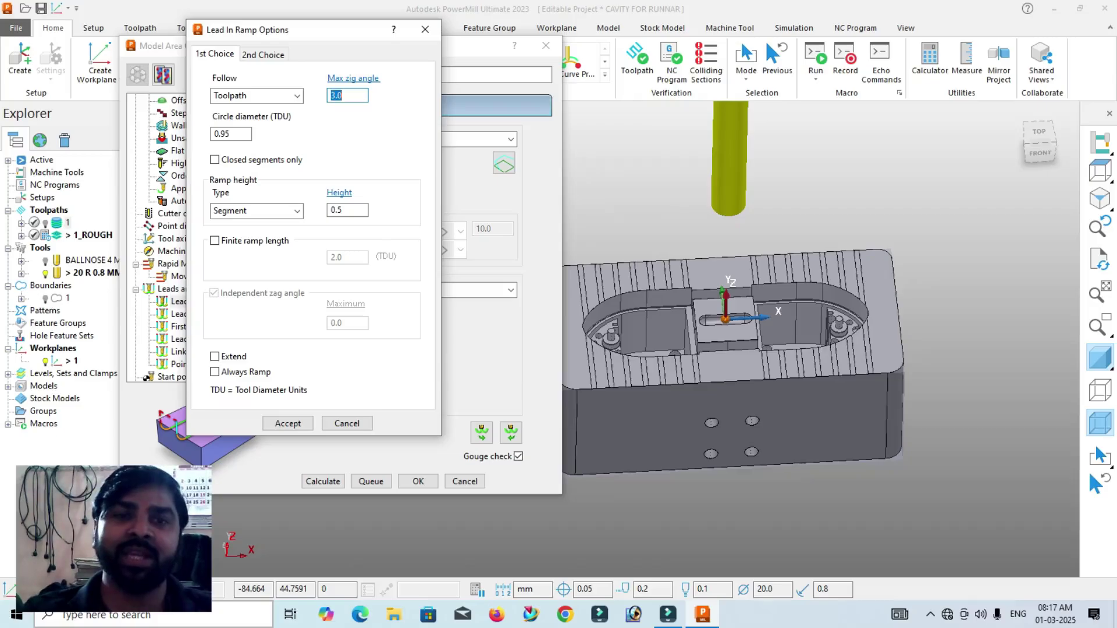
mouse_move(675, 326)
middle_mouse_down()
mouse_move(636, 316)
mouse_move(647, 293)
middle_mouse_up()
scroll(715, 321, "down", 3)
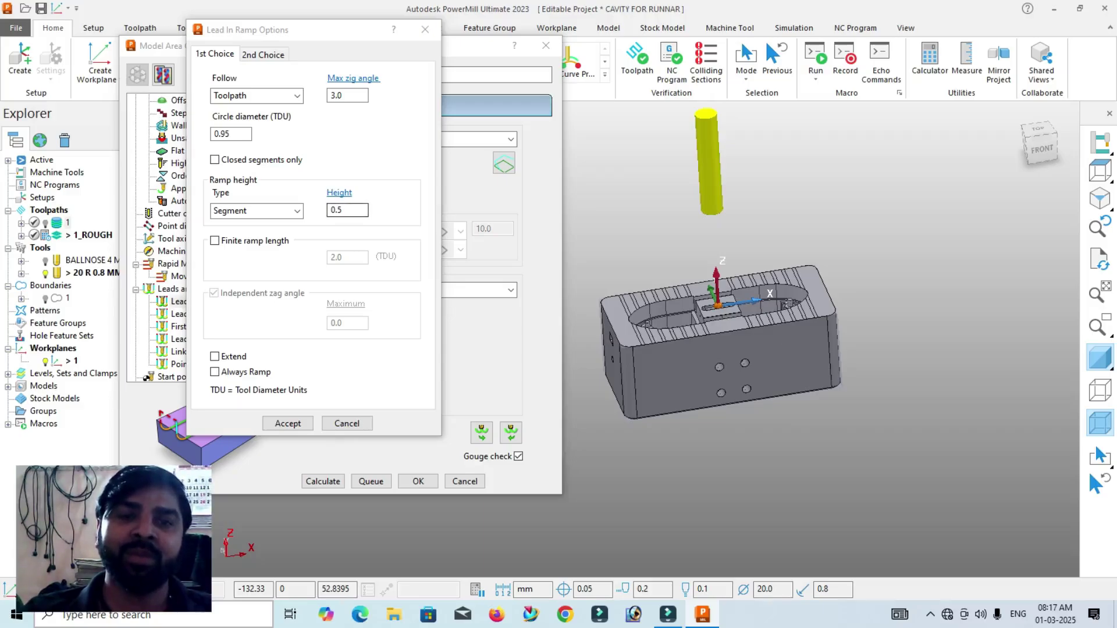
- Set the lead-in ramp's maximum zig angle to 5 and try a ramp height of 1 mm
left_click_drag(351, 210, 287, 236)
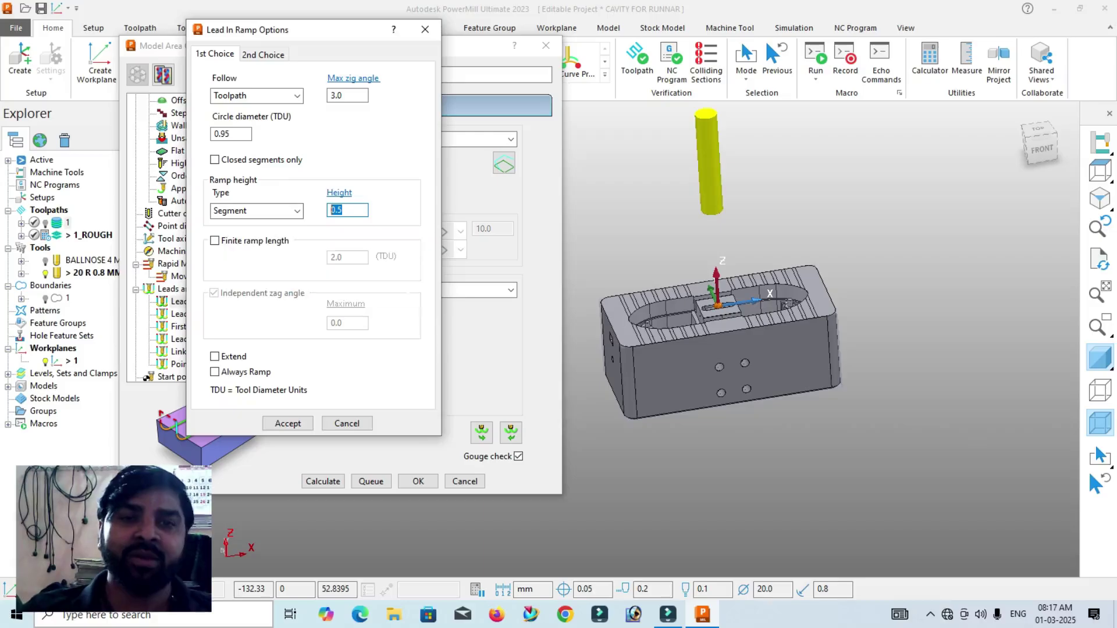
left_click_drag(350, 95, 318, 98)
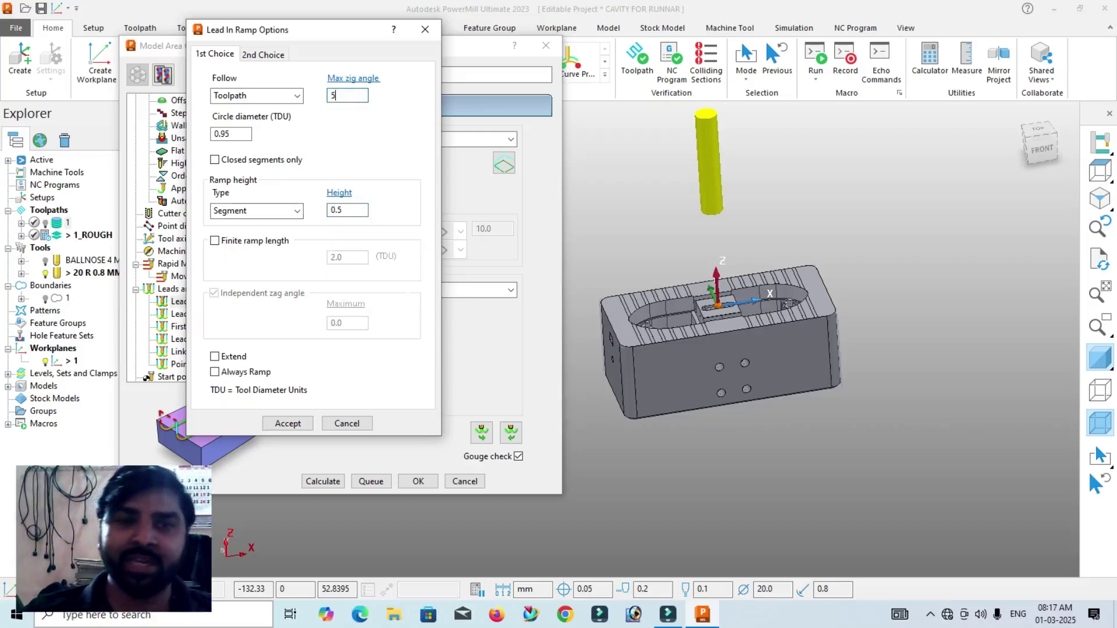
left_click_drag(351, 210, 332, 210)
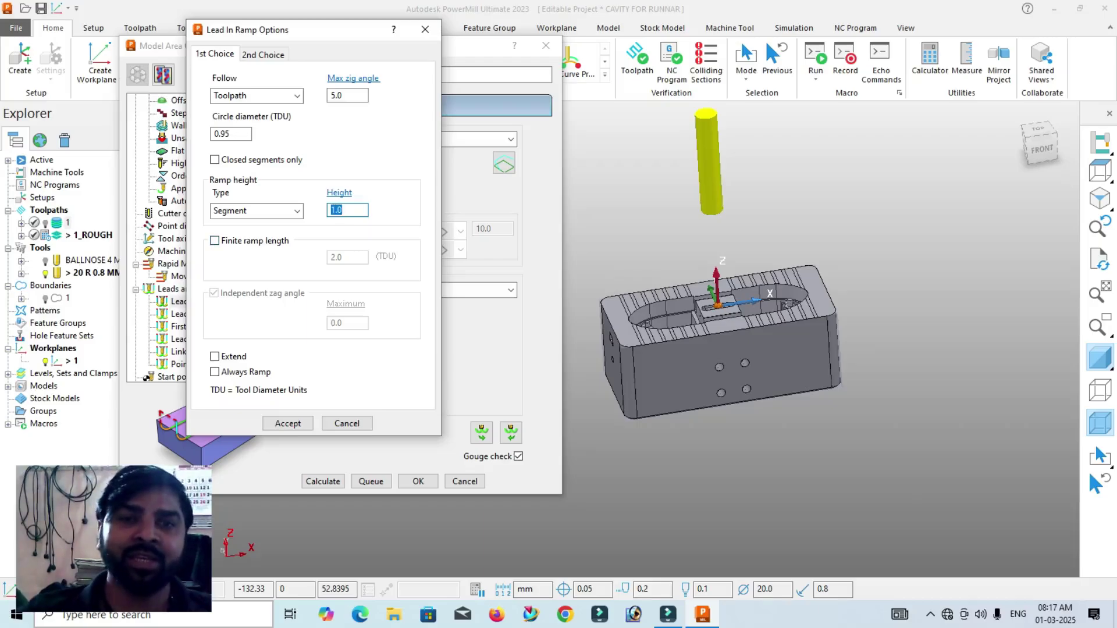
left_click_drag(345, 34, 550, 81)
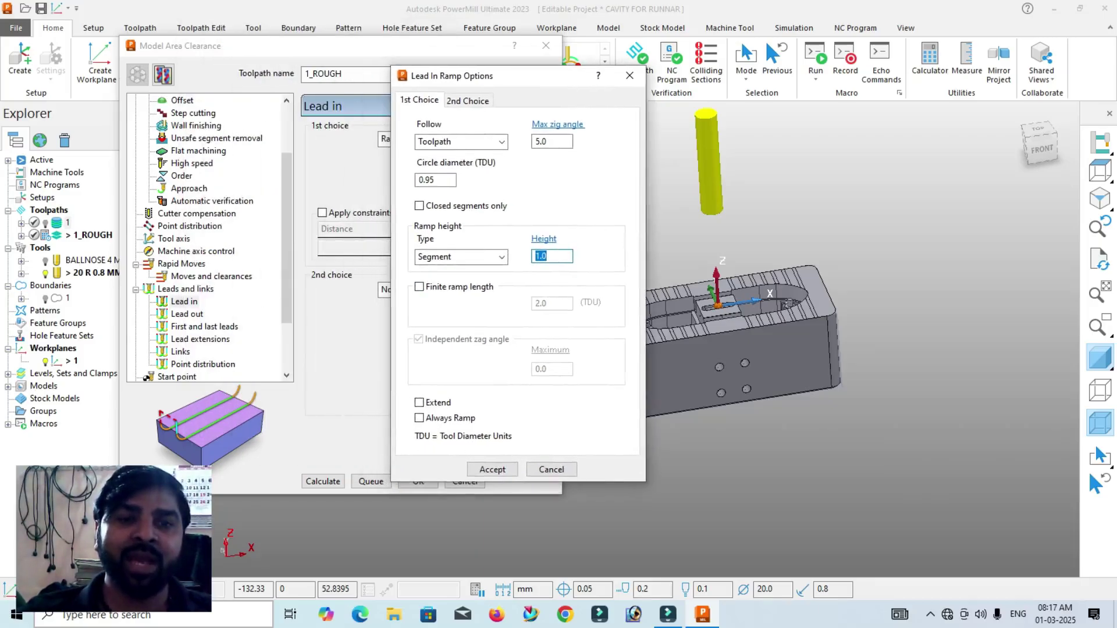
middle_click_drag(698, 448, 651, 426)
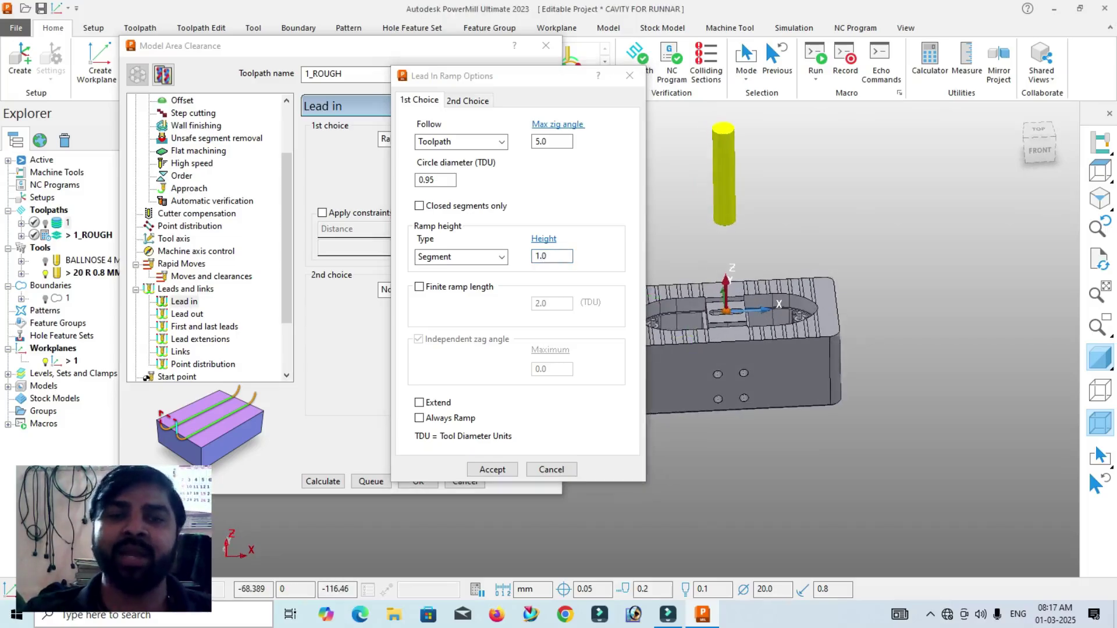
- Set the lead-in ramp height to 0.5 mm and accept the ramp options
double_click(551, 256)
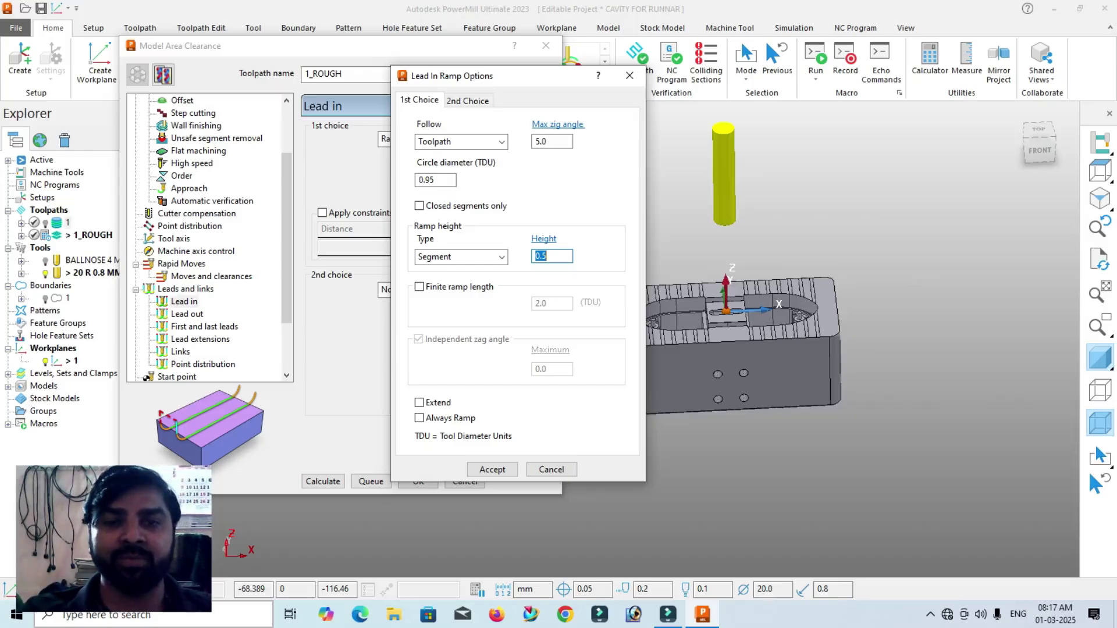
left_click(492, 470)
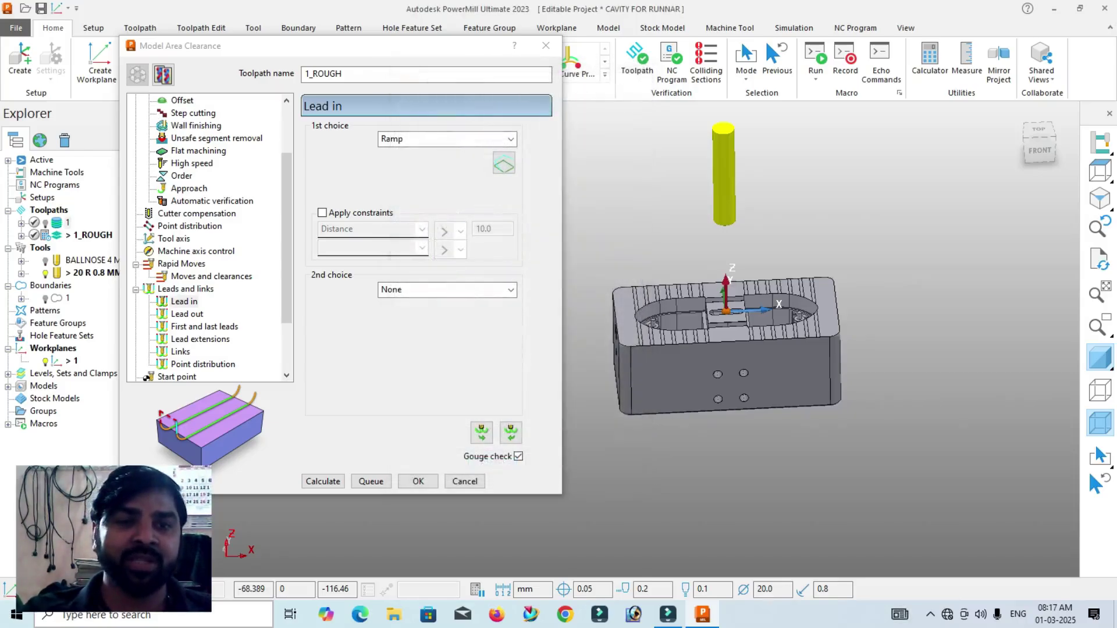
- Check the lead-out choices and set the default link of the roughing toolpath to Safe
left_click(187, 315)
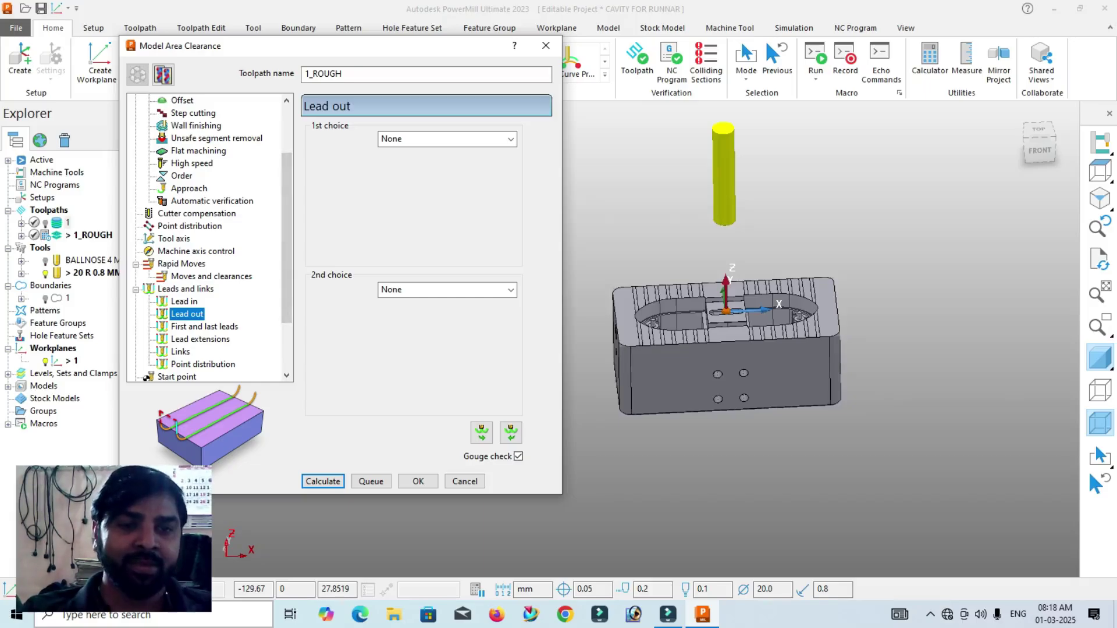
left_click(181, 352)
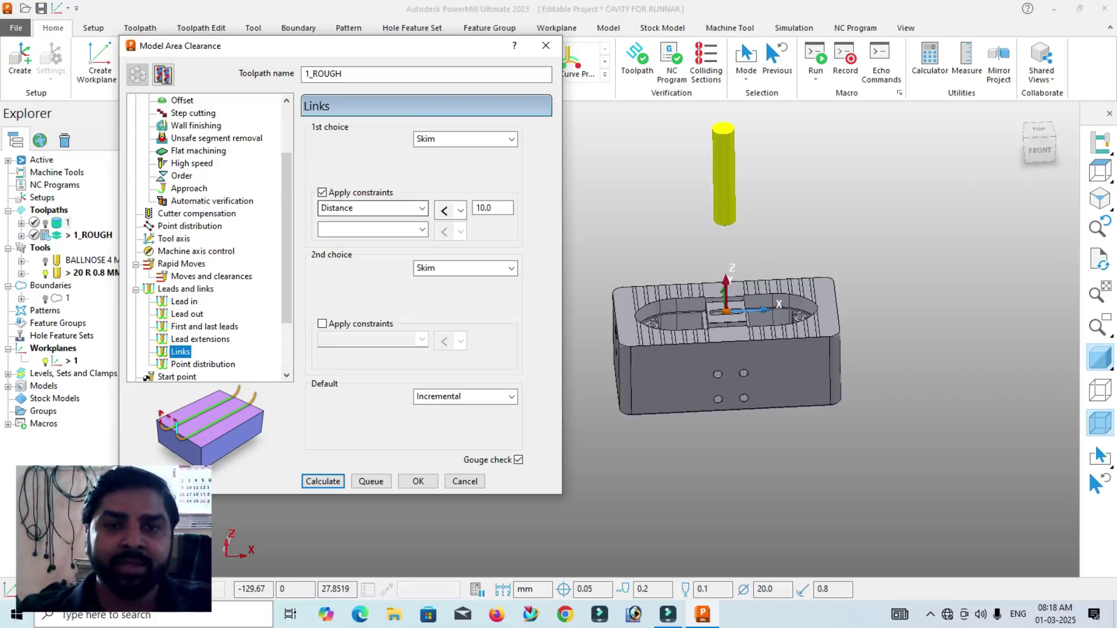
left_click(512, 397)
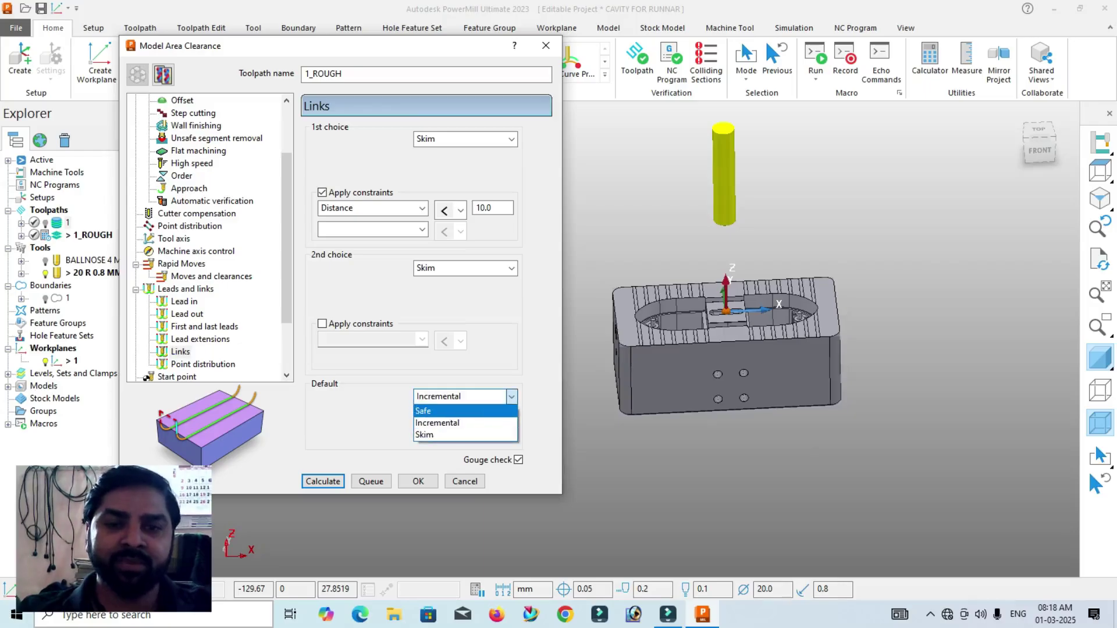
left_click(443, 411)
- Review the rapid move clearances and the link settings, and examine the tool's position above the cavity pockets from several angles
middle_click_drag(634, 254, 638, 310)
scroll(724, 307, "up", 4)
scroll(701, 288, "down", 4)
left_click(181, 264)
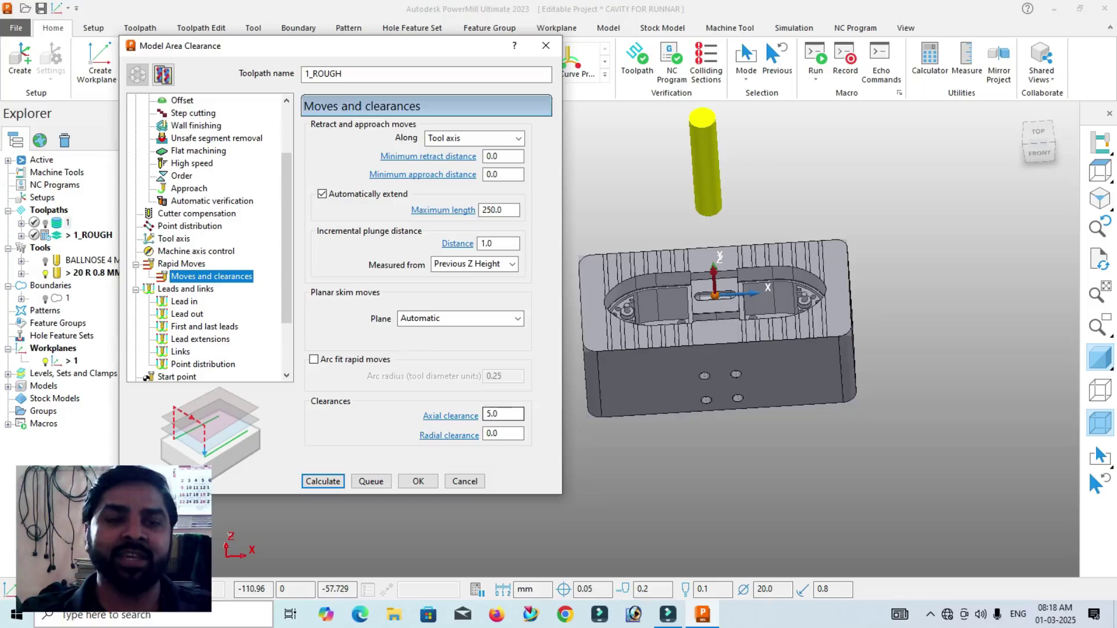
left_click(181, 351)
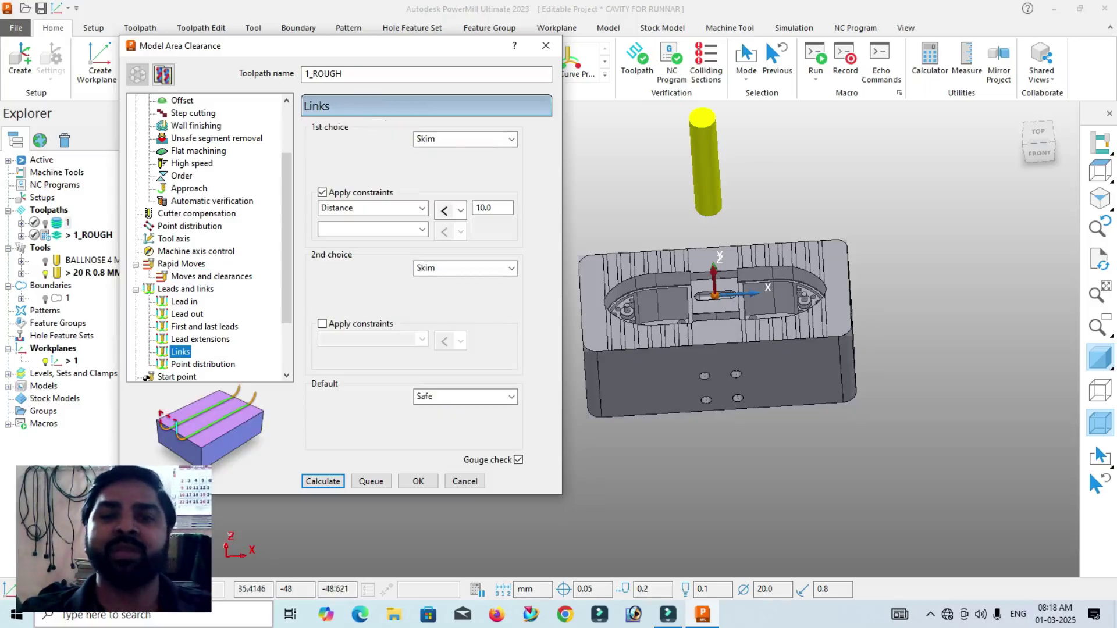
middle_click_drag(639, 337, 638, 352)
scroll(643, 317, "up", 4)
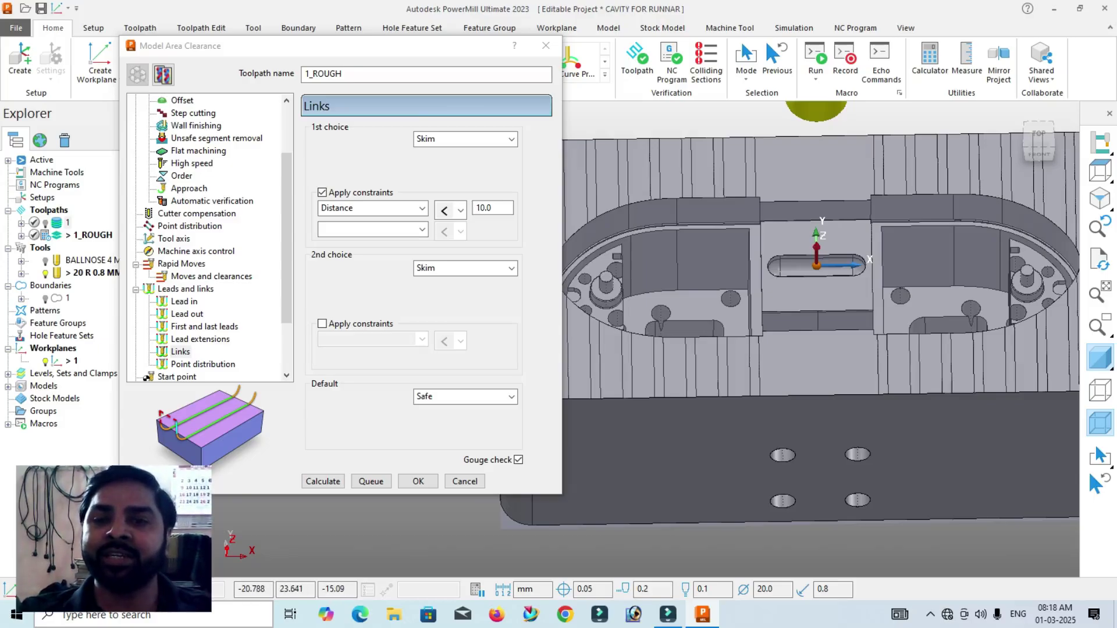
middle_click_drag(759, 244, 747, 358)
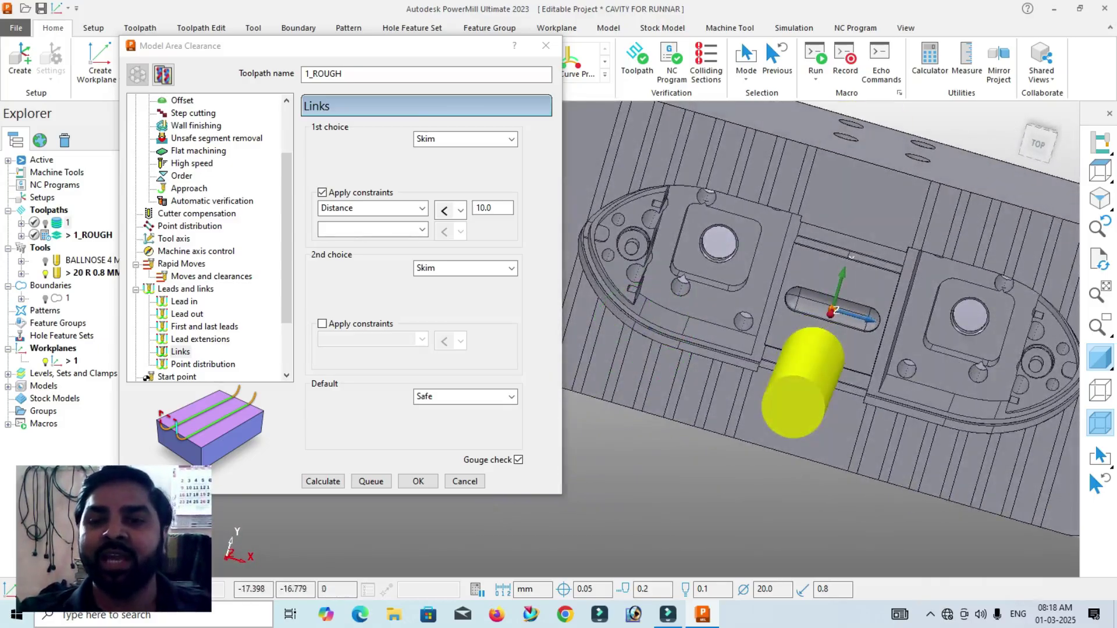
middle_click_drag(683, 410, 647, 323)
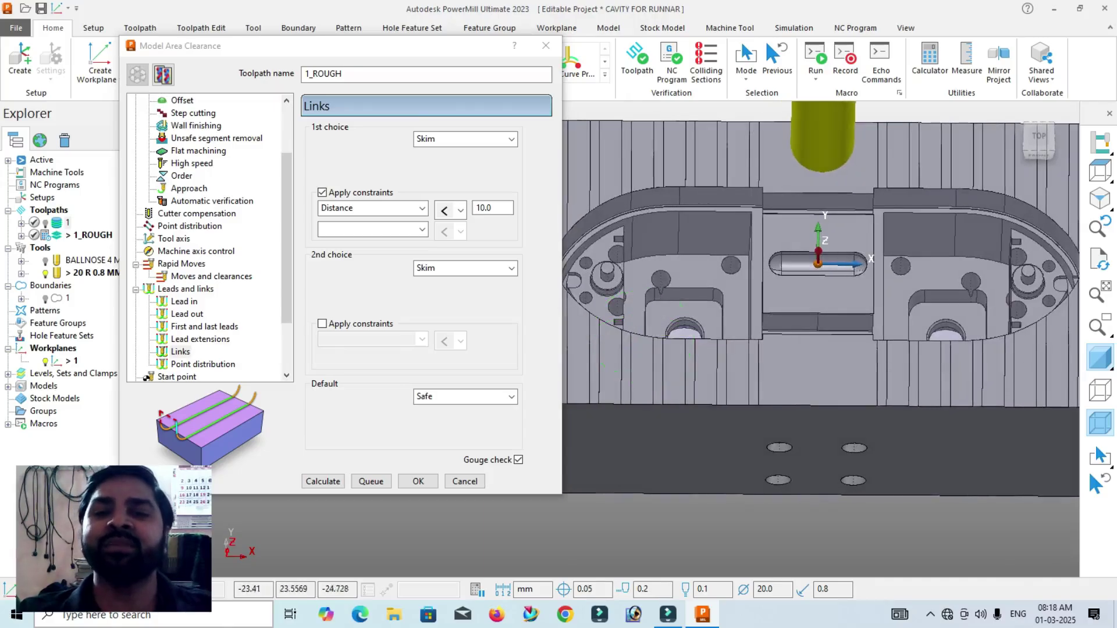
middle_click_drag(756, 297, 768, 317)
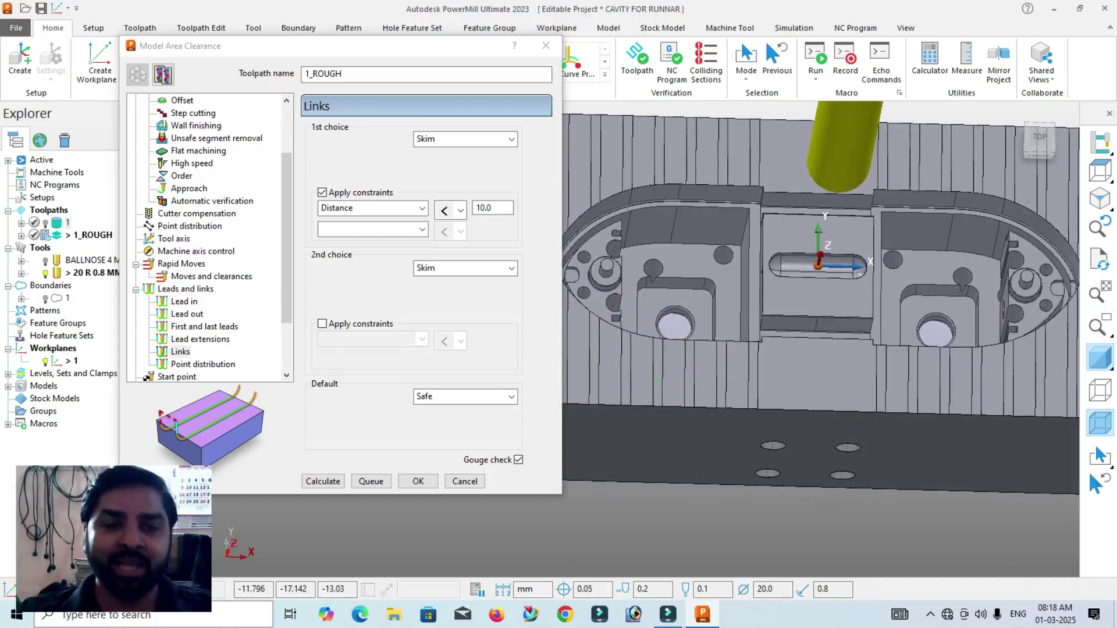
mouse_move(658, 381)
middle_mouse_down()
mouse_move(644, 331)
mouse_move(640, 340)
middle_mouse_up()
scroll(645, 332, "down", 3)
middle_click_drag(815, 297, 821, 309)
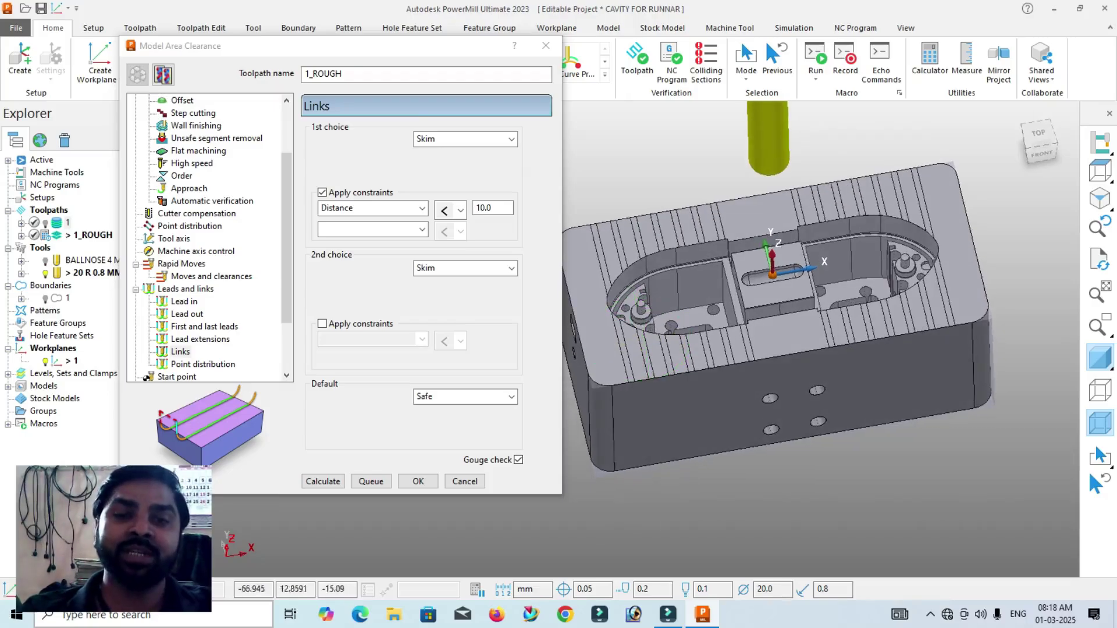
middle_click_drag(651, 314, 639, 295)
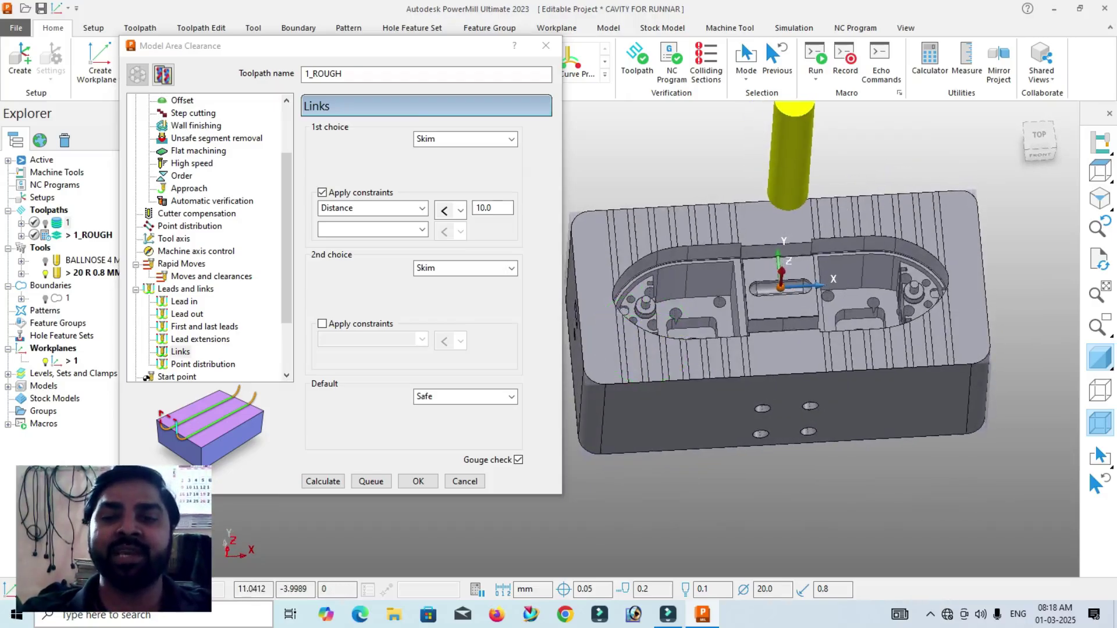
middle_click_drag(803, 286, 810, 295)
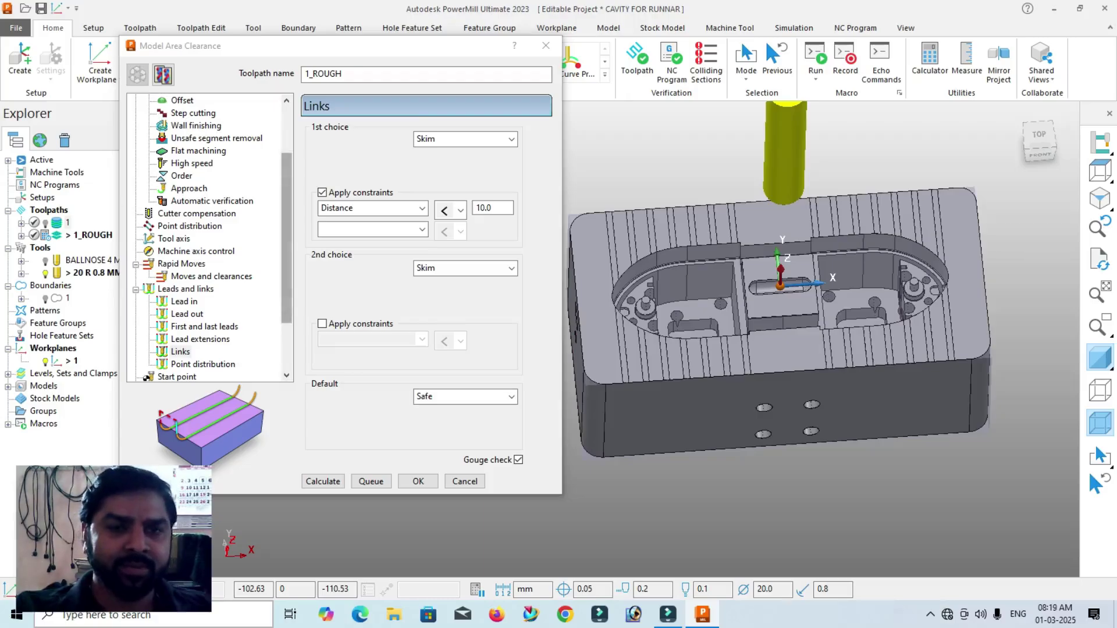
- Set the roughing toolpath's spindle speed to 2000 rpm in the feeds and speeds settings
left_click_drag(287, 233, 286, 270)
left_click(190, 339)
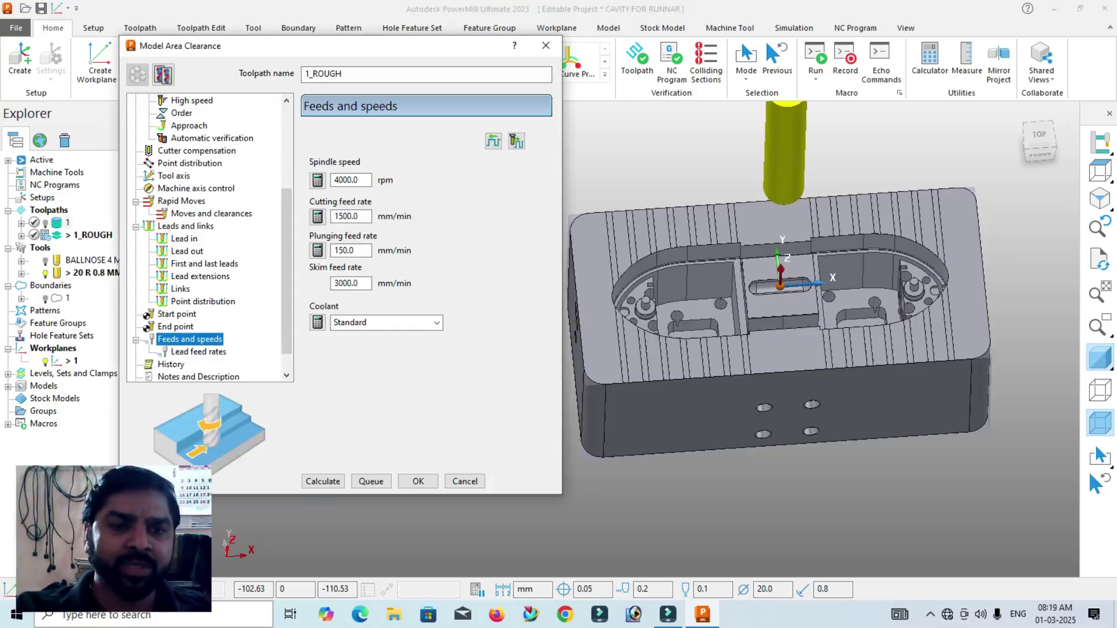
double_click(349, 180)
type("2")
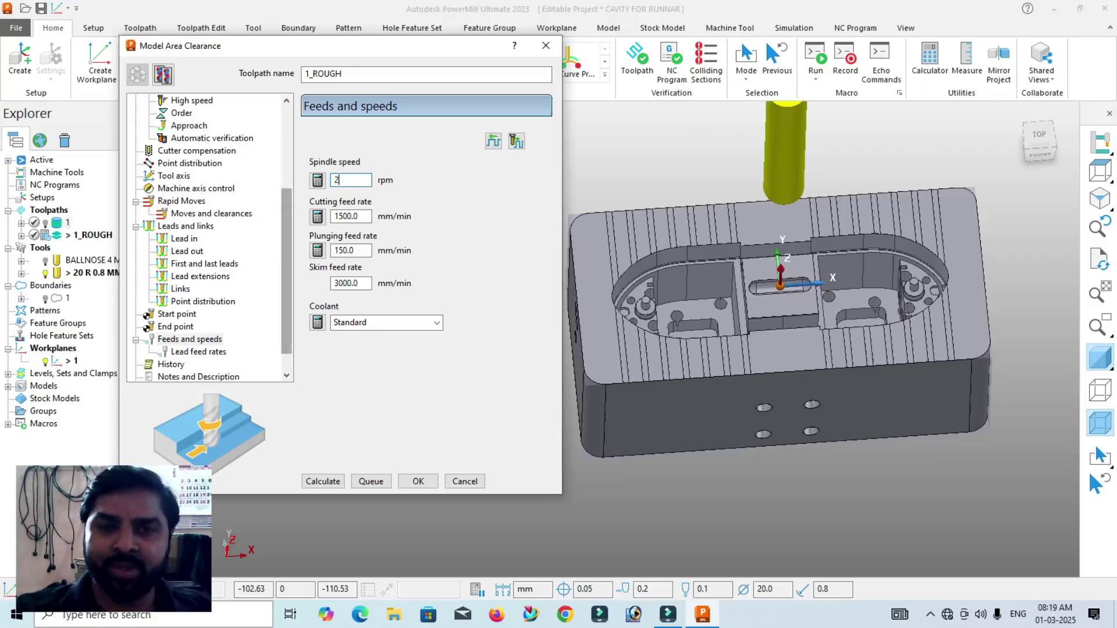
key("Return")
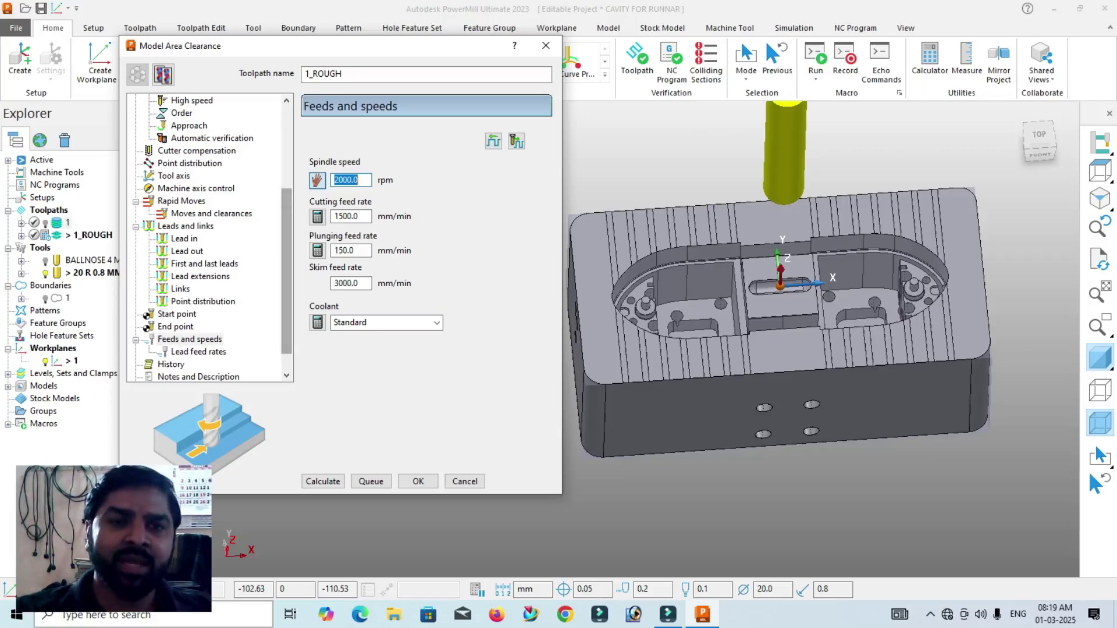
- Set the cutting feed rate to 2000 mm/min and the plunging feed rate to 300 mm/min
key("Tab")
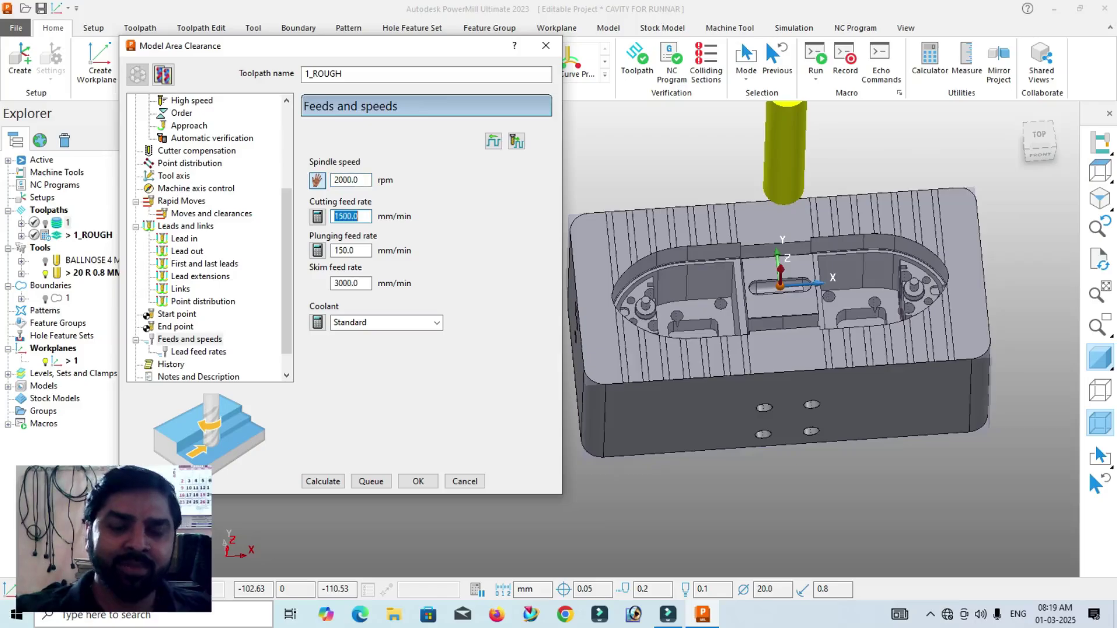
type("2000")
key("Return")
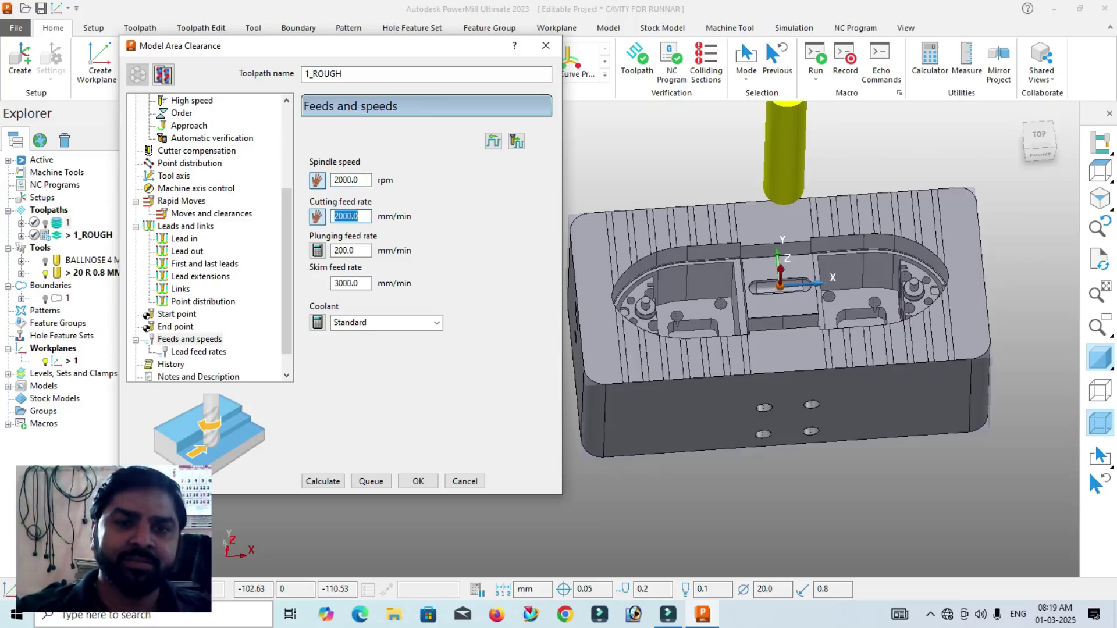
key("Tab")
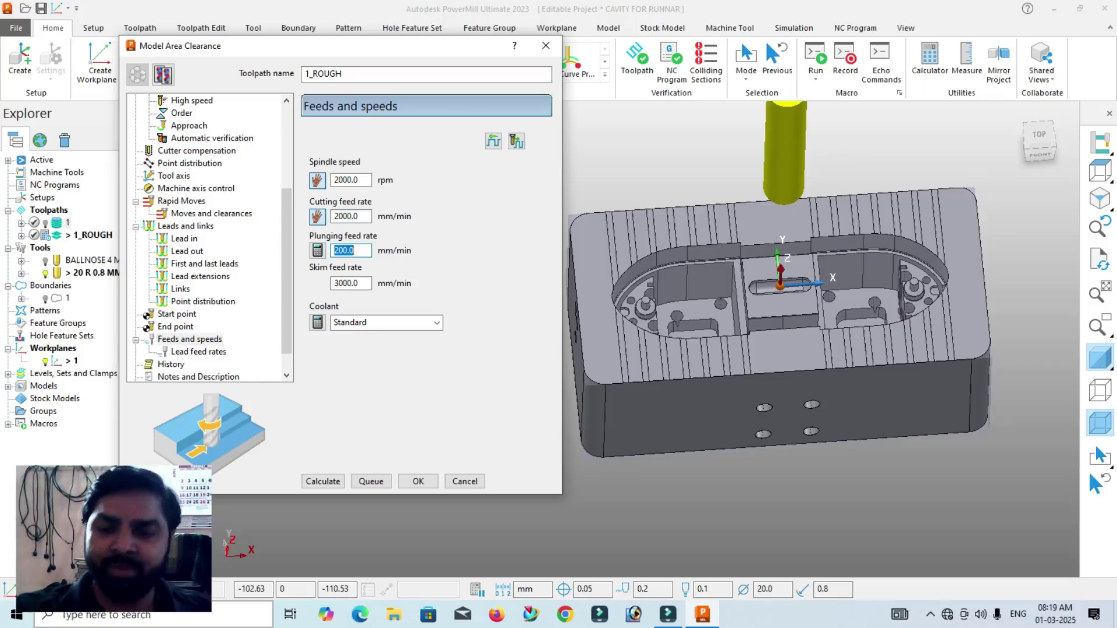
type("300")
key("Return")
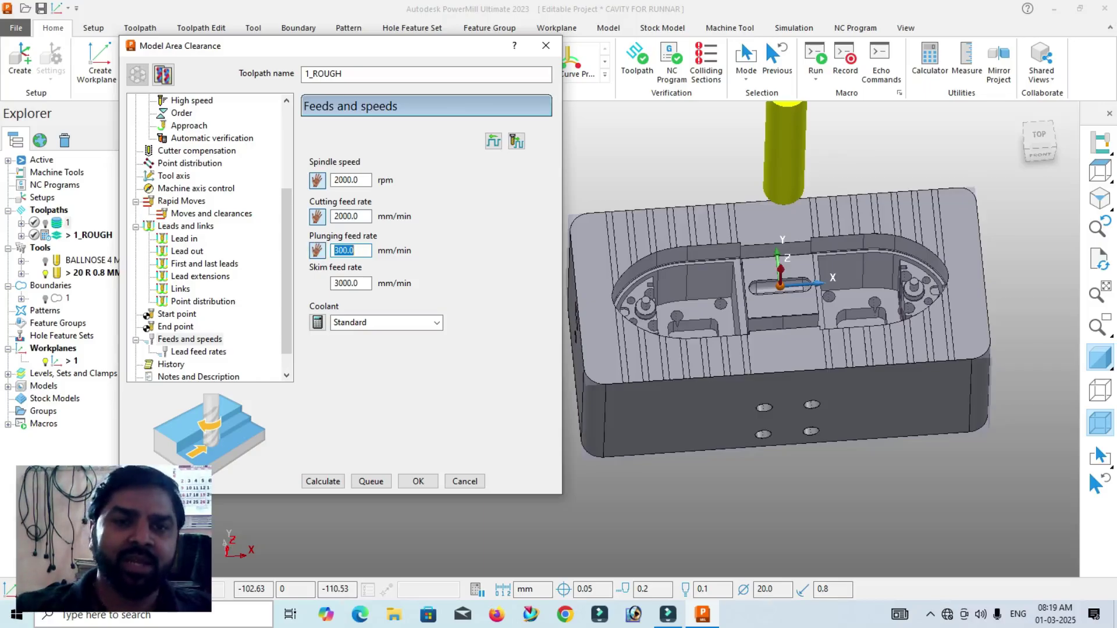
- Calculate the 1_ROUGH toolpath with the configured Model Area Clearance settings
scroll(680, 355, "down", 3)
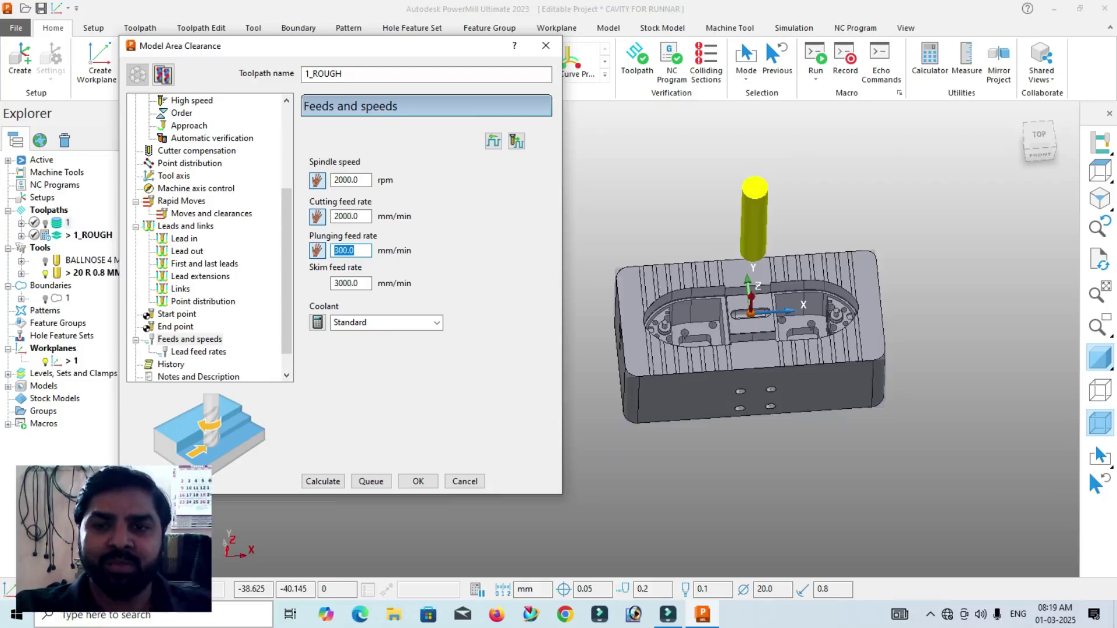
middle_click_drag(681, 356, 730, 399)
scroll(789, 358, "up", 5)
scroll(756, 352, "down", 4)
middle_click_drag(750, 354, 694, 305)
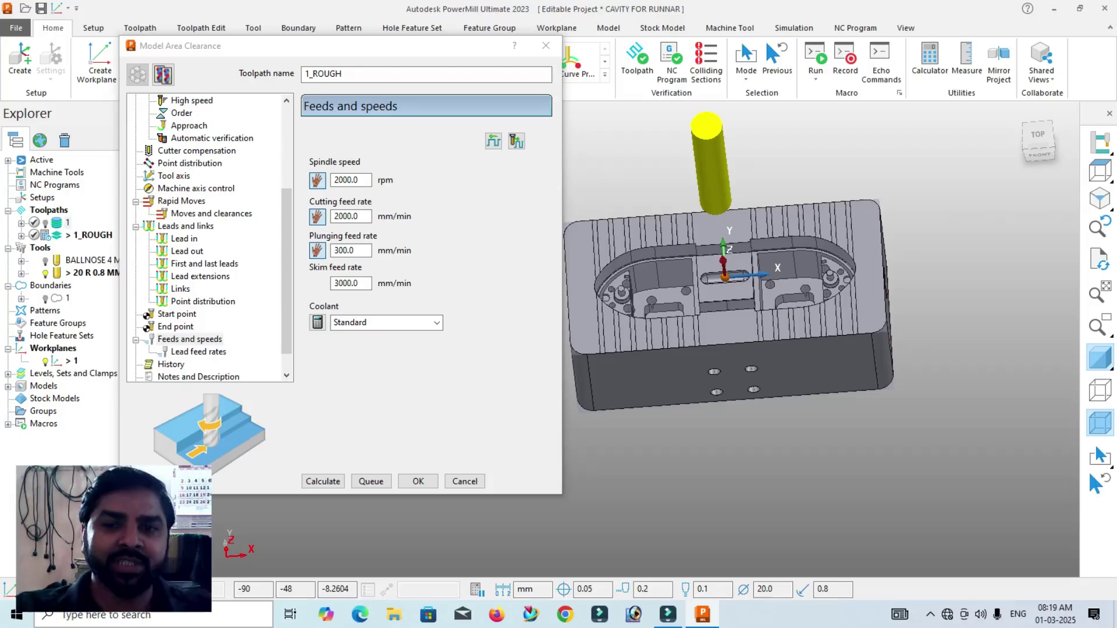
left_click(323, 481)
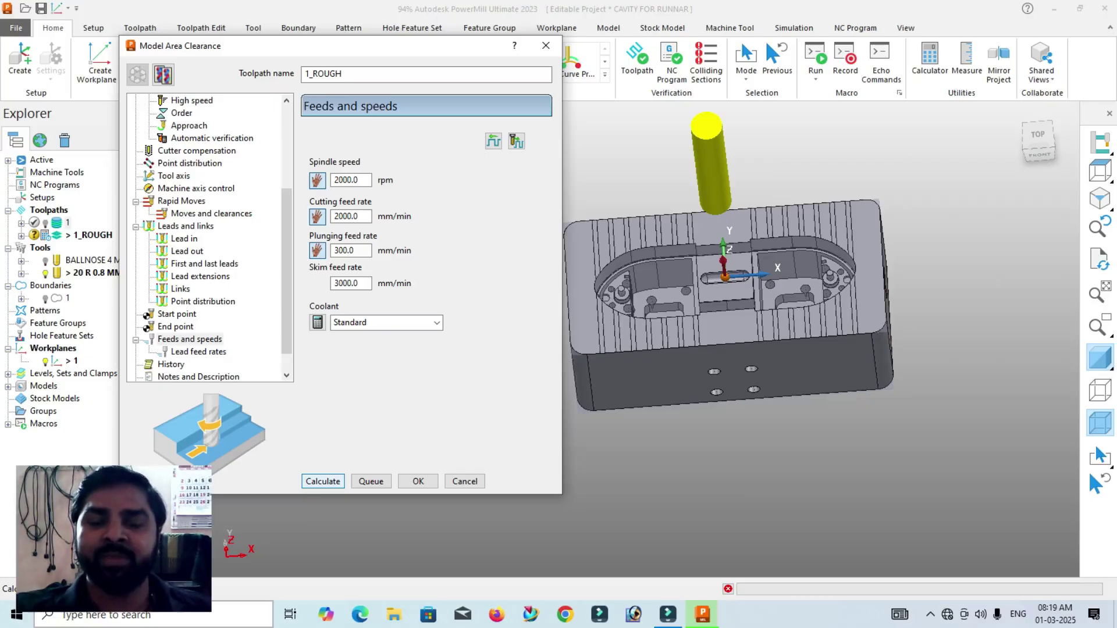
- Hide the model shading and the block, and show the cavity as wireframe to examine the calculated 1_ROUGH toolpath's depth
mouse_move(644, 351)
middle_mouse_down()
mouse_move(629, 420)
mouse_move(654, 366)
middle_mouse_up()
scroll(787, 288, "up", 4)
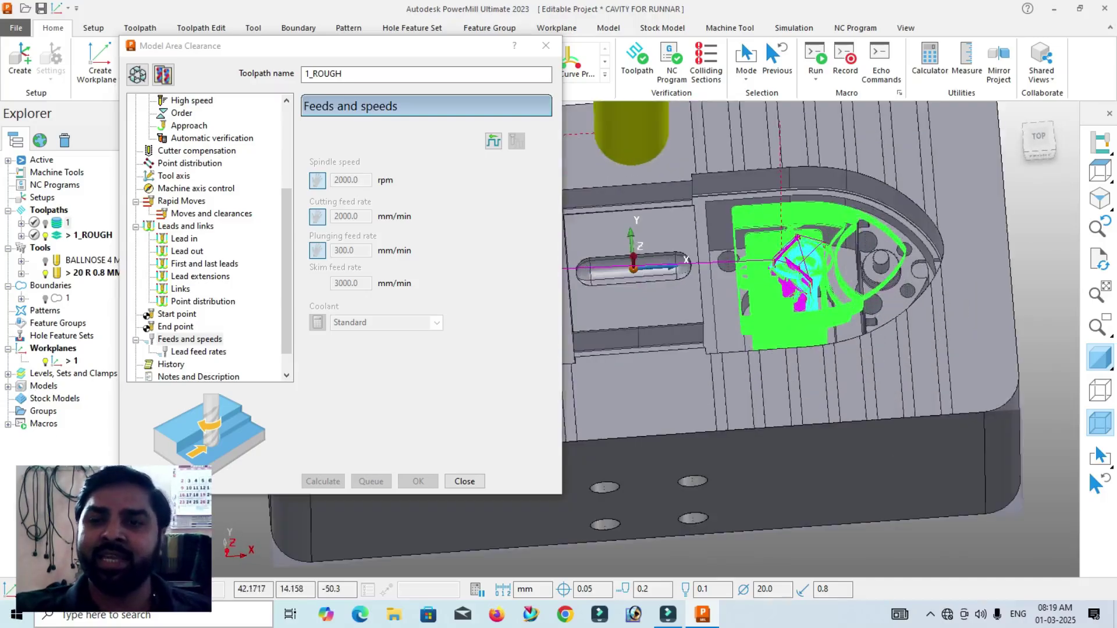
scroll(798, 291, "down", 2)
left_click(1099, 357)
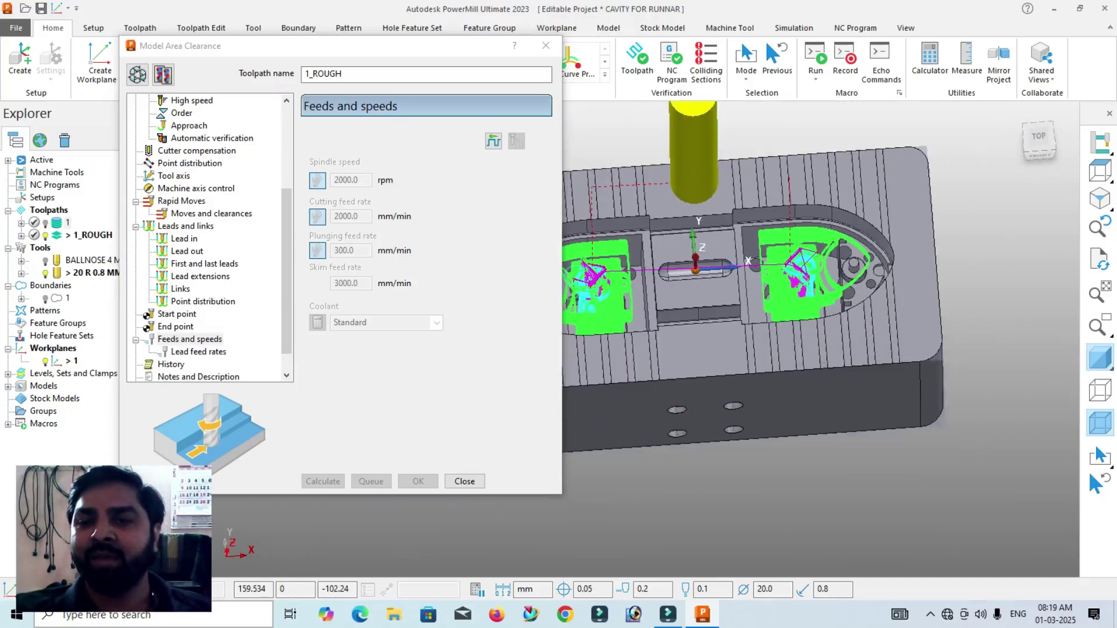
middle_click_drag(652, 384, 643, 339)
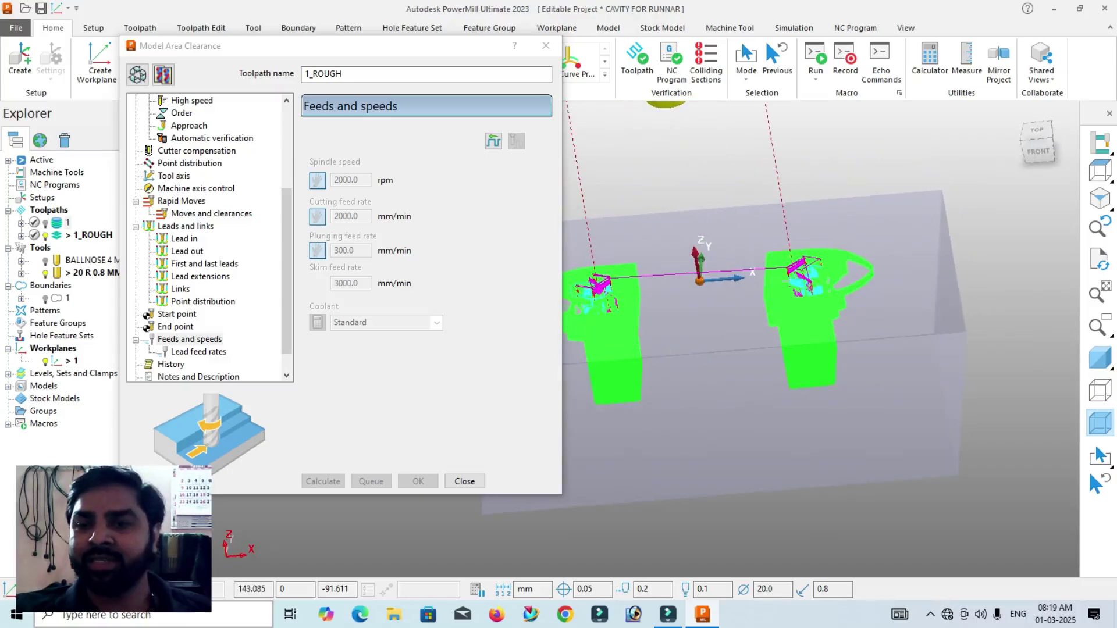
left_click(1100, 423)
middle_click_drag(657, 414, 664, 337)
left_click(1100, 389)
middle_click_drag(727, 352, 723, 407)
scroll(768, 335, "up", 4)
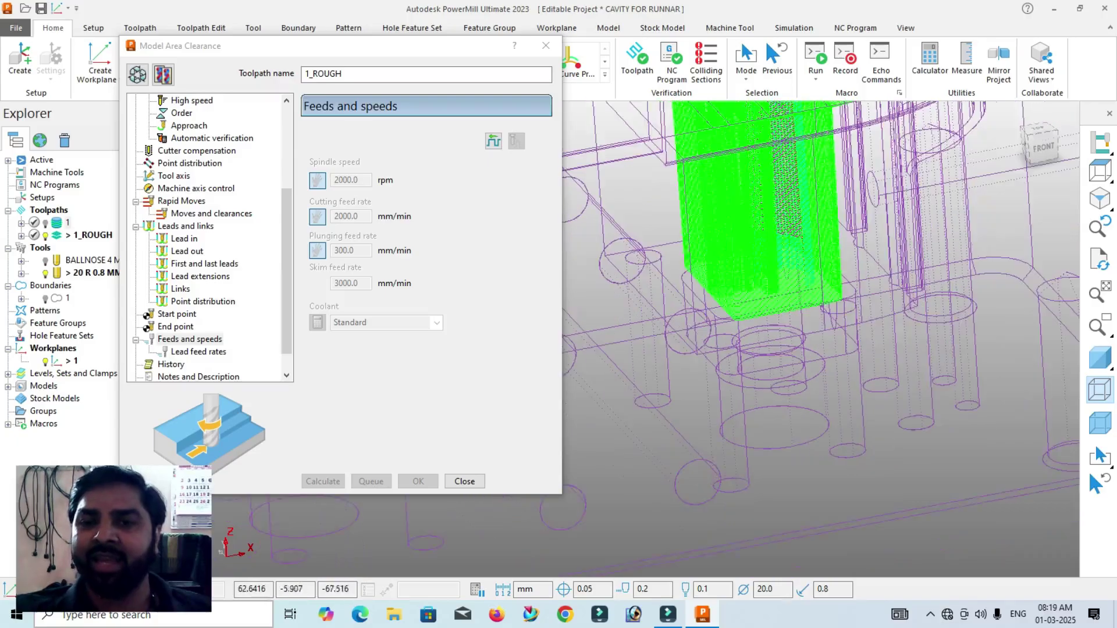
- Compare the pocket toolpath against the cavity in shaded and wireframe display, ending in wireframe only
middle_click_drag(768, 334, 736, 312)
scroll(714, 373, "down", 3)
mouse_move(715, 373)
middle_mouse_down()
mouse_move(642, 337)
mouse_move(651, 352)
middle_mouse_up()
left_click(1100, 357)
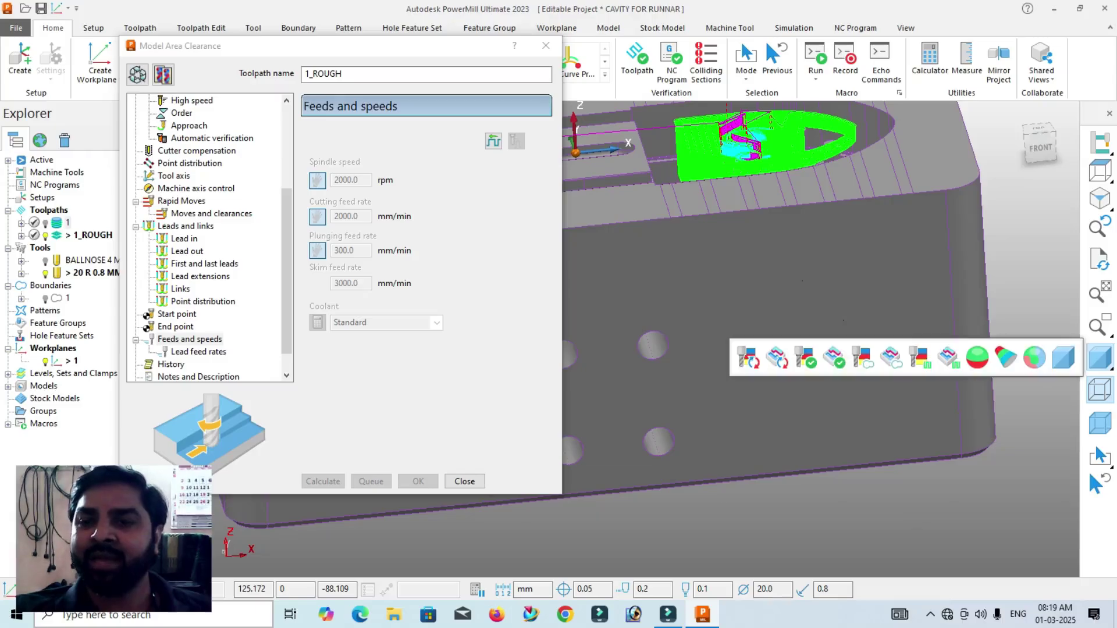
left_click(1100, 390)
mouse_move(638, 327)
middle_mouse_down()
mouse_move(642, 353)
mouse_move(645, 336)
middle_mouse_up()
left_click(1100, 358)
left_click(1100, 390)
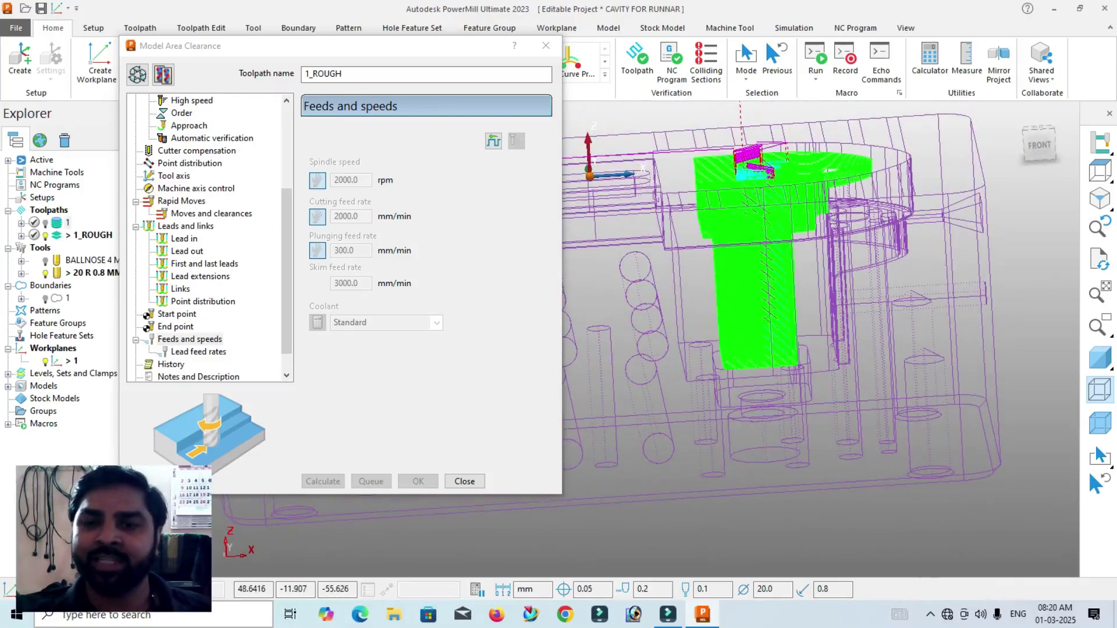
- Reopen 1_ROUGH's settings for editing, turn off removal of segments smaller than the threshold, and recalculate the toolpath
left_click(137, 75)
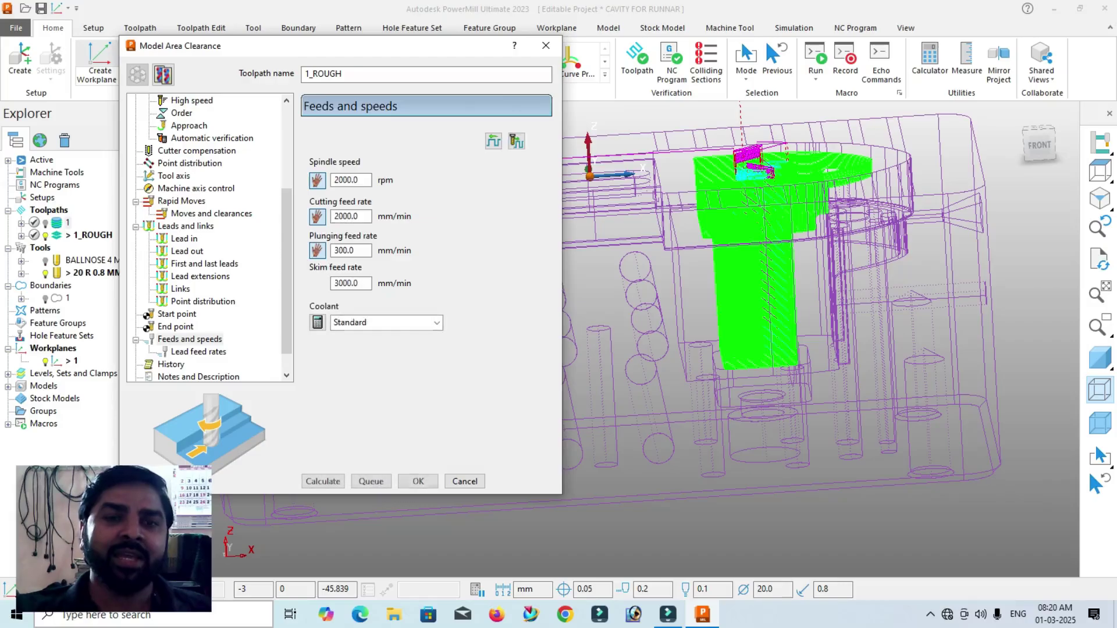
scroll(209, 238, "up", 4)
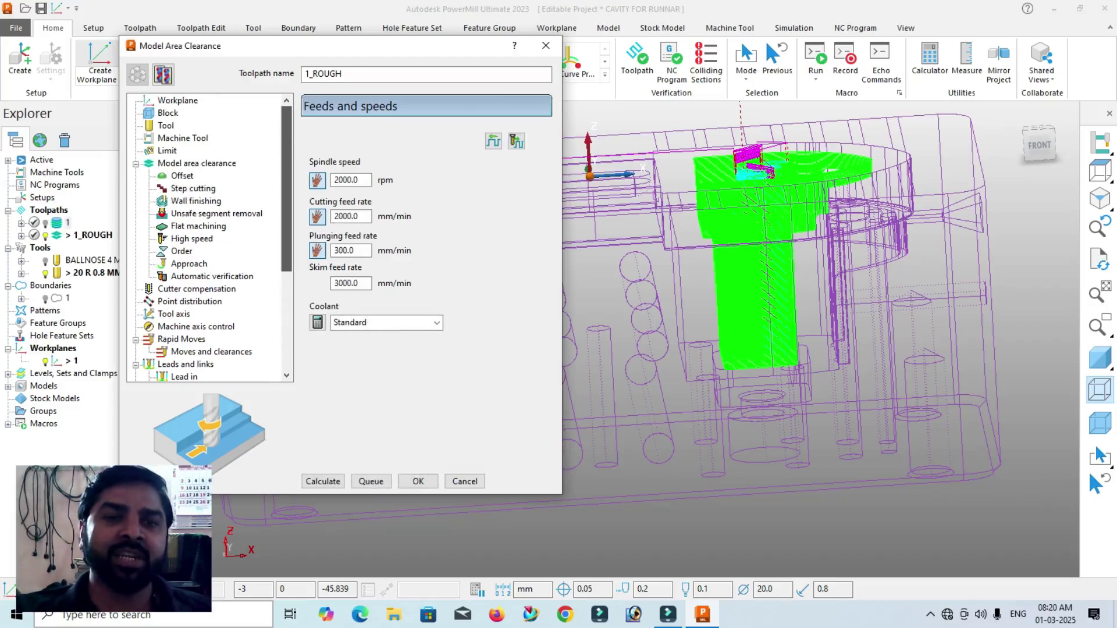
left_click(216, 213)
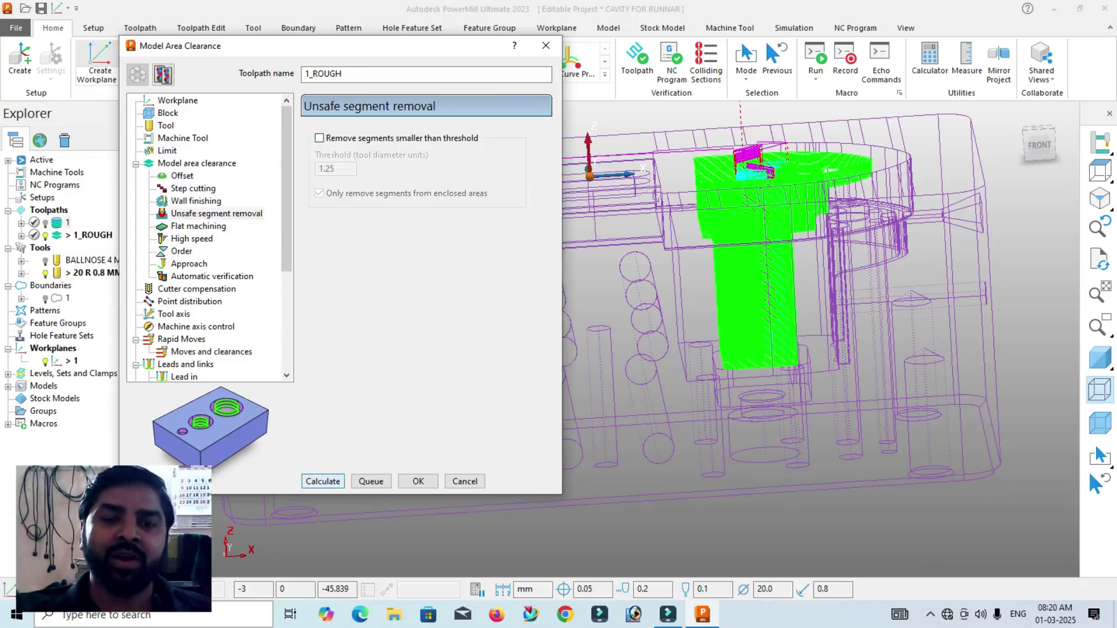
left_click(323, 481)
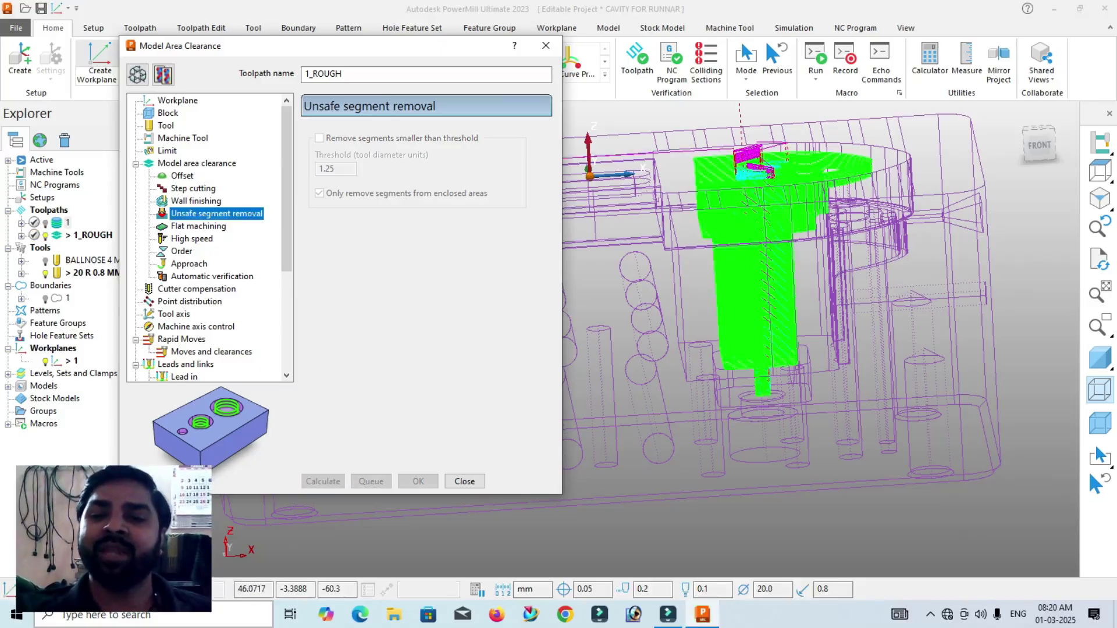
- Examine the toolpath segments in the narrow hole beneath the deep pocket, close up and from several angles
middle_click_drag(806, 432, 800, 434)
scroll(791, 438, "up", 5)
scroll(745, 338, "down", 3)
middle_click_drag(815, 349, 745, 351)
scroll(820, 302, "down", 4)
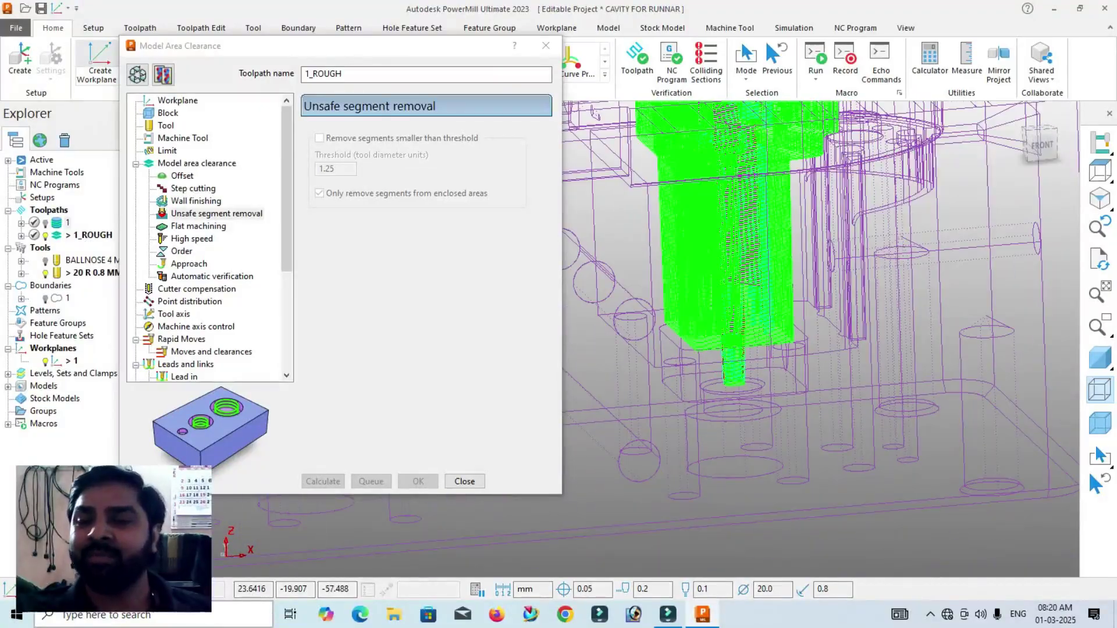
middle_click_drag(675, 349, 664, 372)
scroll(661, 375, "up", 4)
scroll(643, 338, "up", 2)
scroll(826, 401, "up", 4)
scroll(803, 402, "down", 2)
scroll(832, 401, "down", 5)
scroll(873, 405, "up", 4)
scroll(658, 314, "down", 4)
scroll(757, 407, "down", 3)
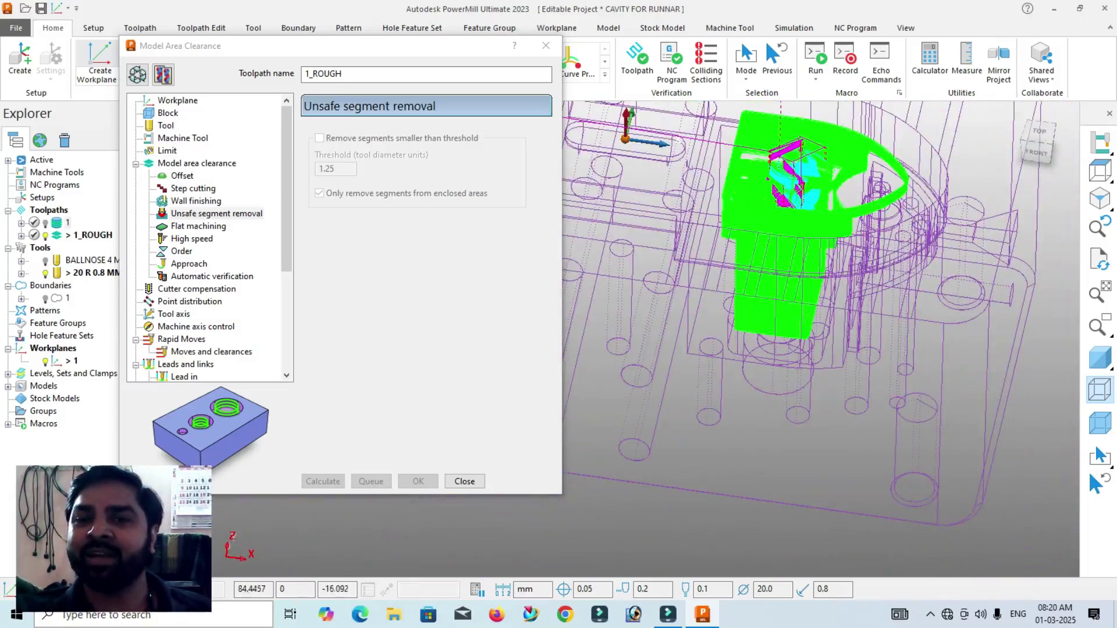
middle_click_drag(669, 326, 646, 349)
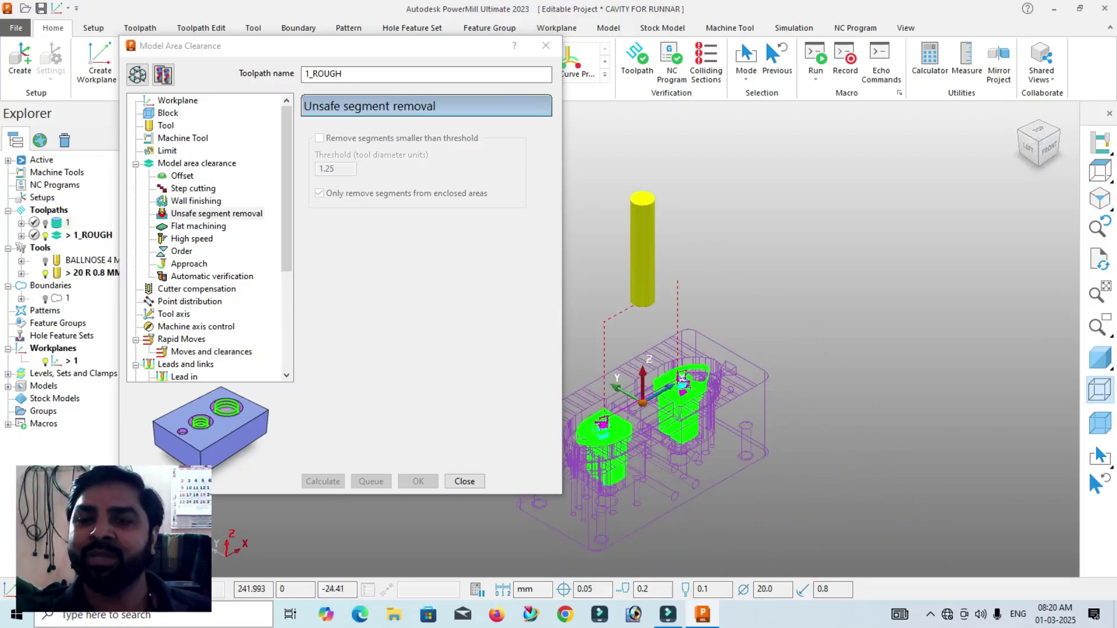
scroll(698, 372, "up", 8)
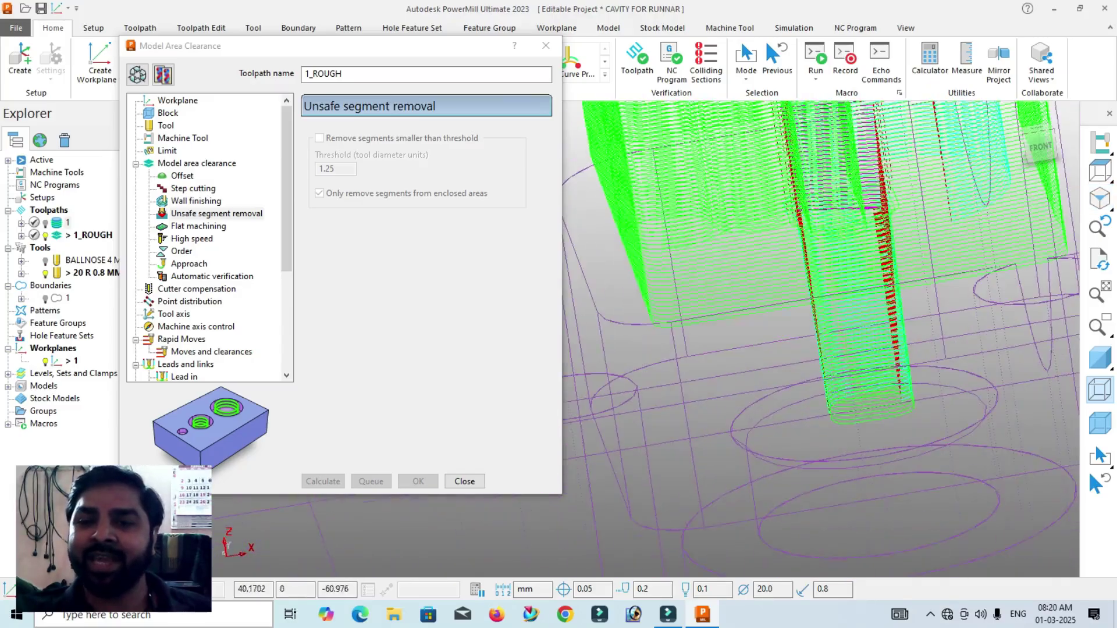
scroll(783, 341, "down", 3)
scroll(721, 297, "down", 4)
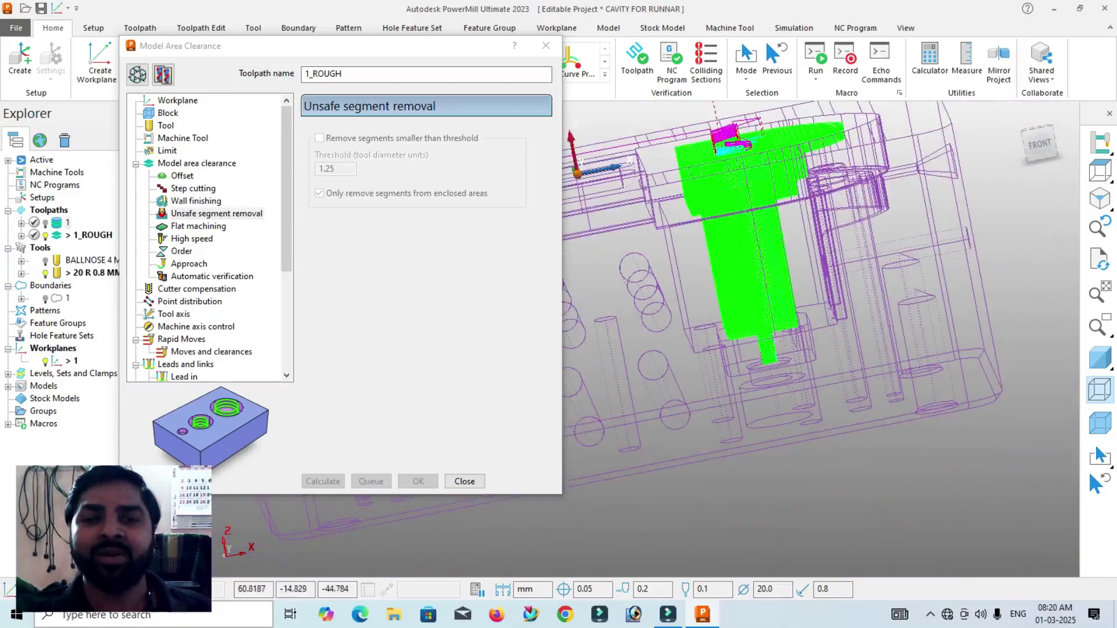
middle_click_drag(745, 326, 762, 361)
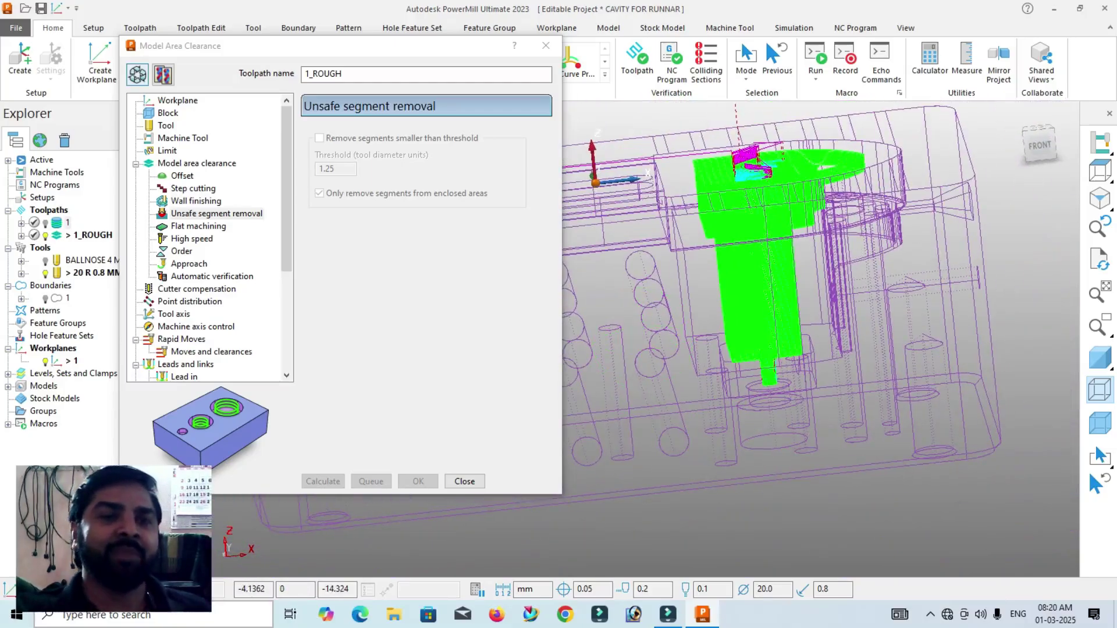
- Enable removal of segments smaller than a 1.0 tool diameter threshold in enclosed areas, recalculate 1_ROUGH and close its settings
left_click(138, 74)
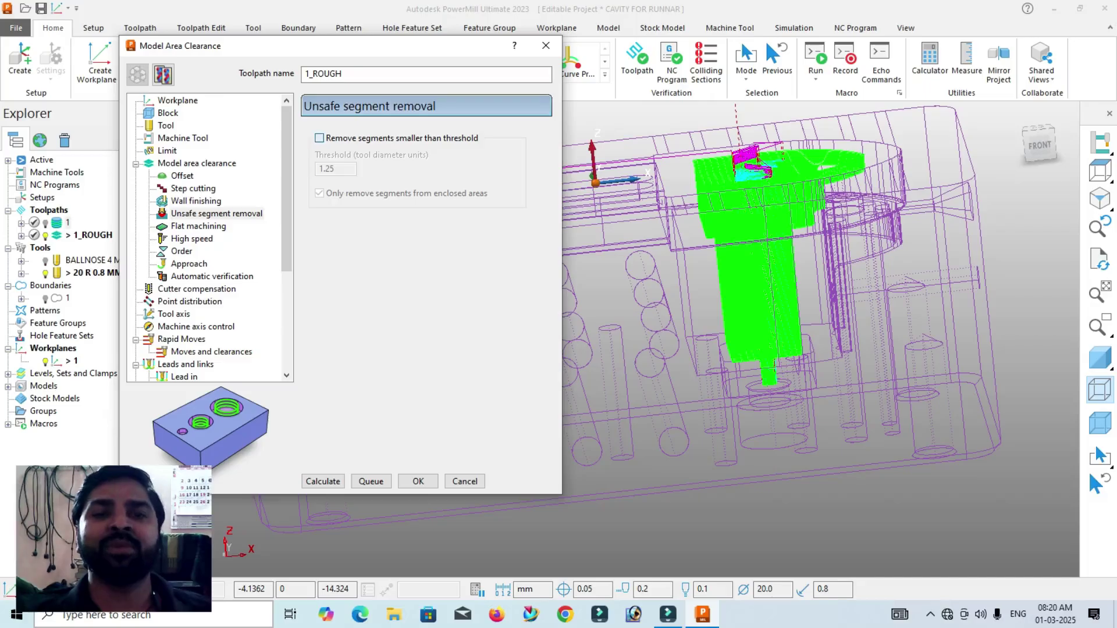
left_click(320, 138)
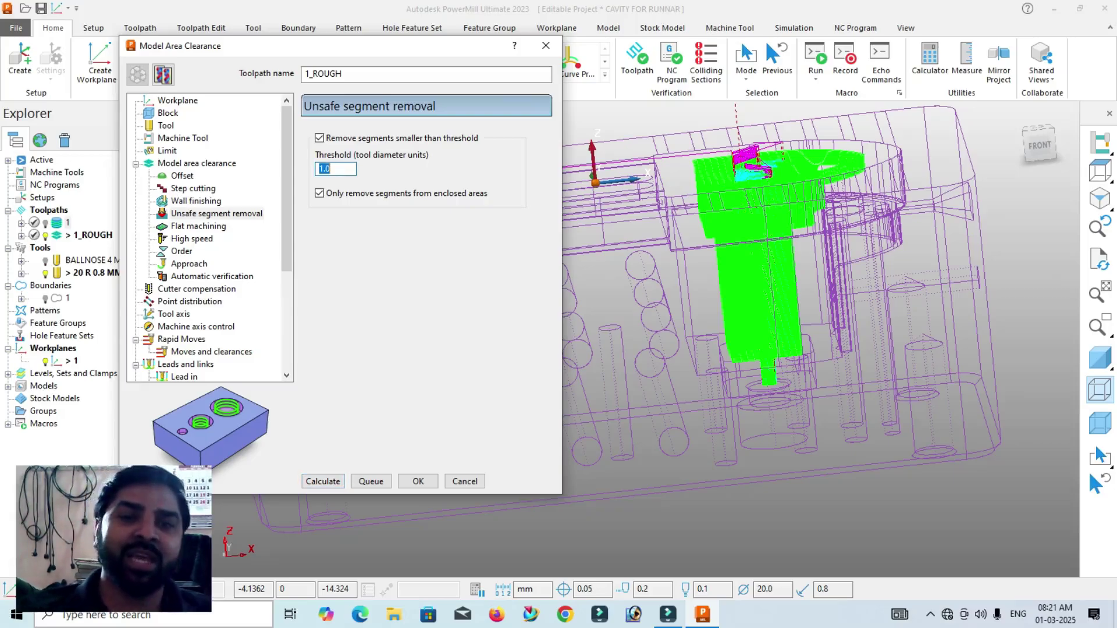
left_click(323, 481)
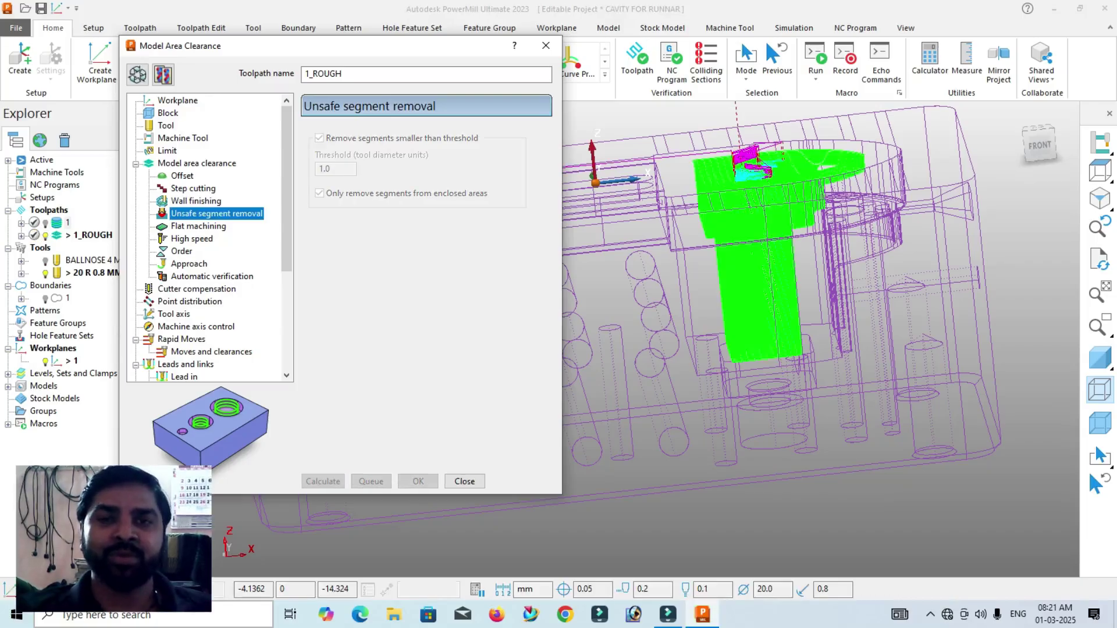
left_click(546, 45)
- Switch the cavity model from wireframe back to shaded display
scroll(498, 416, "down", 2)
middle_click_drag(603, 318, 626, 338)
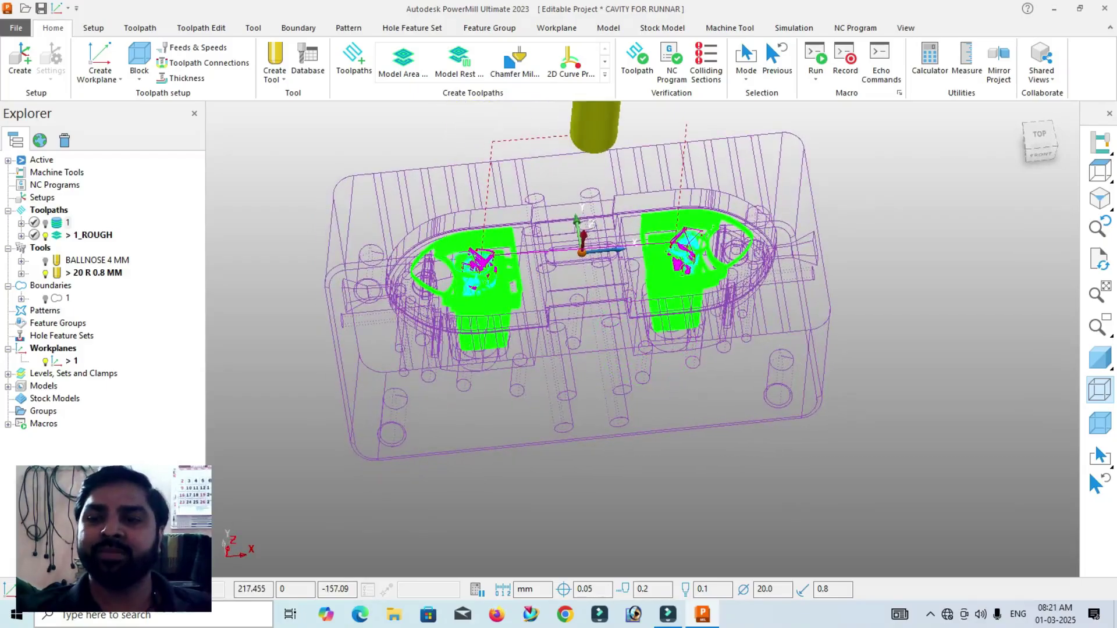
left_click(1100, 390)
left_click(1100, 358)
- Inspect the recalculated 1_ROUGH toolpath in both pockets of the shaded cavity from several angles
middle_click_drag(640, 402, 645, 382)
scroll(585, 291, "up", 4)
scroll(469, 281, "down", 3)
middle_click_drag(670, 329, 689, 304)
scroll(631, 395, "down", 2)
middle_click_drag(606, 388, 587, 418)
scroll(549, 286, "up", 3)
scroll(549, 283, "down", 4)
mouse_move(643, 338)
middle_mouse_down()
mouse_move(641, 285)
mouse_move(638, 326)
mouse_move(663, 339)
mouse_move(651, 333)
middle_mouse_up()
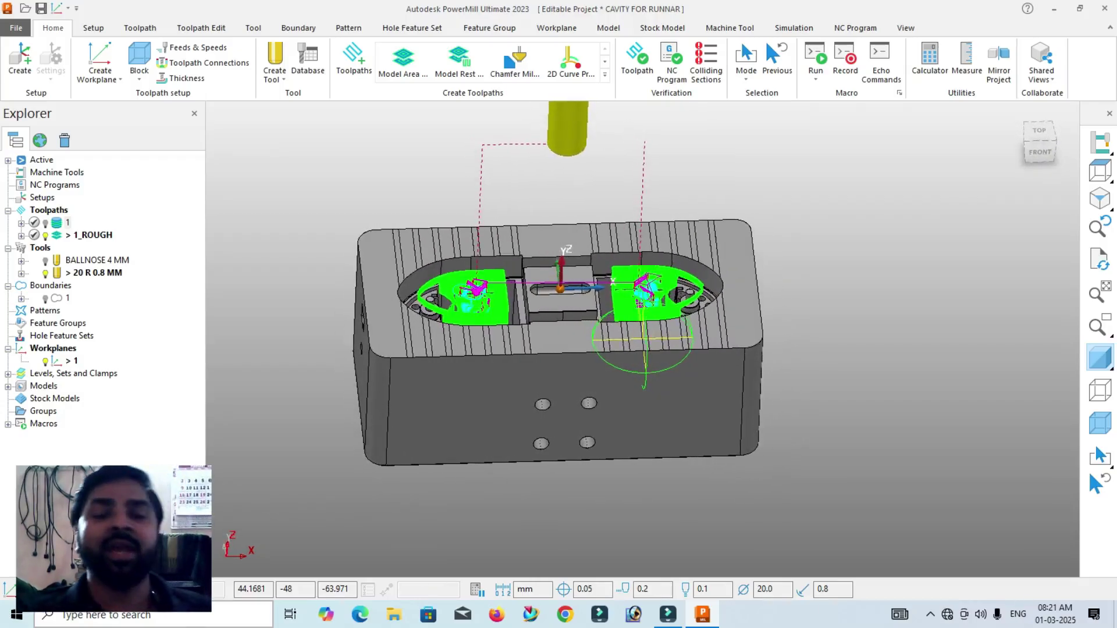
scroll(524, 291, "up", 5)
scroll(513, 239, "down", 4)
middle_click_drag(602, 195, 620, 223)
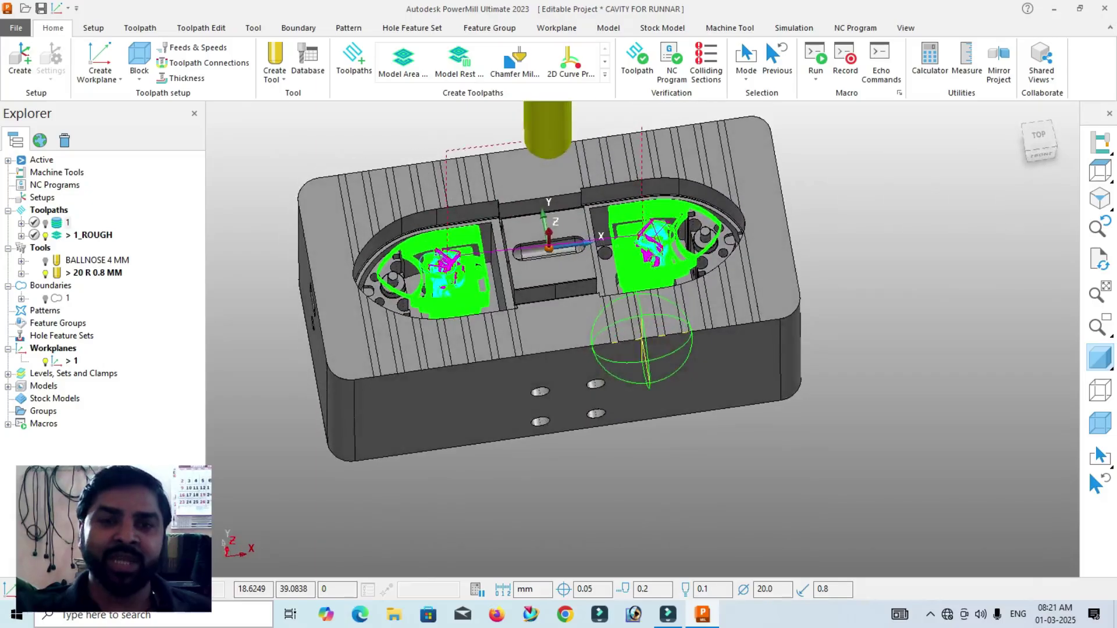
scroll(524, 229, "up", 5)
scroll(556, 235, "down", 4)
middle_click_drag(838, 378, 798, 349)
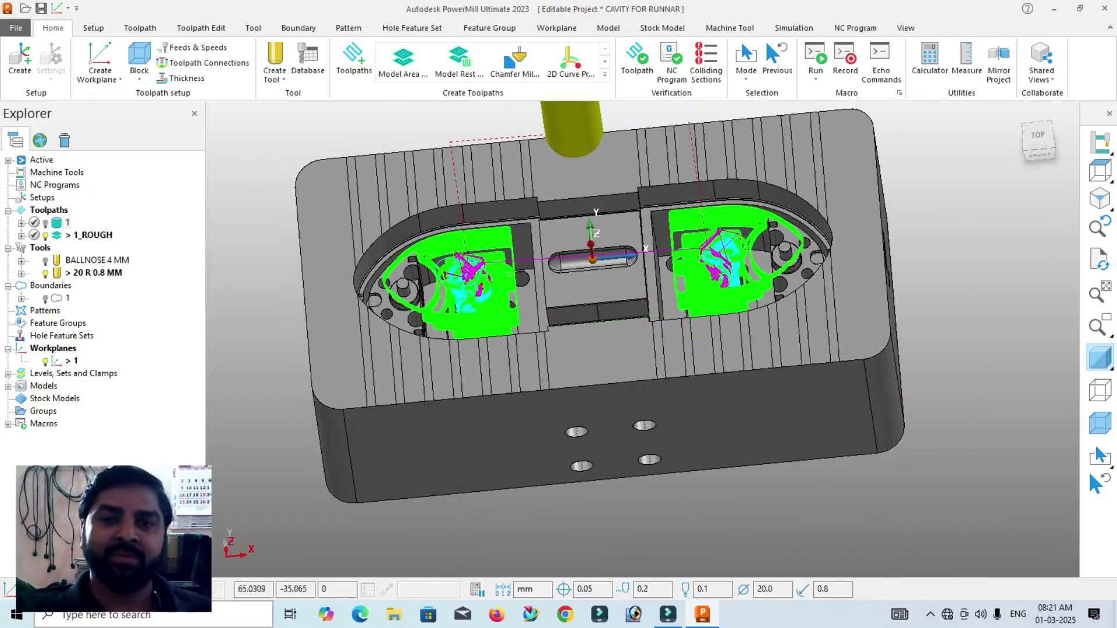
scroll(595, 202, "up", 5)
scroll(622, 274, "down", 4)
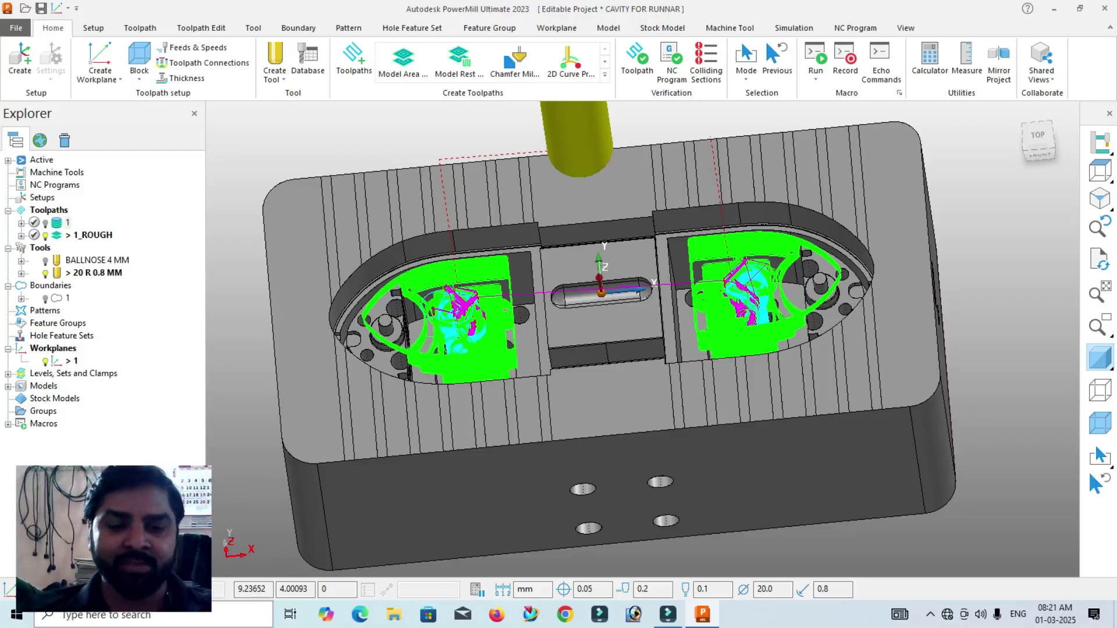